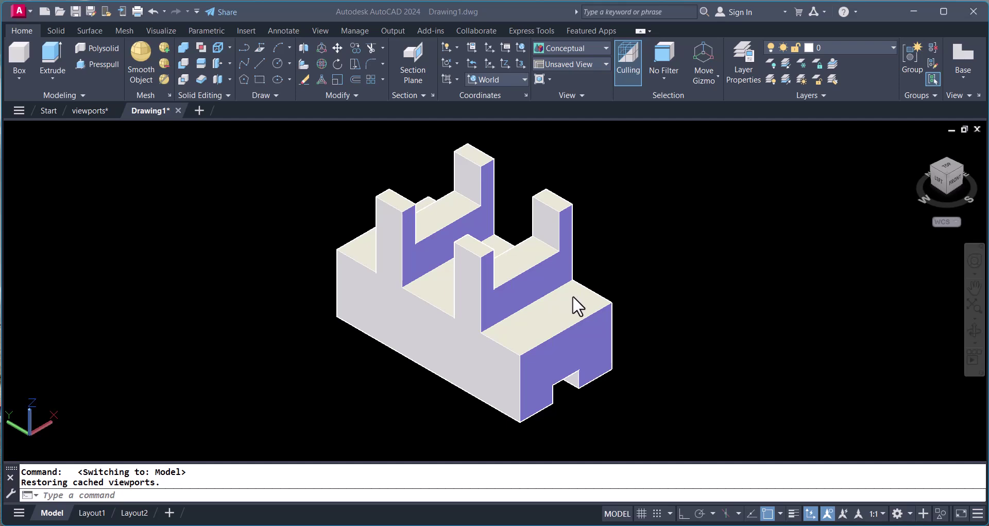
- Display the part in model space using the Hidden visual style
{"action": "left_click", "coordinate": [202, 495]}
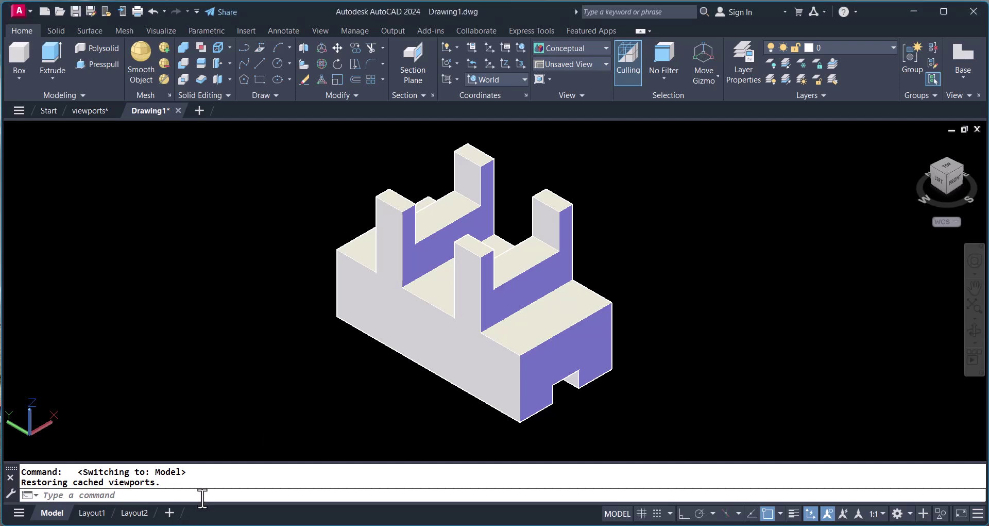
{"action": "key", "text": "Escape"}
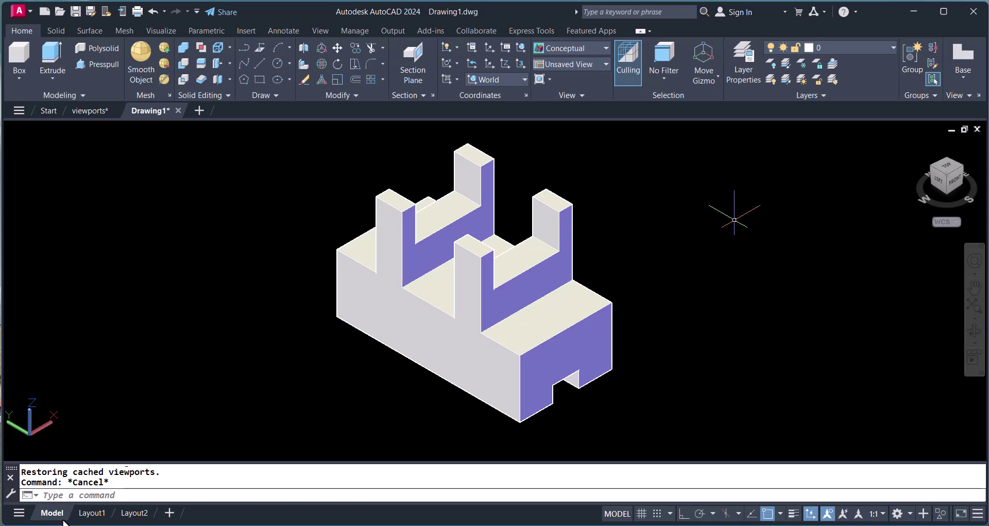
{"action": "left_click", "coordinate": [92, 513]}
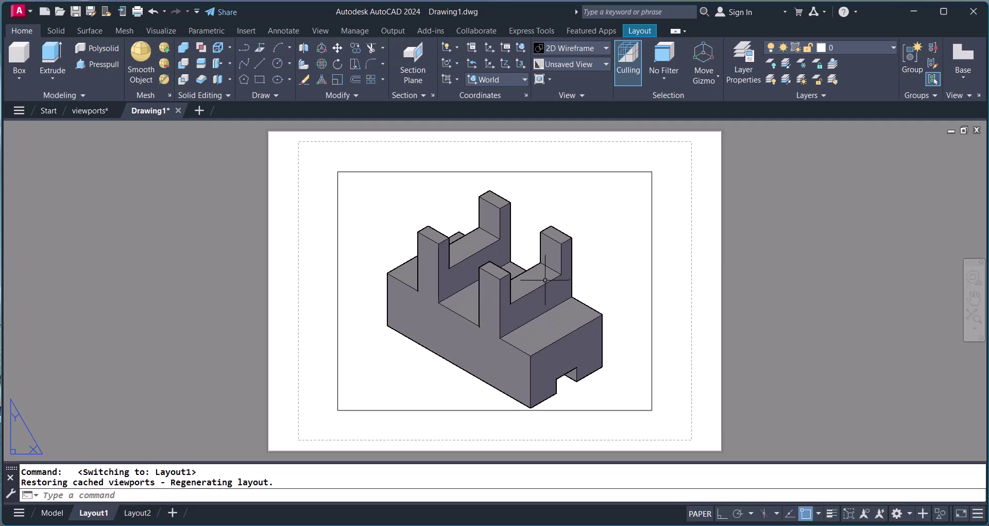
{"action": "left_click", "coordinate": [50, 513]}
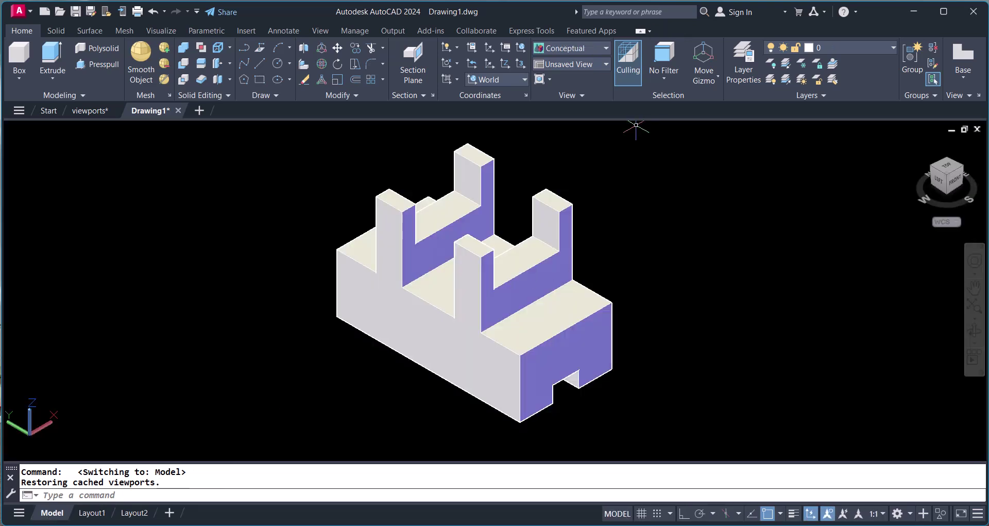
{"action": "left_click", "coordinate": [567, 47]}
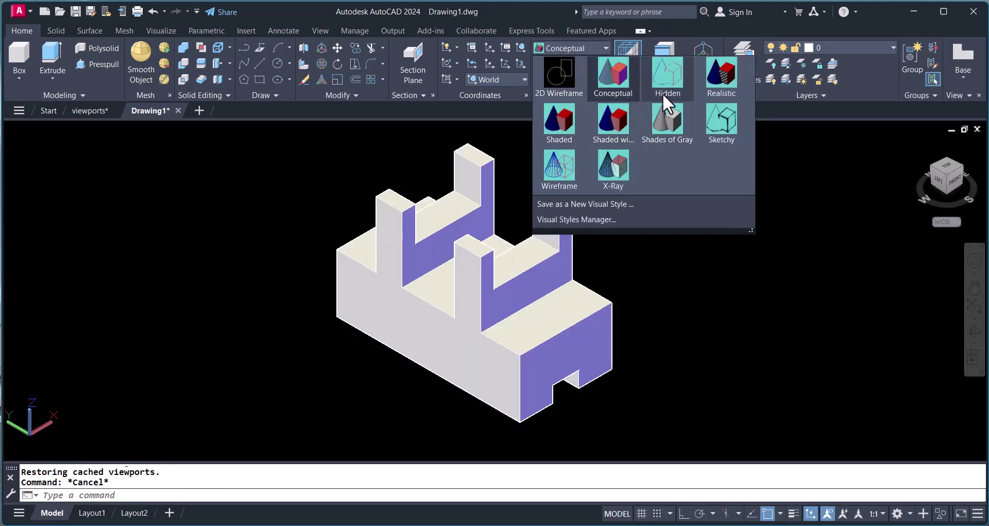
{"action": "left_click", "coordinate": [669, 72]}
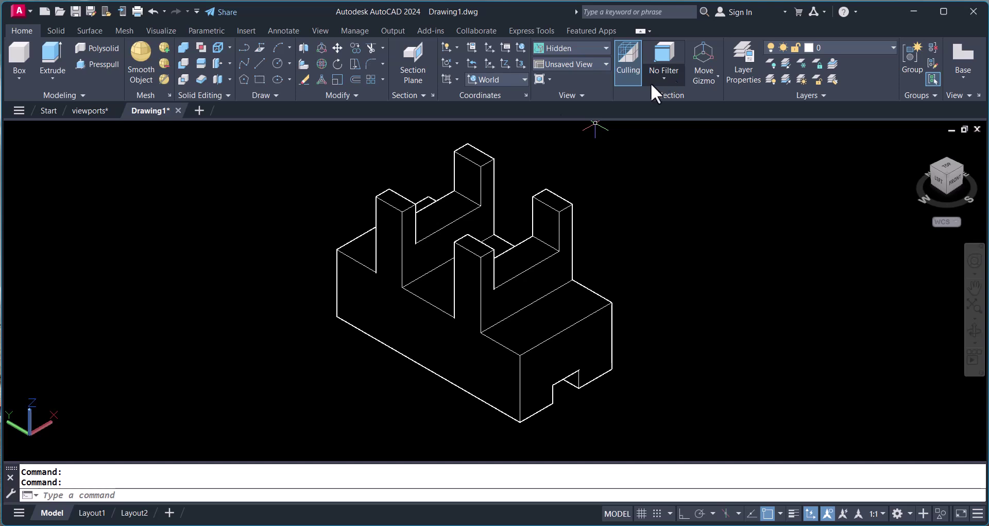
- Window-select and erase the default viewport on Layout1, leaving a blank sheet
{"action": "left_click", "coordinate": [94, 514]}
{"action": "key", "text": "Escape"}
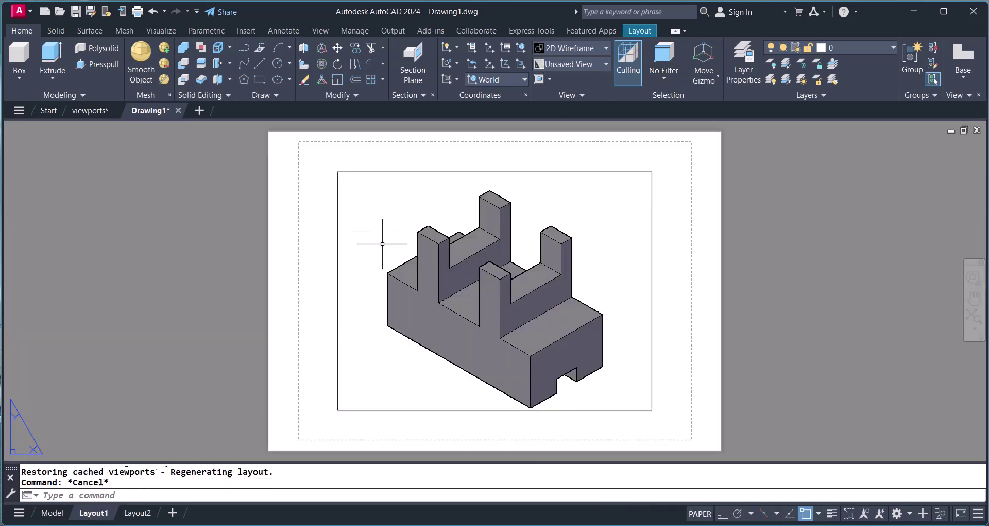
{"action": "left_click", "coordinate": [326, 154]}
{"action": "left_click", "coordinate": [680, 429]}
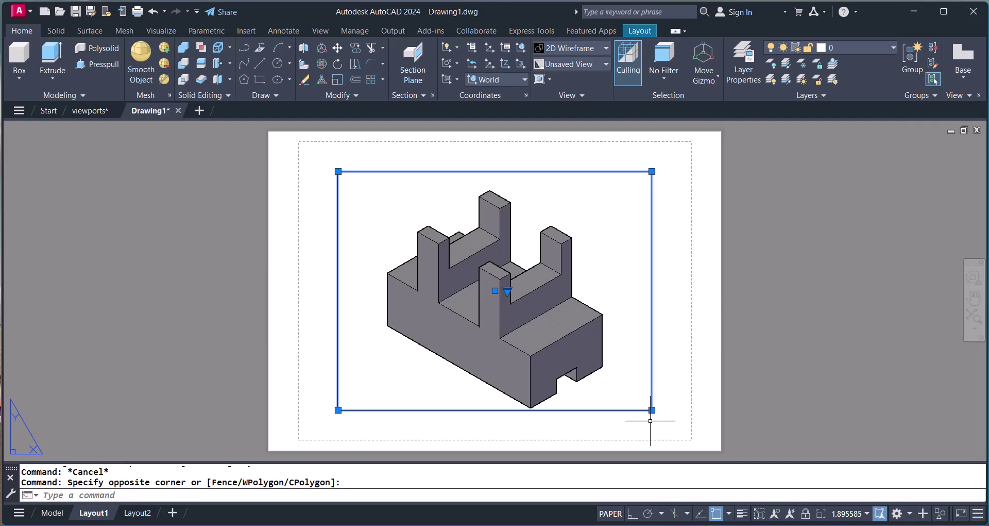
{"action": "key", "text": "Delete"}
{"action": "left_click", "coordinate": [209, 496]}
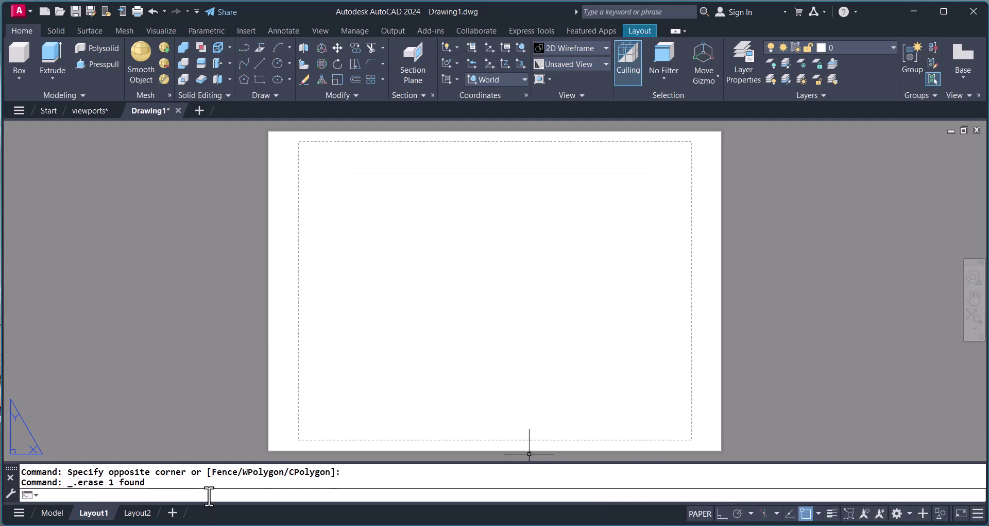
{"action": "key", "text": "Return"}
{"action": "key", "text": "Escape"}
{"action": "key", "text": "Escape"}
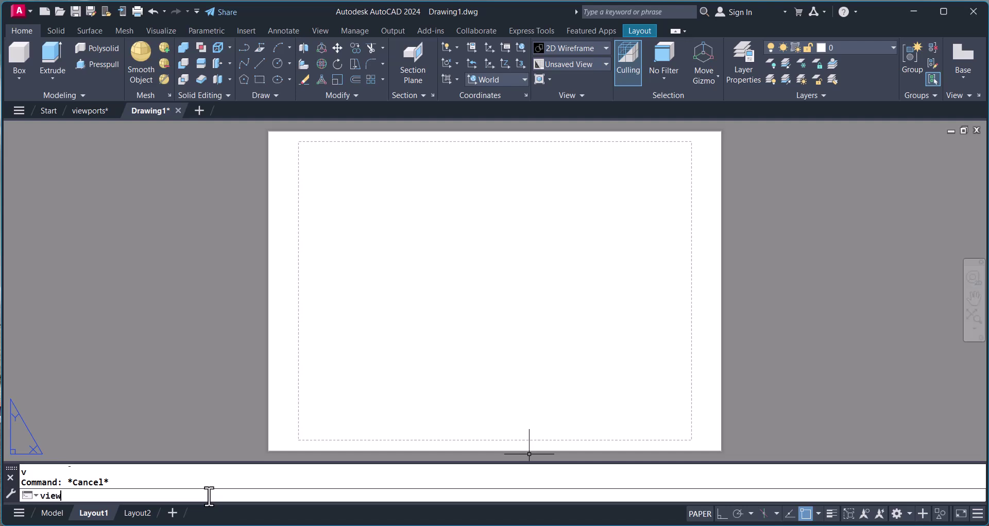
- Create Four: Equal viewports spanning the sheet from its top-left to bottom-right corner
{"action": "type", "text": "viewports"}
{"action": "key", "text": "Return"}
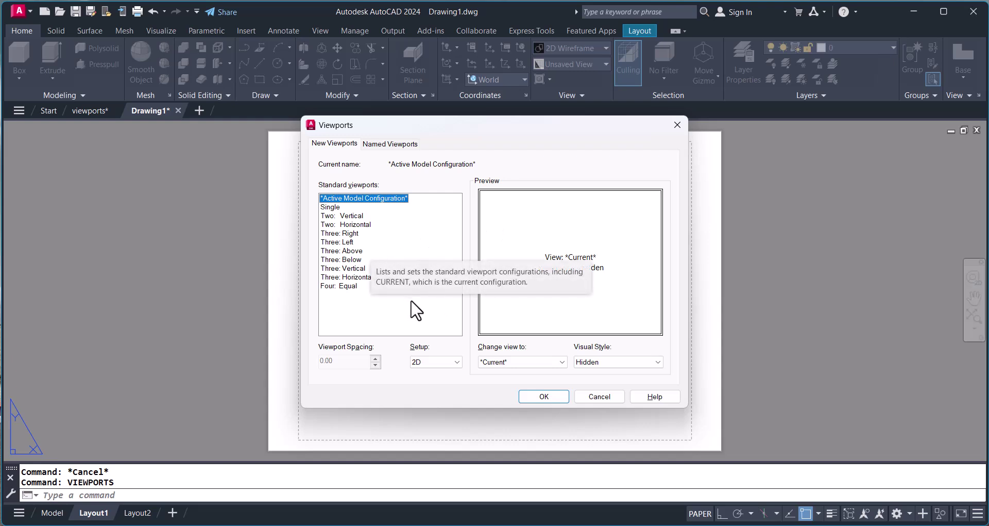
{"action": "left_click", "coordinate": [349, 287]}
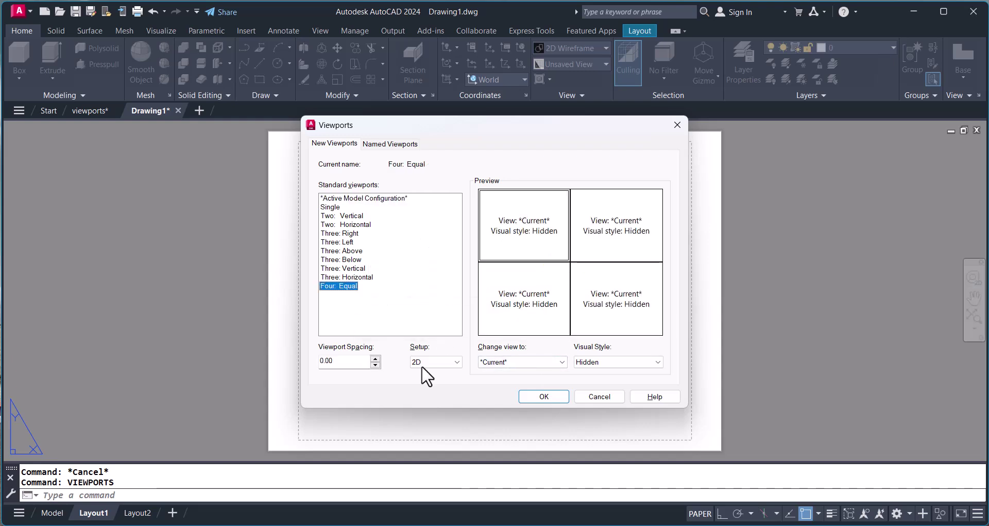
{"action": "left_click", "coordinate": [552, 398]}
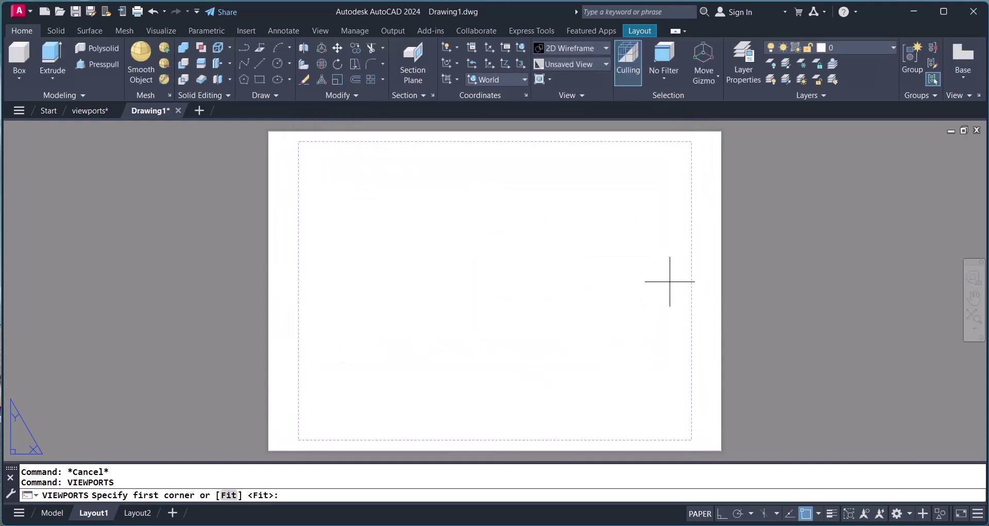
{"action": "left_click", "coordinate": [302, 145]}
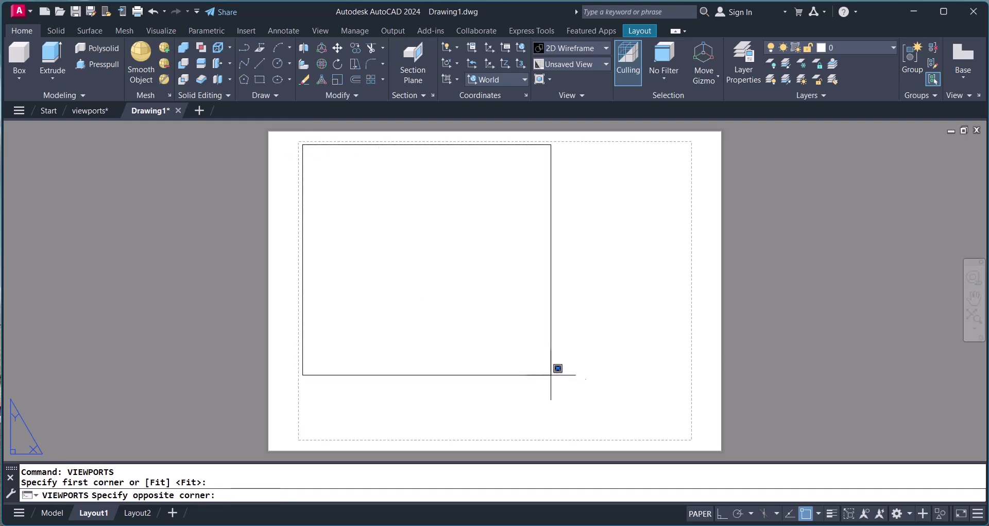
{"action": "left_click", "coordinate": [689, 437]}
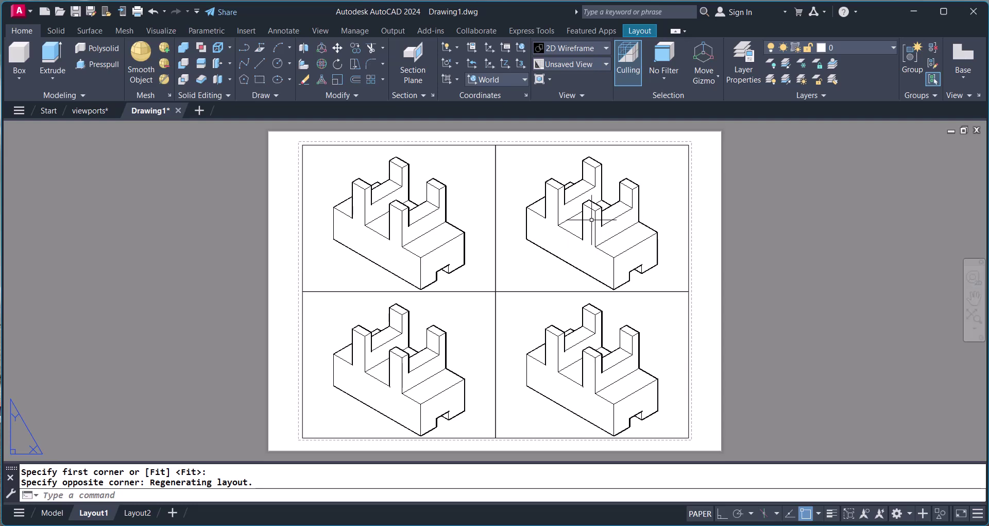
{"action": "left_click", "coordinate": [403, 223]}
- Set the top-left viewport to the Top view and the bottom-left viewport to Front
{"action": "double_click", "coordinate": [403, 223]}
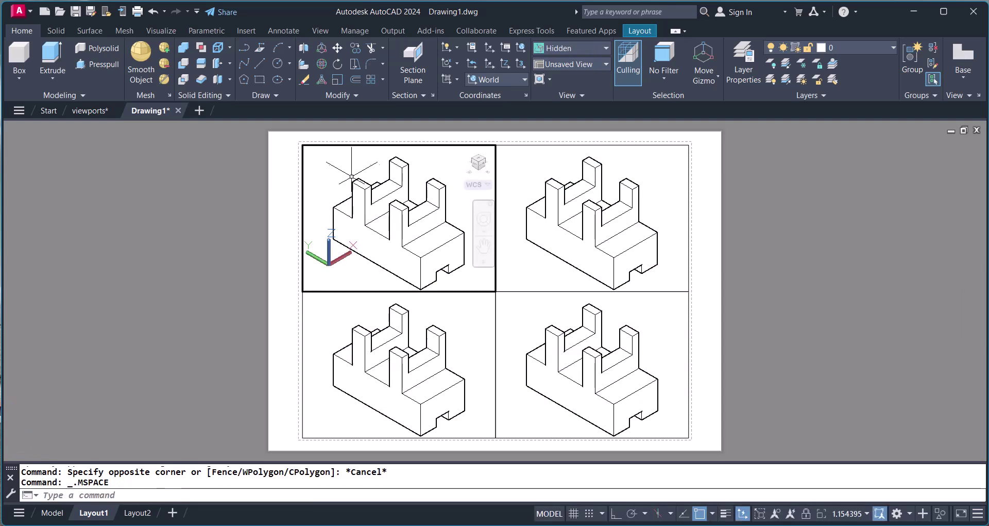
{"action": "left_click", "coordinate": [329, 158]}
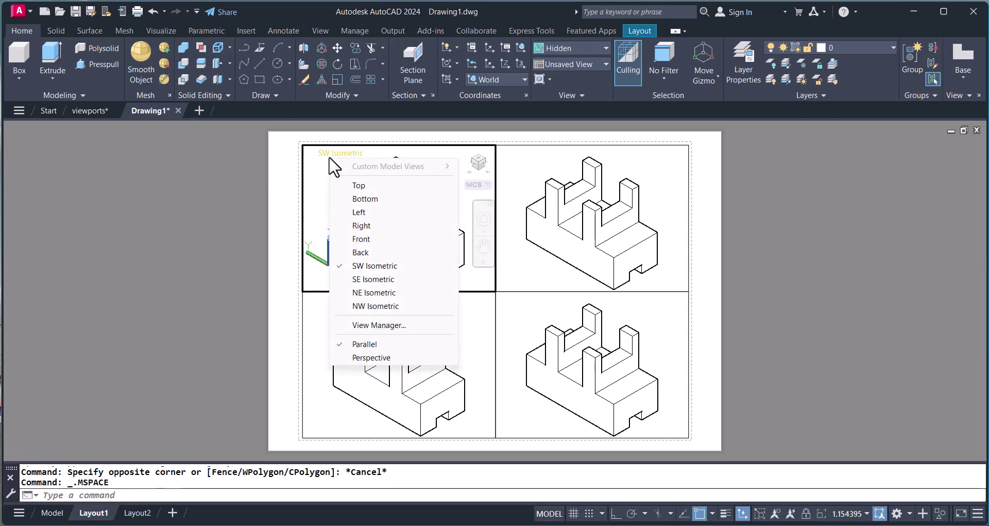
{"action": "left_click", "coordinate": [361, 186]}
{"action": "left_click", "coordinate": [345, 324]}
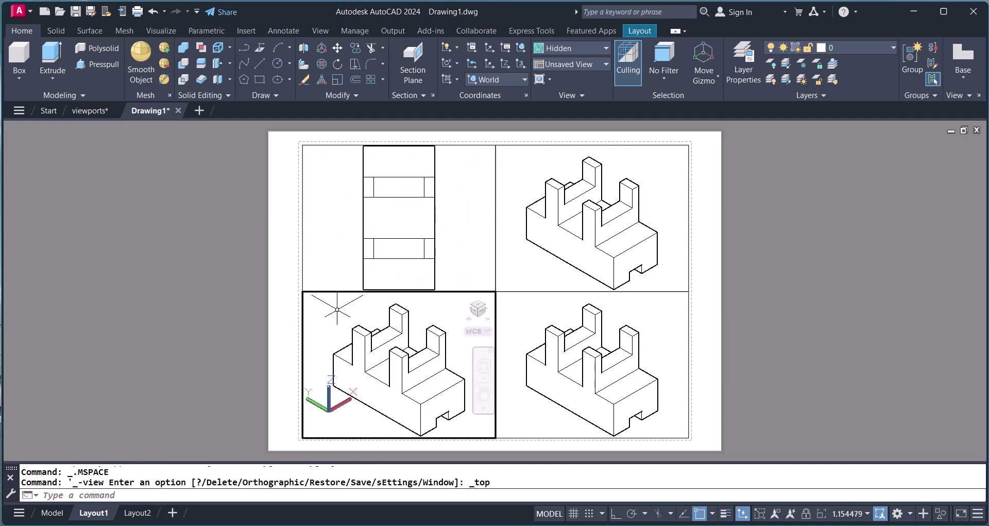
{"action": "left_click", "coordinate": [352, 308]}
{"action": "key", "text": "Escape"}
{"action": "left_click", "coordinate": [351, 311]}
{"action": "key", "text": "Escape"}
{"action": "left_click", "coordinate": [325, 311]}
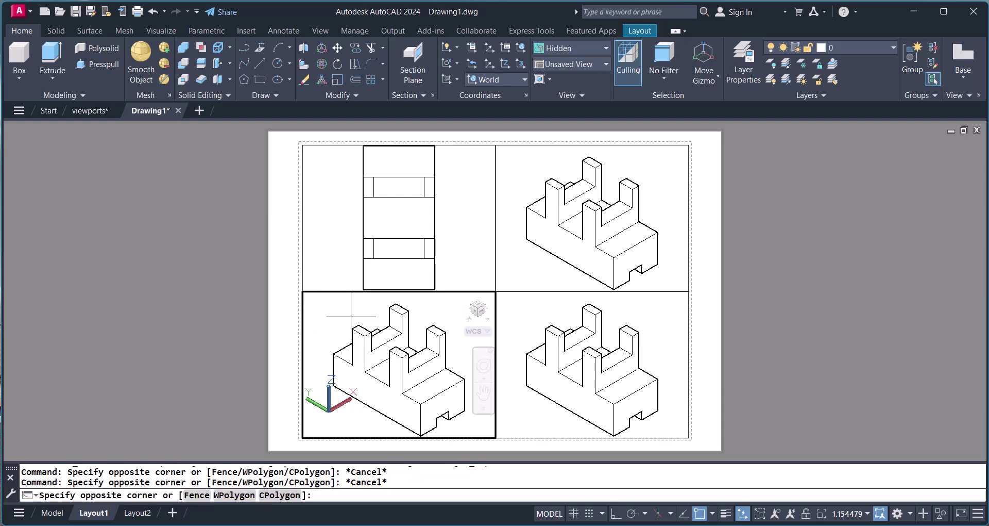
{"action": "key", "text": "Escape"}
{"action": "left_click", "coordinate": [336, 299]}
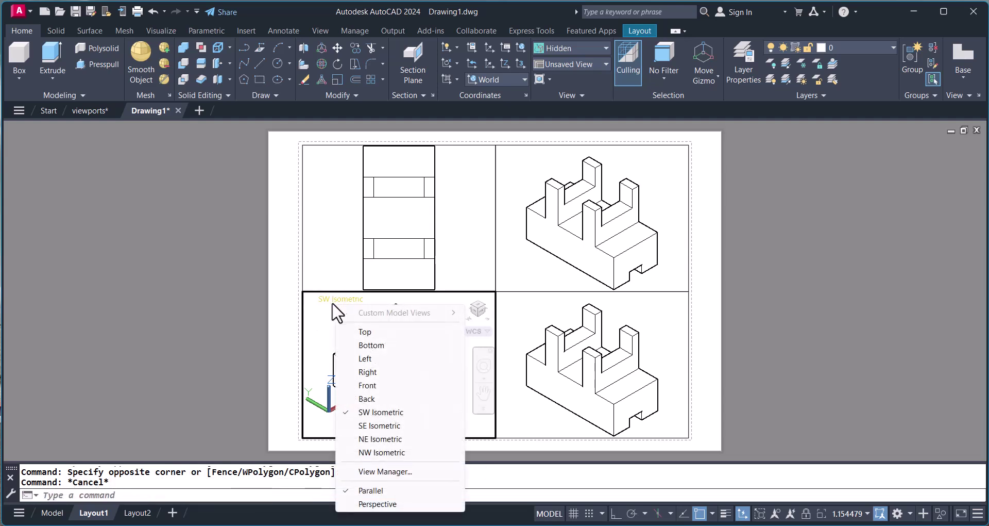
{"action": "left_click", "coordinate": [387, 384]}
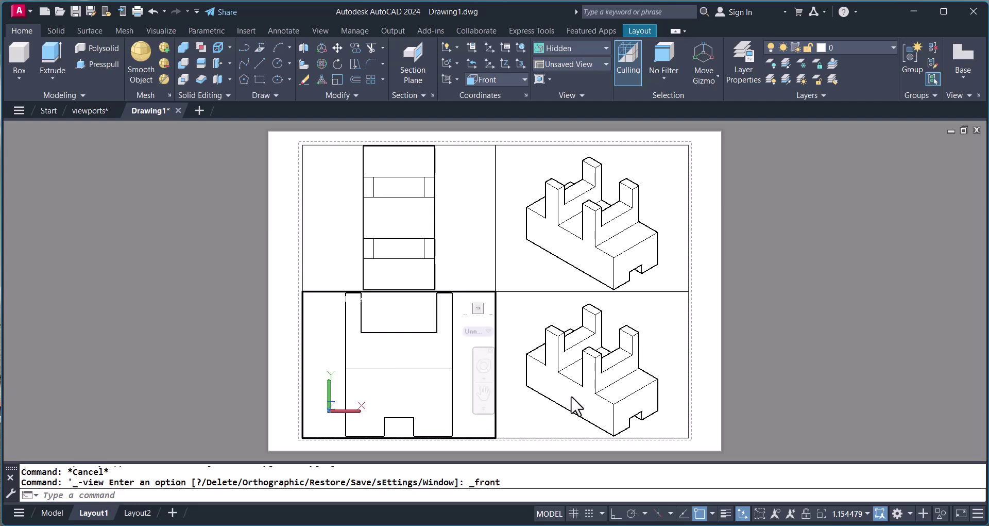
- Show the Right view in the bottom-right viewport
{"action": "left_click", "coordinate": [547, 314]}
{"action": "left_click", "coordinate": [544, 309]}
{"action": "key", "text": "Escape"}
{"action": "left_click", "coordinate": [531, 314]}
{"action": "left_click", "coordinate": [522, 311]}
{"action": "left_click", "coordinate": [525, 300]}
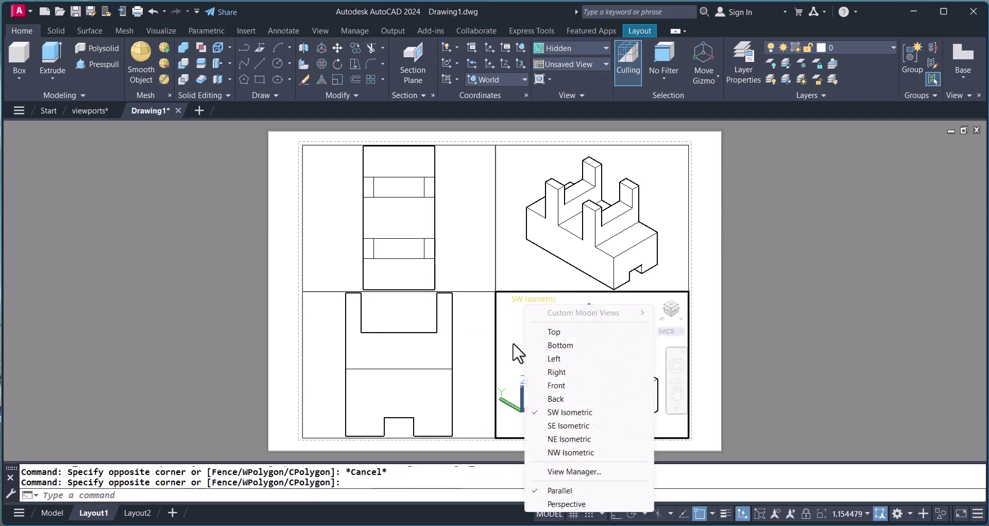
{"action": "left_click", "coordinate": [567, 371]}
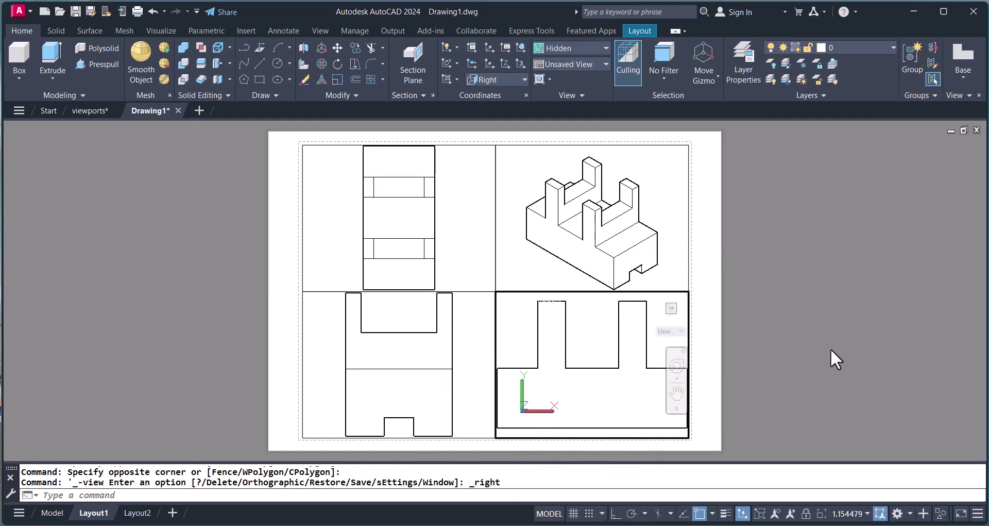
- Zoom the right view to extents, then return to paper space
{"action": "key", "text": "Escape"}
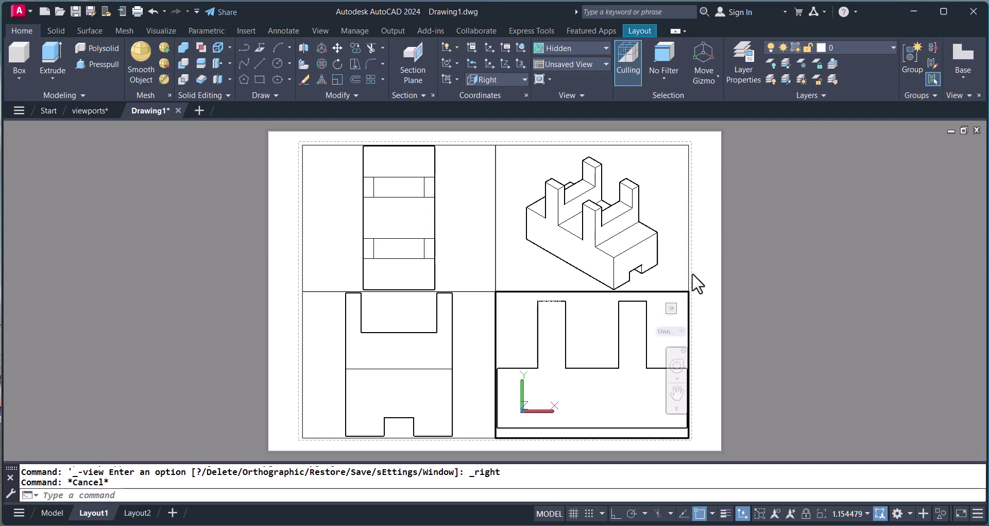
{"action": "key", "text": "Escape"}
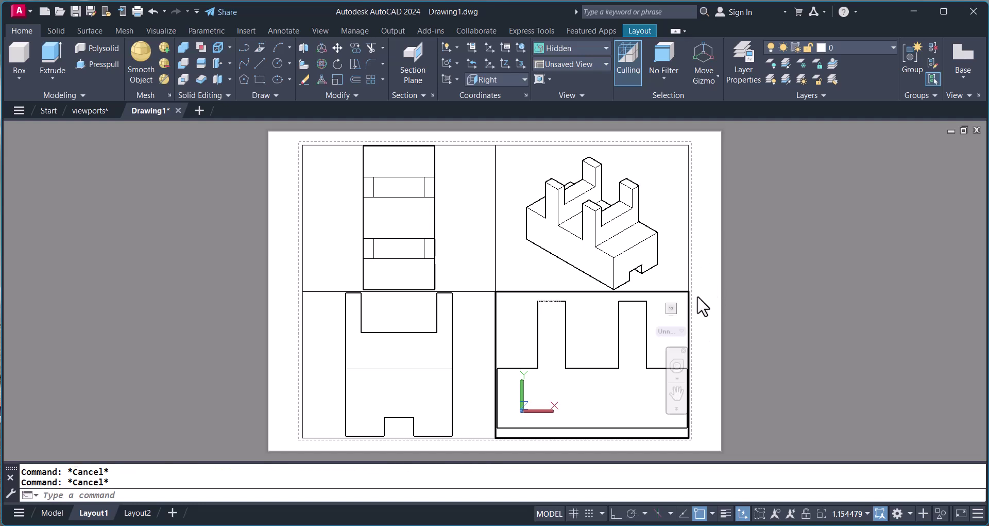
{"action": "scroll", "coordinate": [676, 393], "scroll_direction": "up", "scroll_amount": 2}
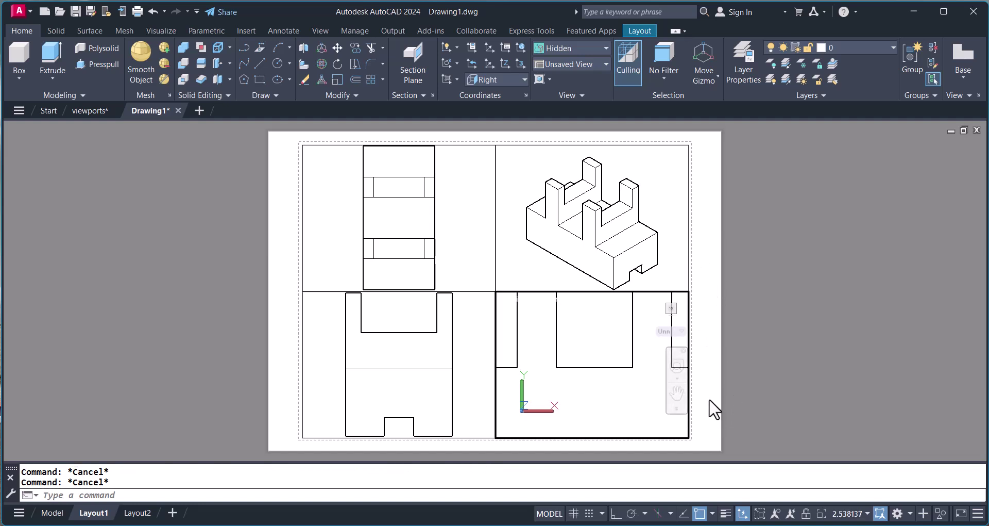
{"action": "type", "text": "z"}
{"action": "key", "text": "Return"}
{"action": "type", "text": "e"}
{"action": "key", "text": "Return"}
{"action": "double_click", "coordinate": [720, 399]}
{"action": "left_click", "coordinate": [721, 400]}
{"action": "left_click", "coordinate": [716, 222]}
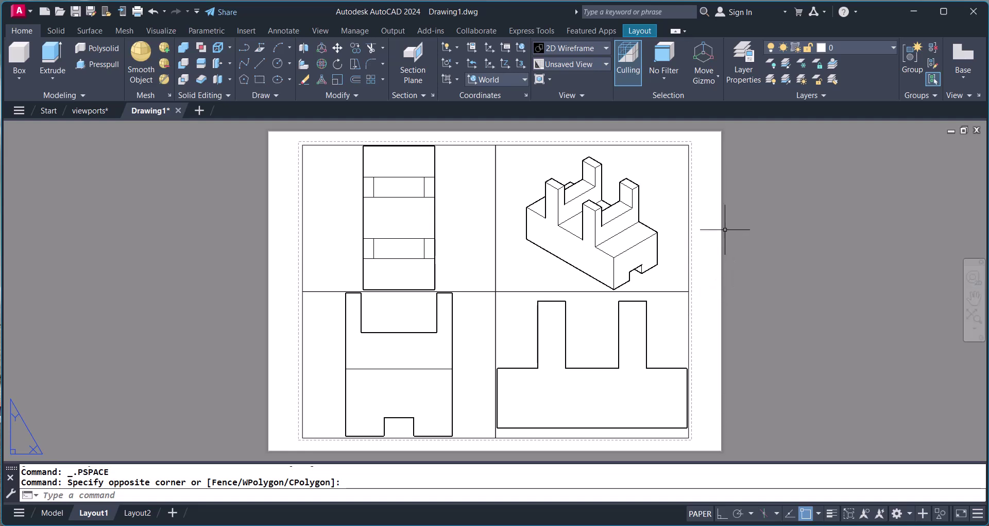
{"action": "scroll", "coordinate": [706, 393], "scroll_direction": "up", "scroll_amount": 3}
{"action": "scroll", "coordinate": [712, 390], "scroll_direction": "down", "scroll_amount": 4}
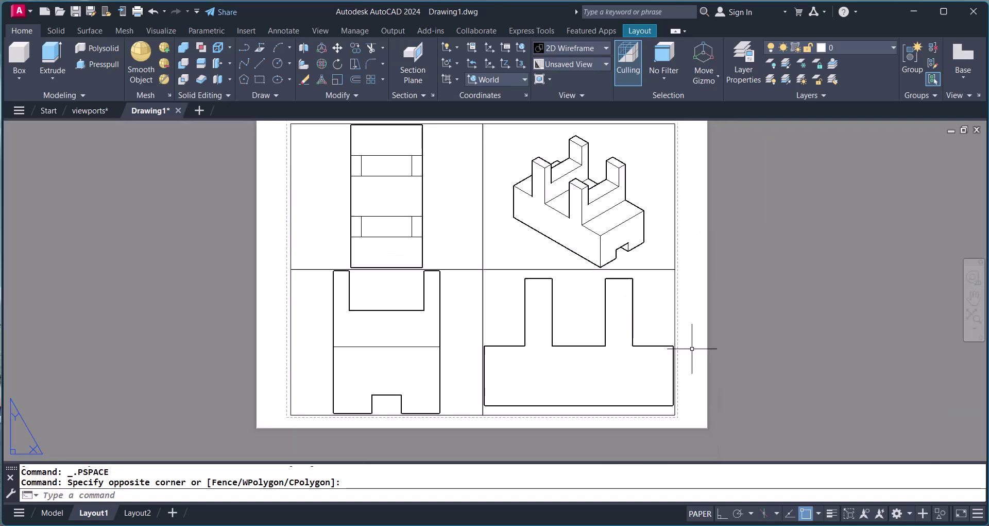
{"action": "scroll", "coordinate": [695, 342], "scroll_direction": "up", "scroll_amount": 1}
{"action": "scroll", "coordinate": [696, 398], "scroll_direction": "down", "scroll_amount": 1}
{"action": "scroll", "coordinate": [681, 361], "scroll_direction": "up", "scroll_amount": 1}
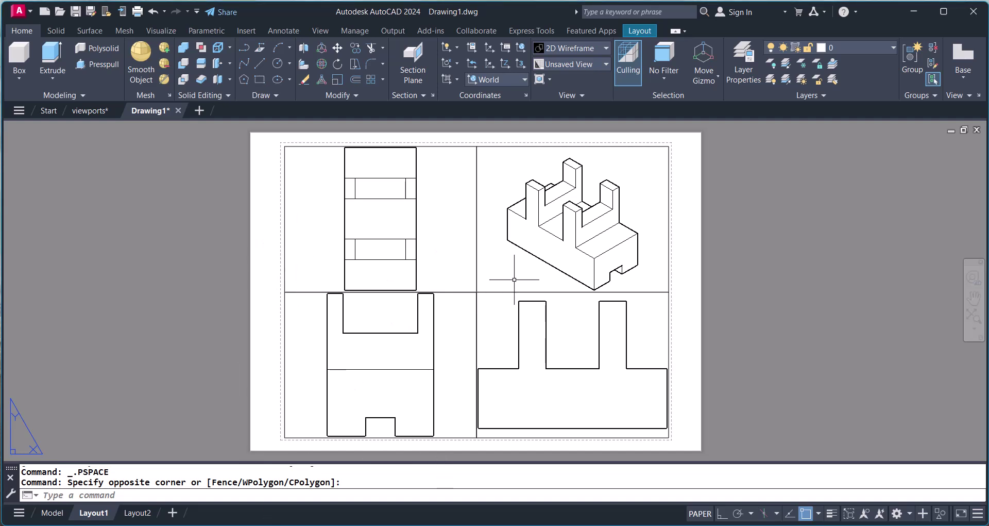
- In the top-left viewport, set VSOBSCUREDEDGES to 1 to show dashed hidden edges
{"action": "left_click", "coordinate": [313, 241]}
{"action": "double_click", "coordinate": [312, 241]}
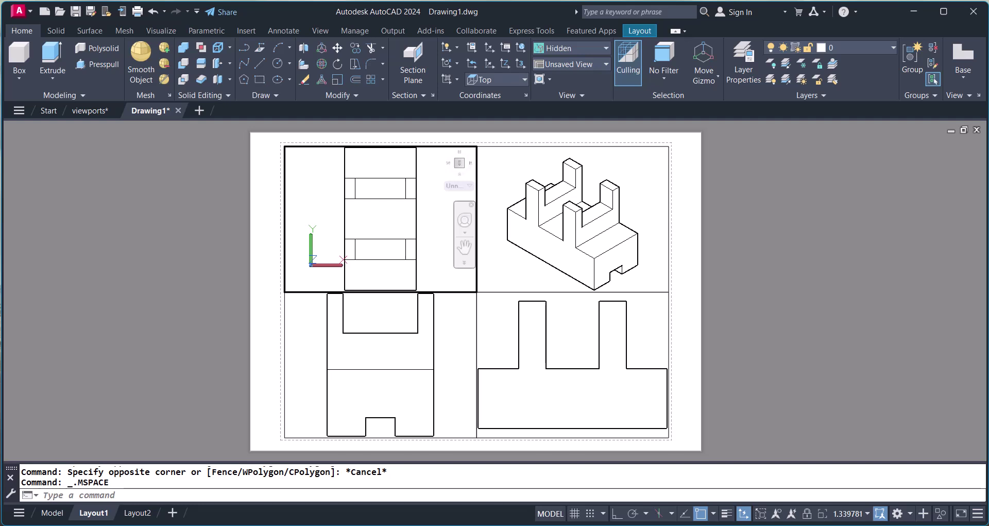
{"action": "left_click", "coordinate": [133, 494]}
{"action": "type", "text": "v"}
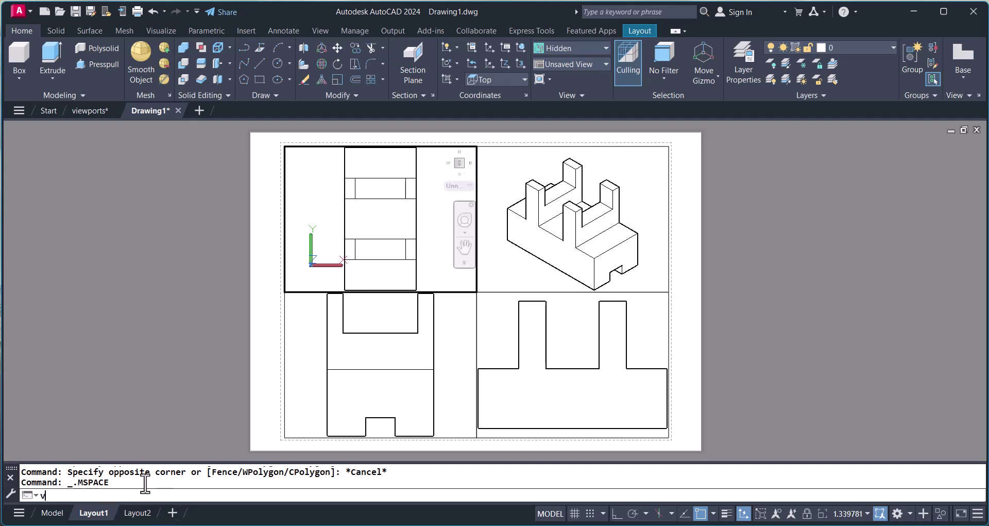
{"action": "type", "text": "s"}
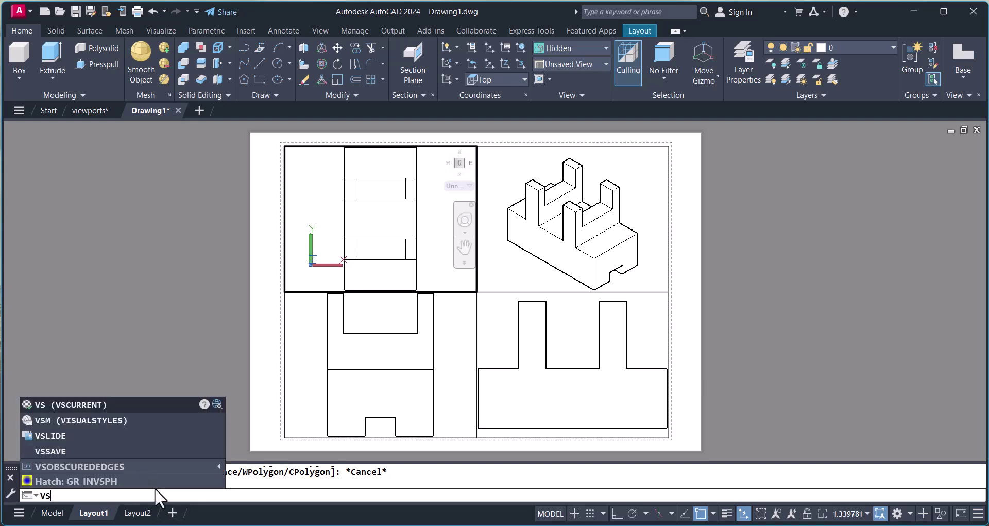
{"action": "left_click", "coordinate": [116, 465]}
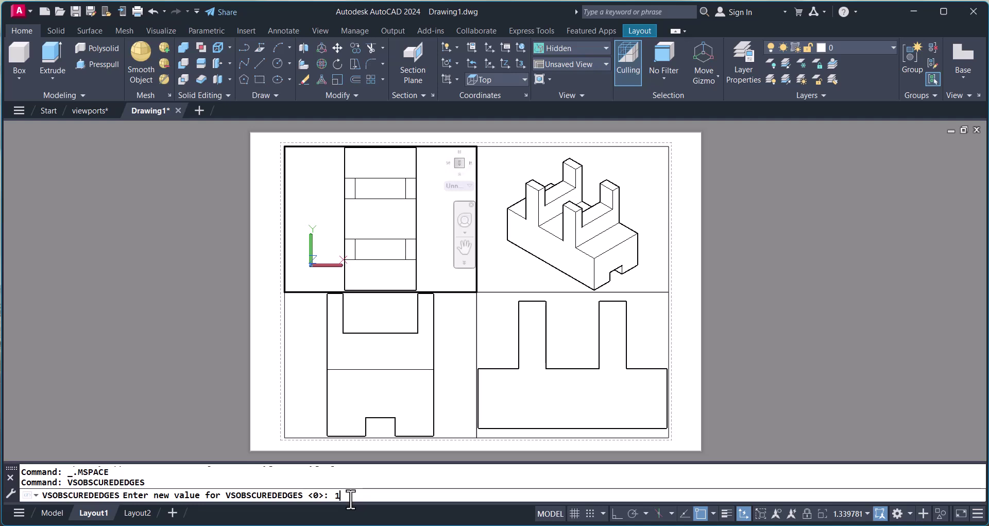
{"action": "type", "text": "1"}
{"action": "key", "text": "Return"}
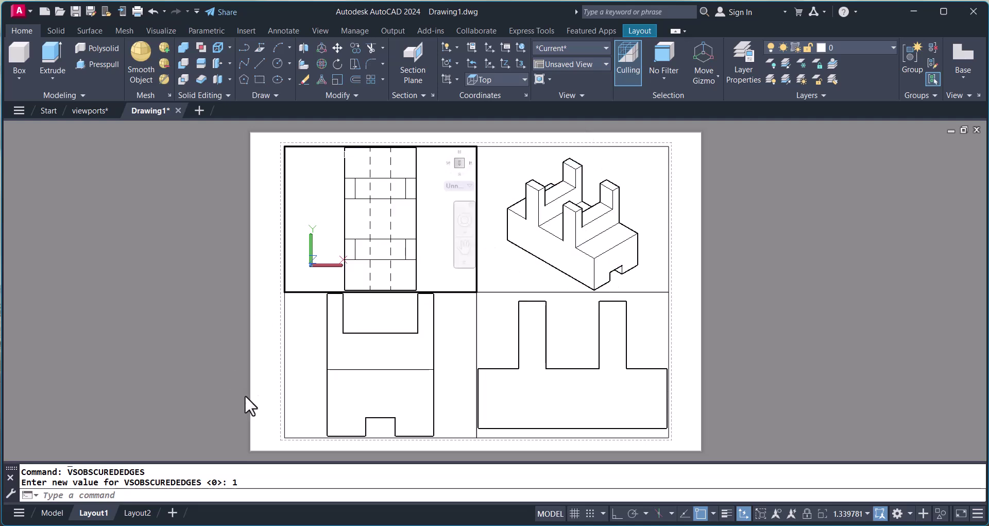
- Set VSOBSCUREDEDGES to 1 in the lower-left front-view viewport
{"action": "left_click", "coordinate": [297, 341]}
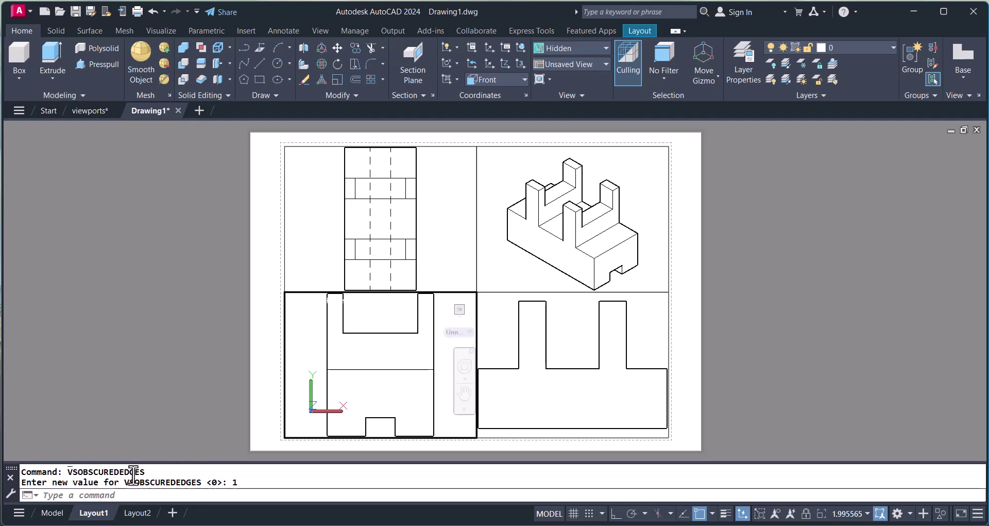
{"action": "left_click", "coordinate": [126, 493]}
{"action": "type", "text": "vs"}
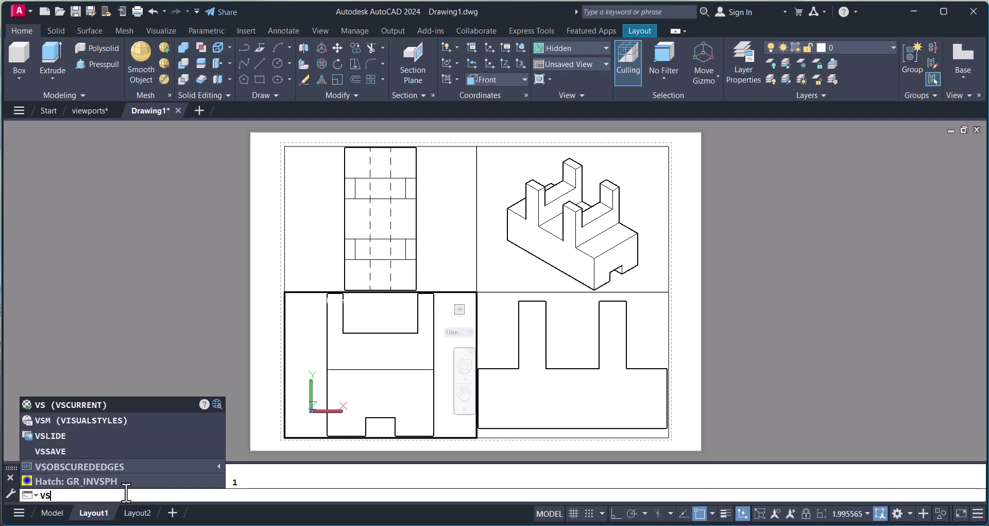
{"action": "left_click", "coordinate": [113, 467]}
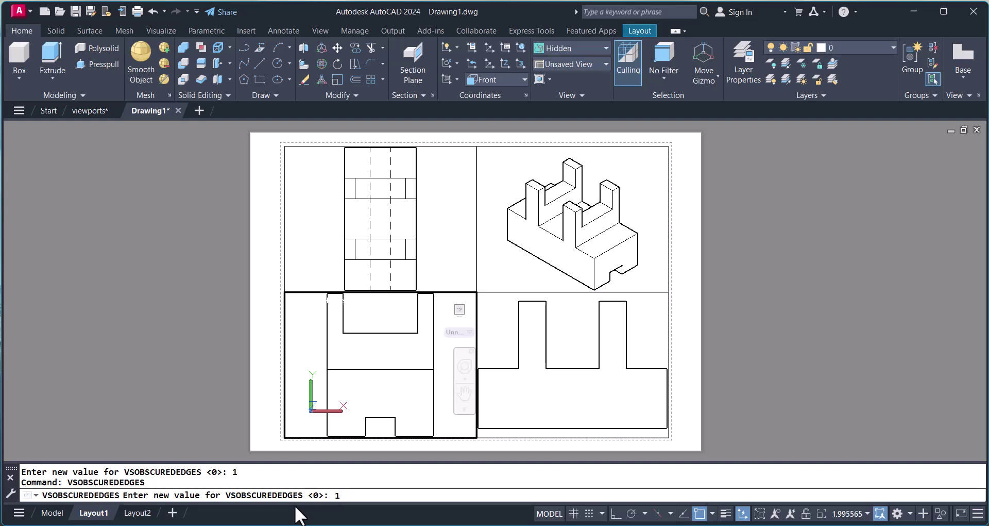
{"action": "key", "text": "Return"}
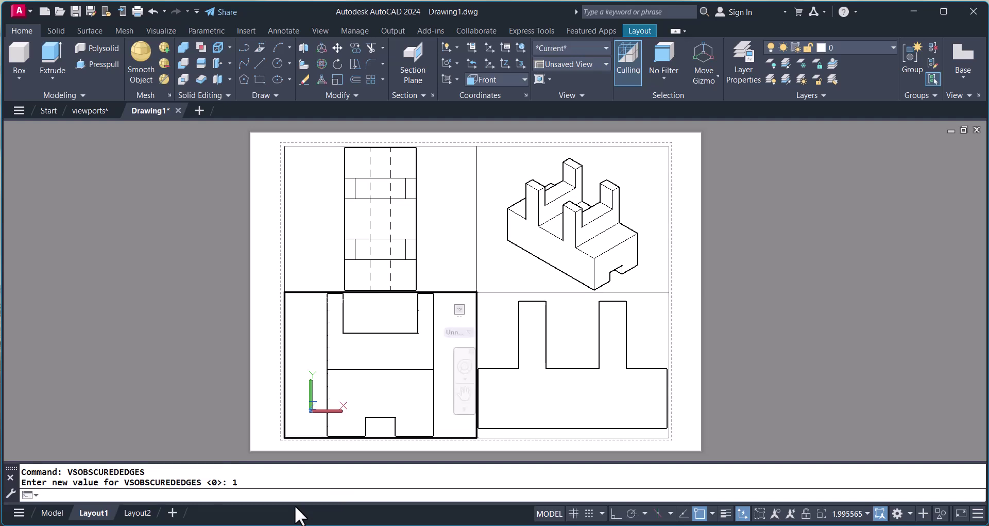
- Set VSOBSCUREDEDGES to 1 in the lower-right right-view viewport
{"action": "left_click", "coordinate": [498, 343]}
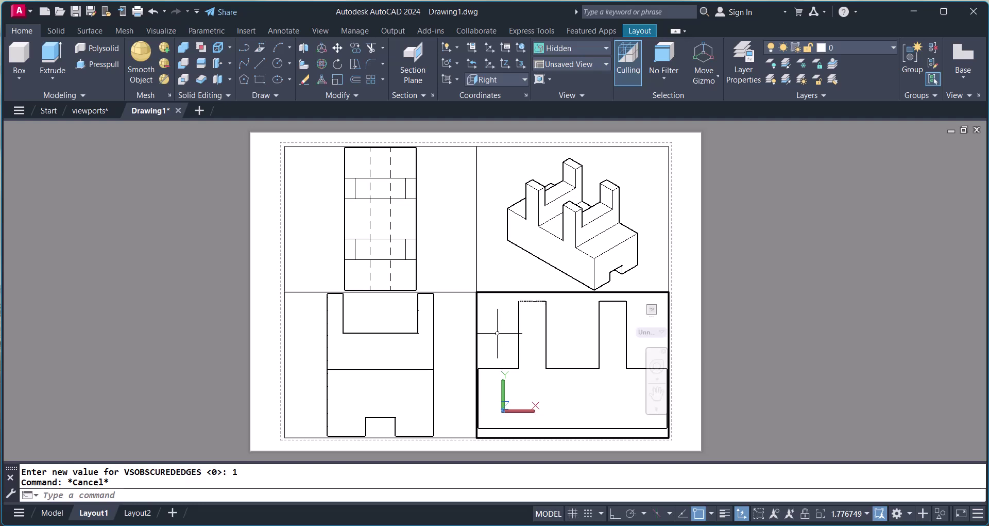
{"action": "key", "text": "Escape"}
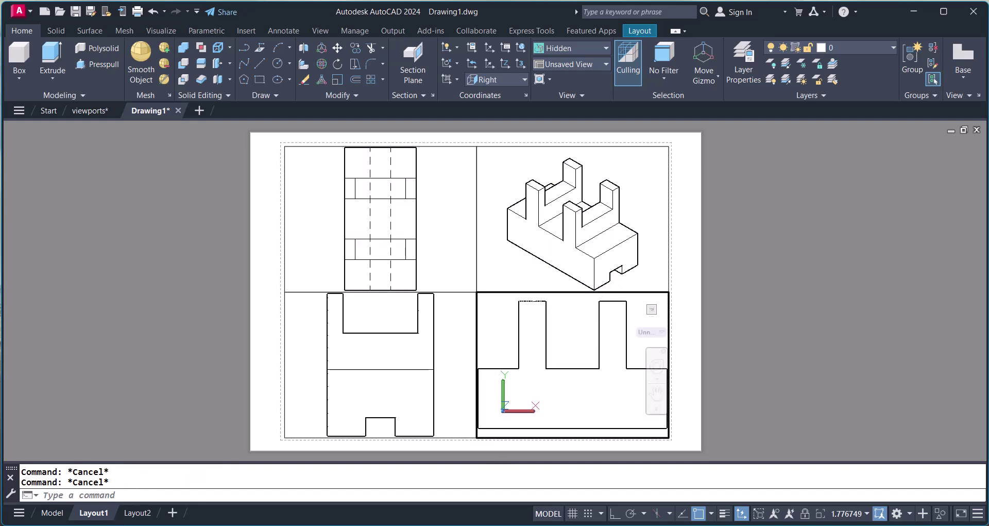
{"action": "left_click", "coordinate": [134, 492]}
{"action": "type", "text": "vs"}
{"action": "key", "text": "Return"}
{"action": "key", "text": "Escape"}
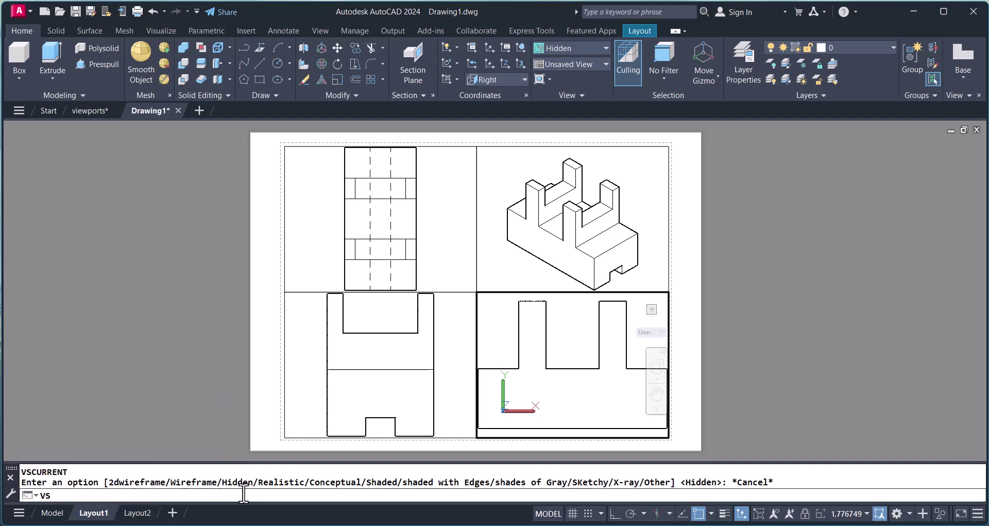
{"action": "key", "text": "Escape"}
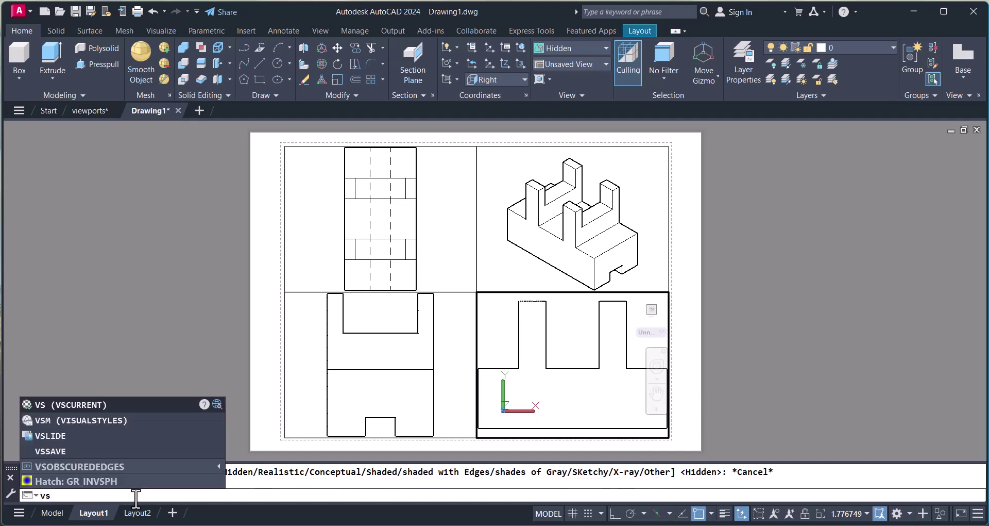
{"action": "left_click", "coordinate": [79, 465]}
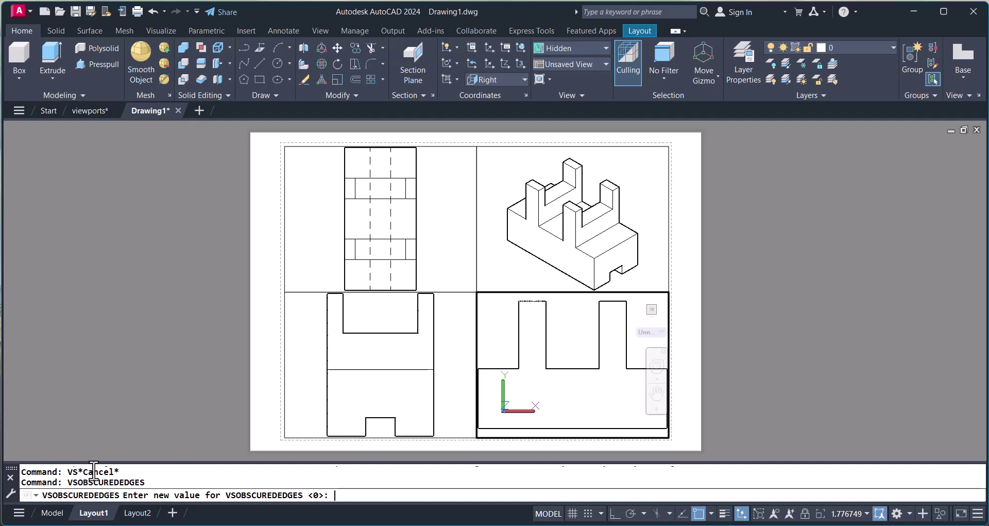
{"action": "key", "text": "Return"}
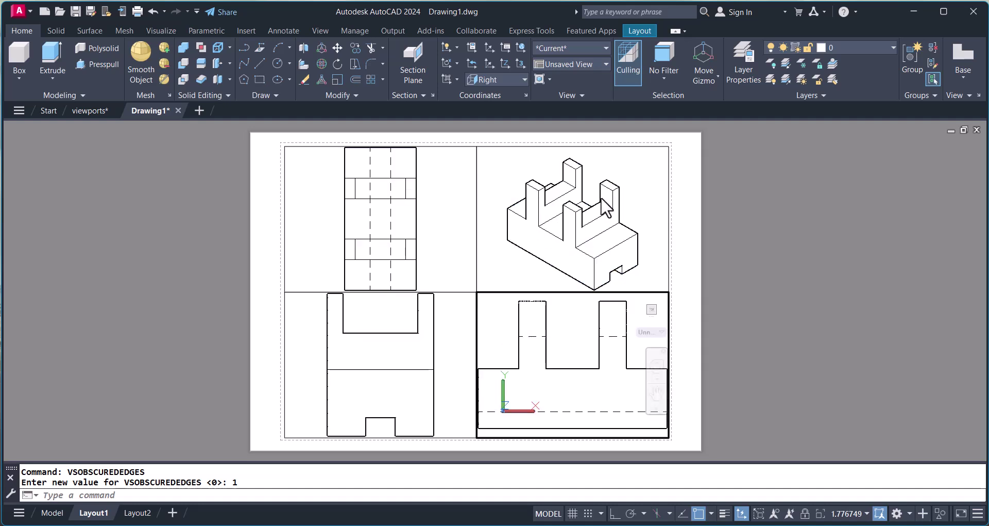
- Leave the viewports and return the layout to paper space
{"action": "double_click", "coordinate": [693, 280]}
{"action": "left_click", "coordinate": [954, 353]}
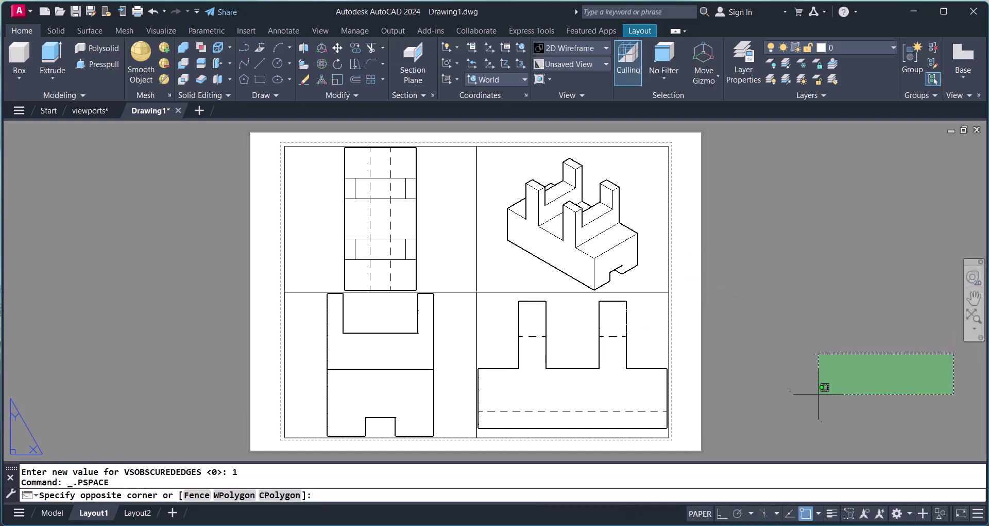
{"action": "left_click", "coordinate": [818, 394]}
{"action": "double_click", "coordinate": [512, 250]}
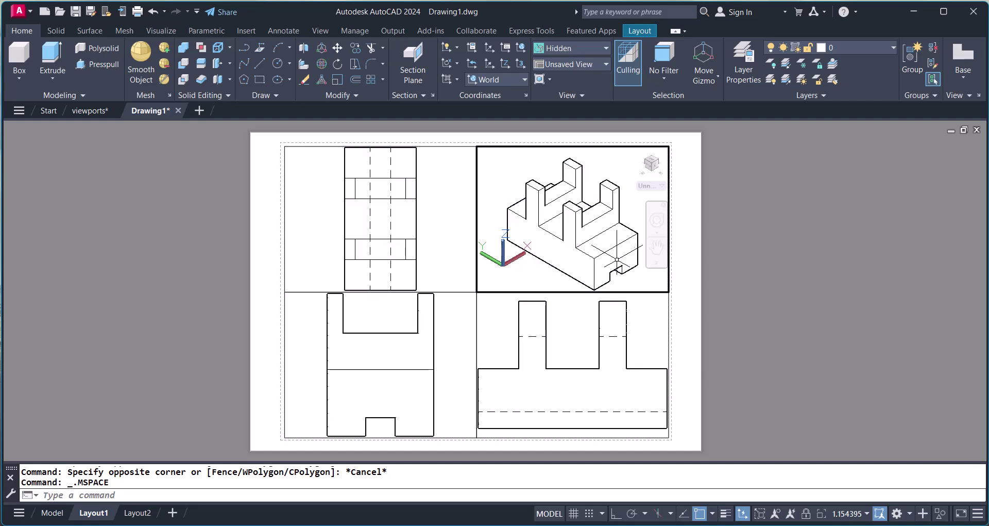
{"action": "double_click", "coordinate": [690, 353]}
{"action": "left_click", "coordinate": [693, 354]}
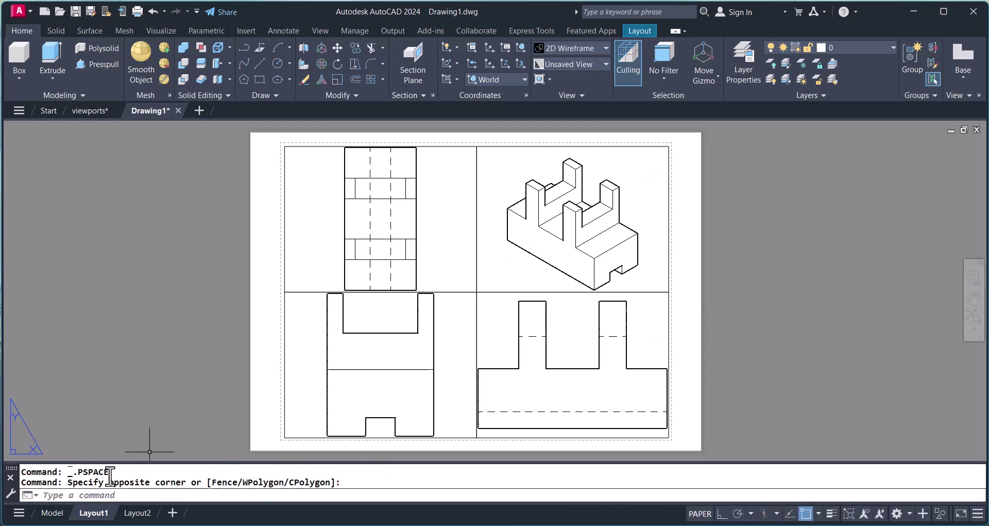
- Lock the upper-right isometric viewport's view with MVIEW Lock ON
{"action": "left_click", "coordinate": [160, 494]}
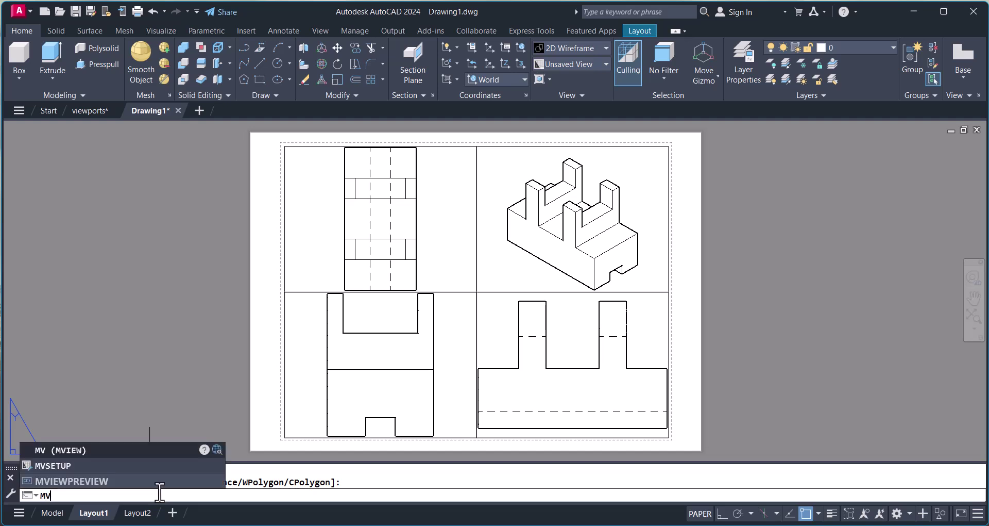
{"action": "key", "text": "Return"}
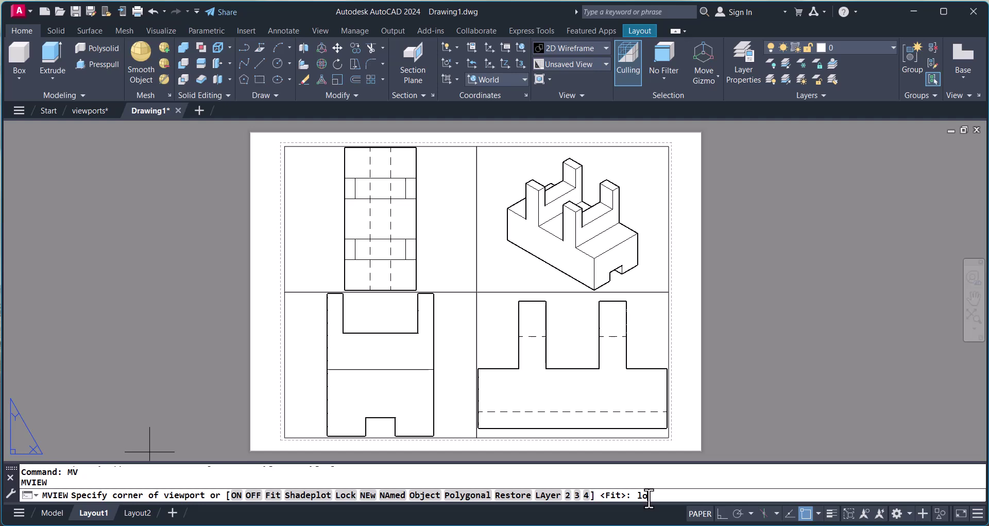
{"action": "key", "text": "Return"}
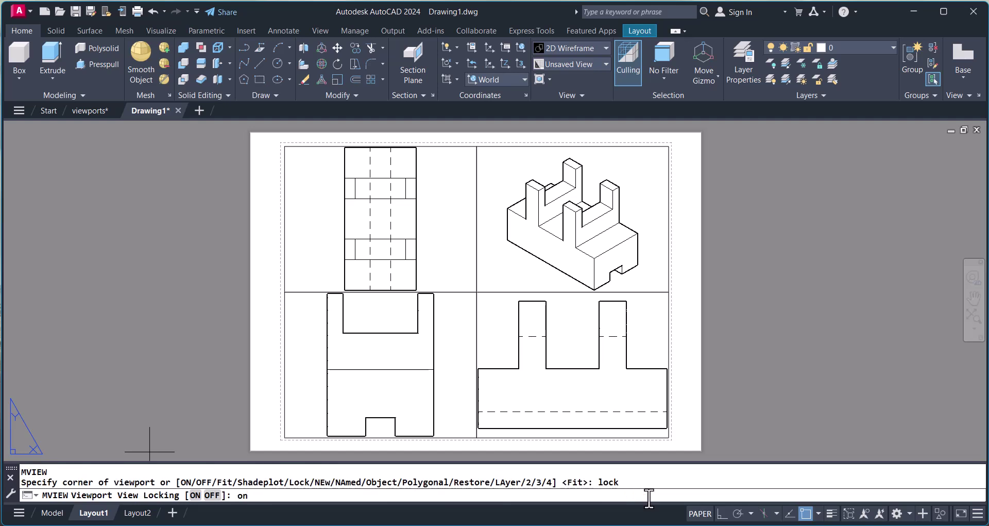
{"action": "key", "text": "Return"}
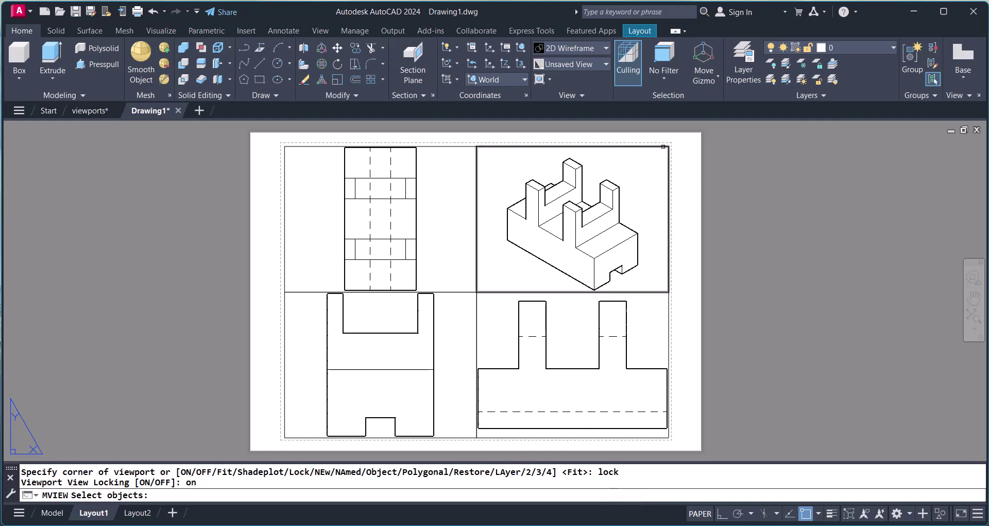
{"action": "left_click", "coordinate": [663, 148]}
{"action": "key", "text": "Return"}
- Zoom inside the isometric viewport to confirm its view stays locked
{"action": "left_click", "coordinate": [606, 197]}
{"action": "double_click", "coordinate": [606, 198]}
{"action": "scroll", "coordinate": [592, 217], "scroll_direction": "up", "scroll_amount": 2}
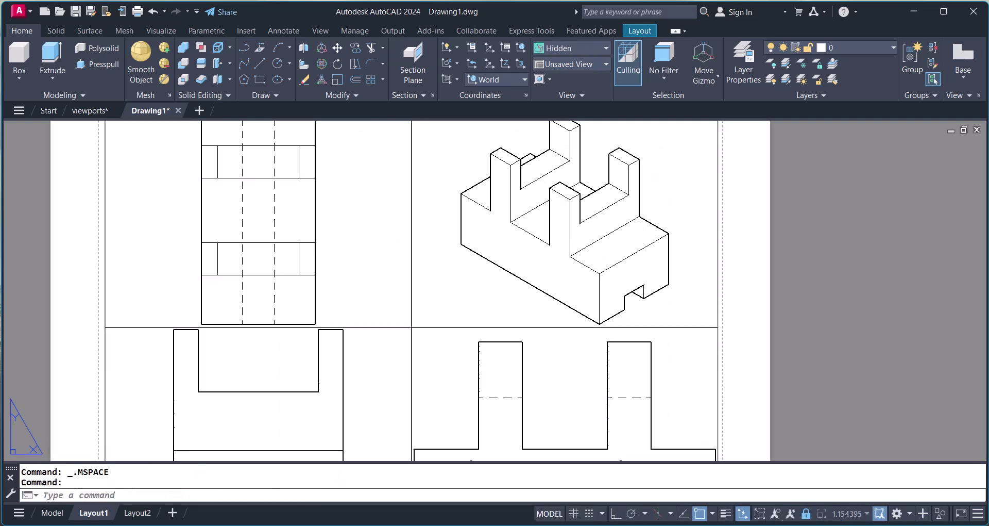
{"action": "left_click", "coordinate": [573, 216]}
{"action": "scroll", "coordinate": [573, 217], "scroll_direction": "down", "scroll_amount": 4}
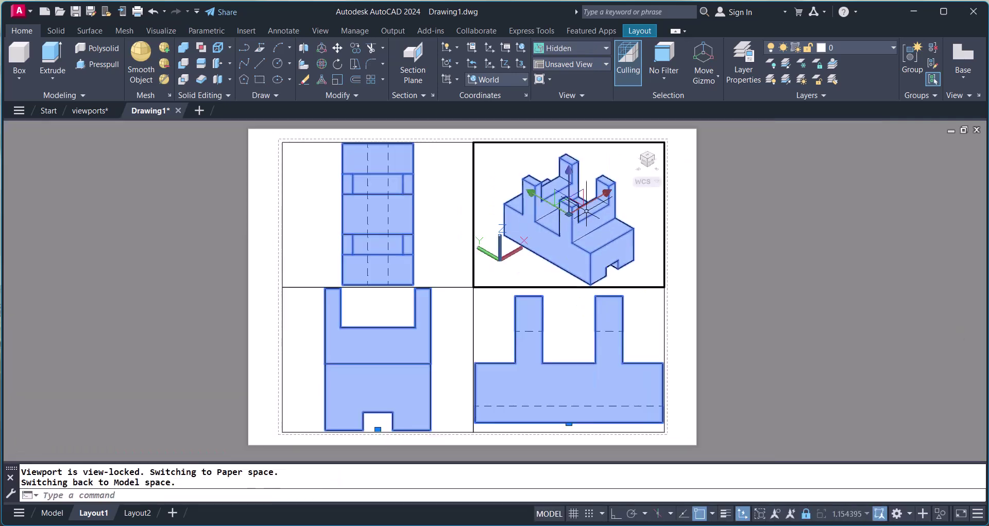
{"action": "key", "text": "Escape"}
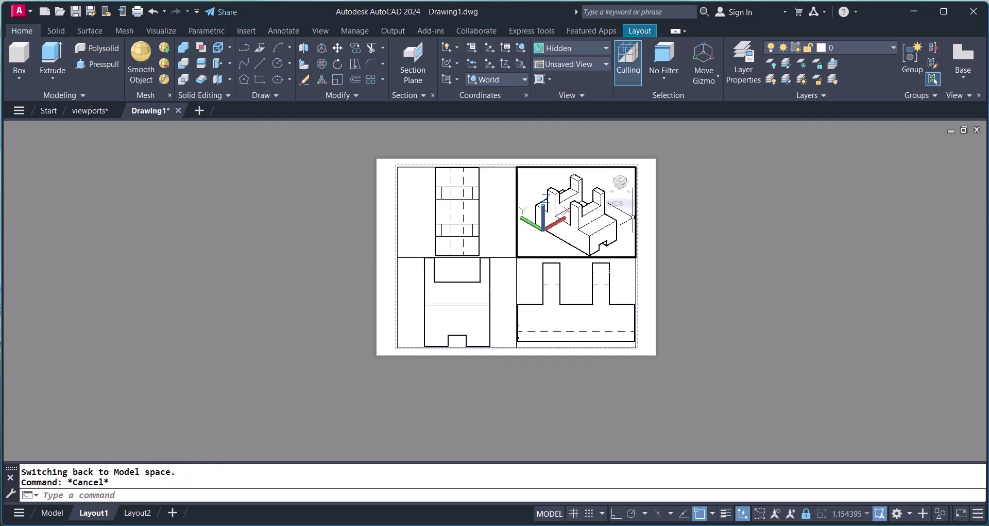
- Zoom the top view to extents (Z, E) in the upper-left viewport
{"action": "left_click", "coordinate": [419, 202]}
{"action": "scroll", "coordinate": [437, 202], "scroll_direction": "up", "scroll_amount": 1}
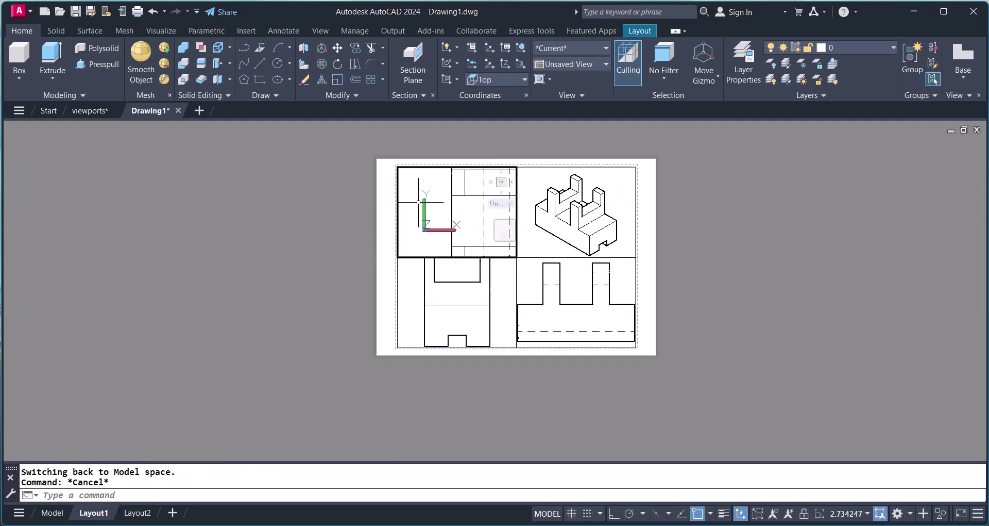
{"action": "left_click", "coordinate": [436, 202]}
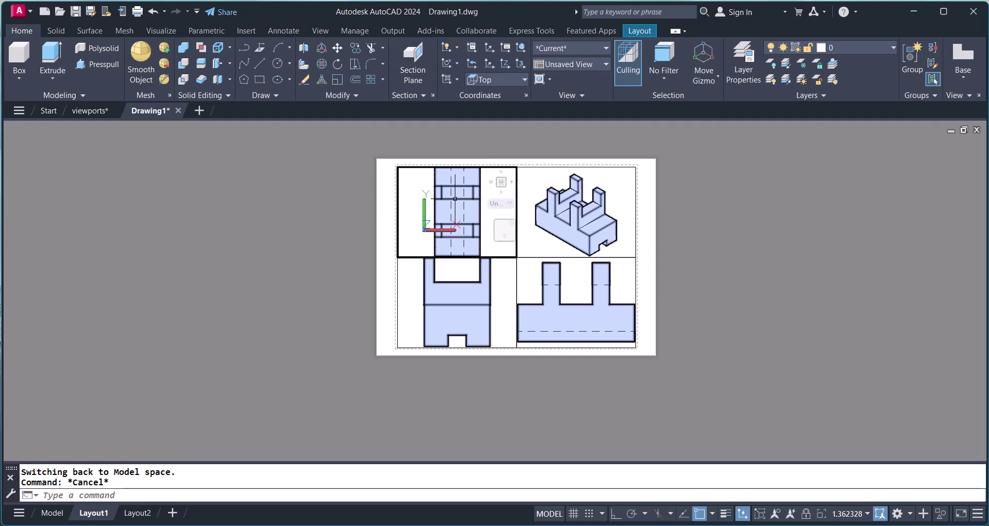
{"action": "key", "text": "Escape"}
{"action": "type", "text": "z"}
{"action": "key", "text": "Return"}
{"action": "type", "text": "e"}
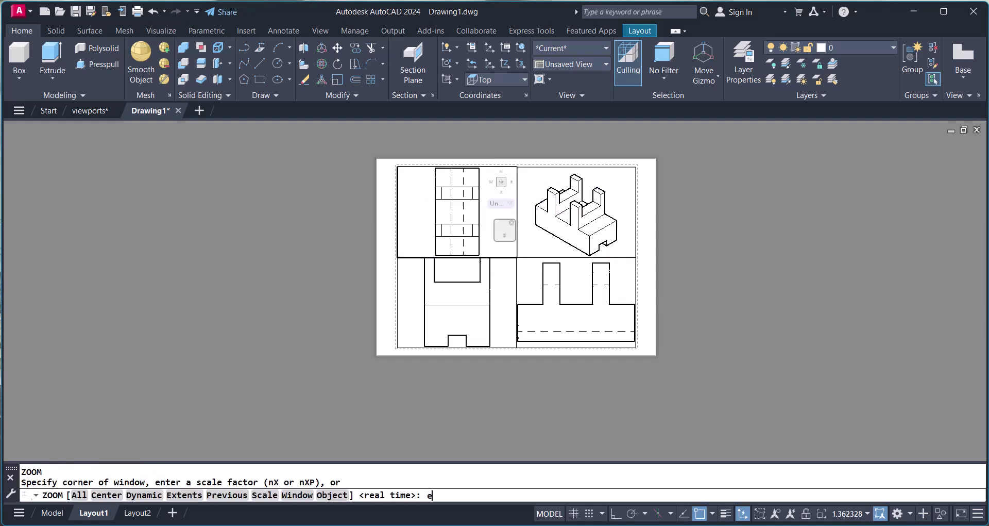
{"action": "key", "text": "Return"}
{"action": "scroll", "coordinate": [674, 270], "scroll_direction": "down", "scroll_amount": 2}
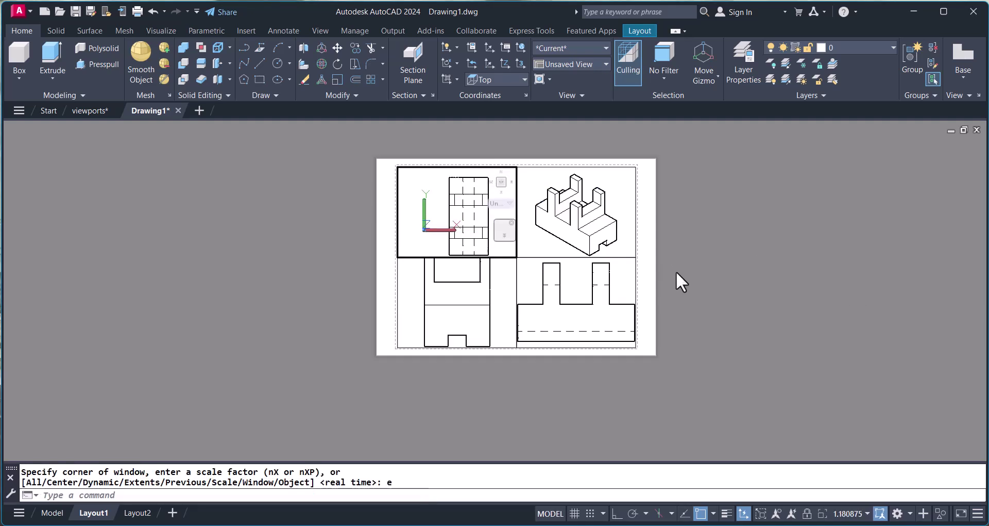
{"action": "left_click", "coordinate": [445, 197]}
{"action": "key", "text": "Escape"}
{"action": "key", "text": "Escape"}
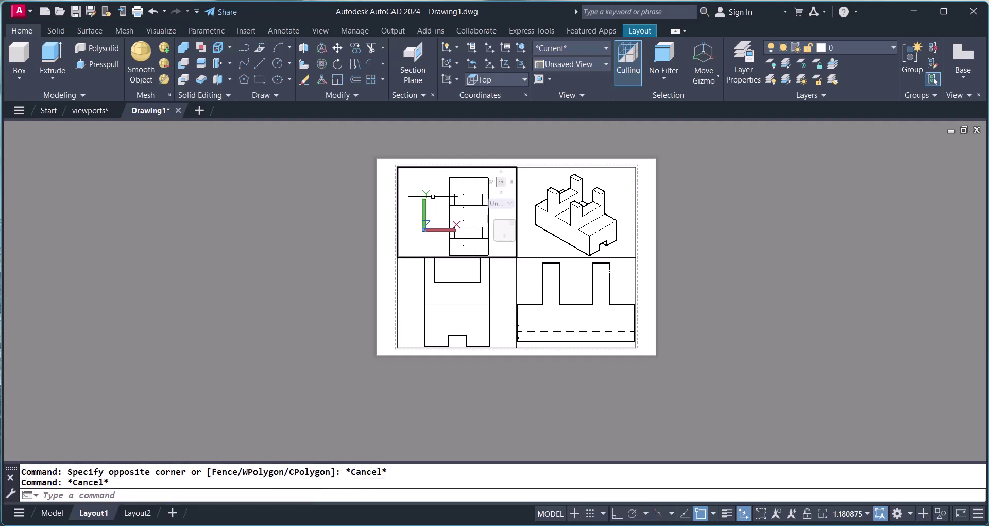
{"action": "type", "text": "z"}
{"action": "key", "text": "Return"}
{"action": "type", "text": "e"}
{"action": "key", "text": "Return"}
{"action": "key", "text": "Escape"}
{"action": "key", "text": "Escape"}
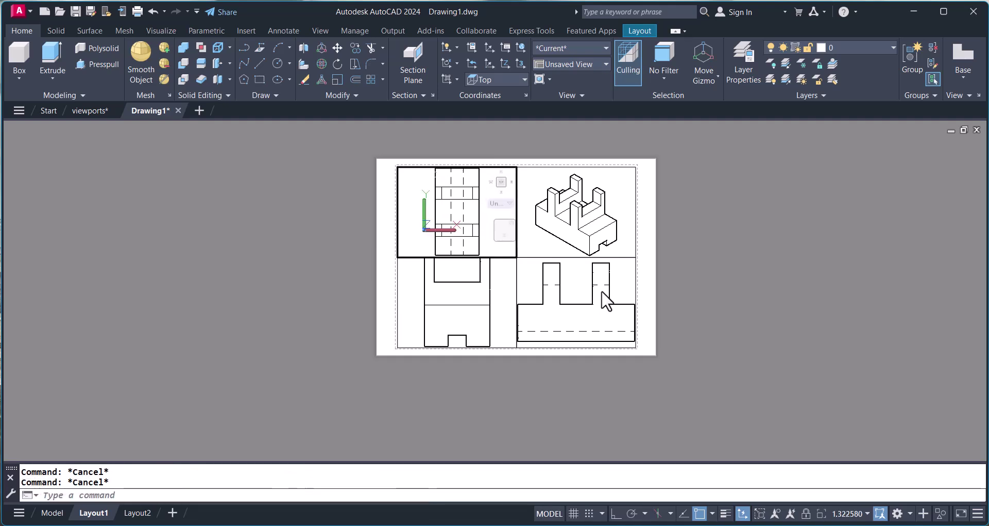
- Return to paper space and pan the layout sheet
{"action": "left_click", "coordinate": [647, 242]}
{"action": "scroll", "coordinate": [648, 245], "scroll_direction": "up", "scroll_amount": 2}
{"action": "middle_click_drag", "start_coordinate": [648, 244], "coordinate": [675, 278]}
{"action": "key", "text": "Escape"}
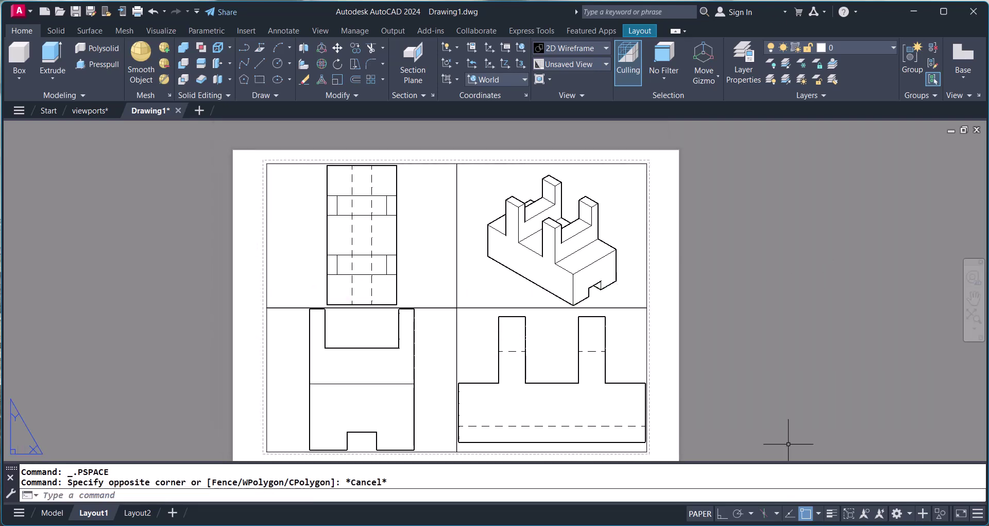
- Lock the upper-left top-view viewport with MV, Lock, ON
{"action": "left_click", "coordinate": [297, 493]}
{"action": "type", "text": "mv"}
{"action": "key", "text": "Return"}
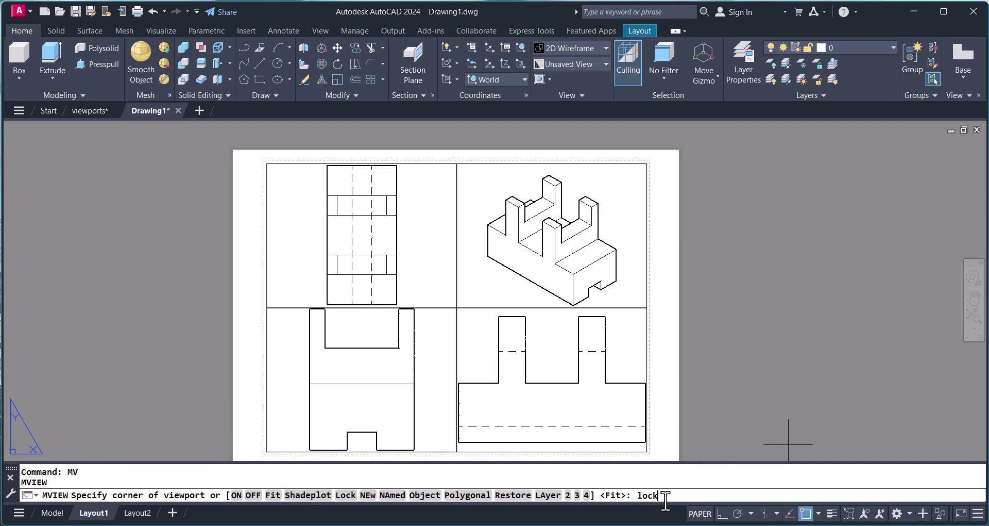
{"action": "key", "text": "Return"}
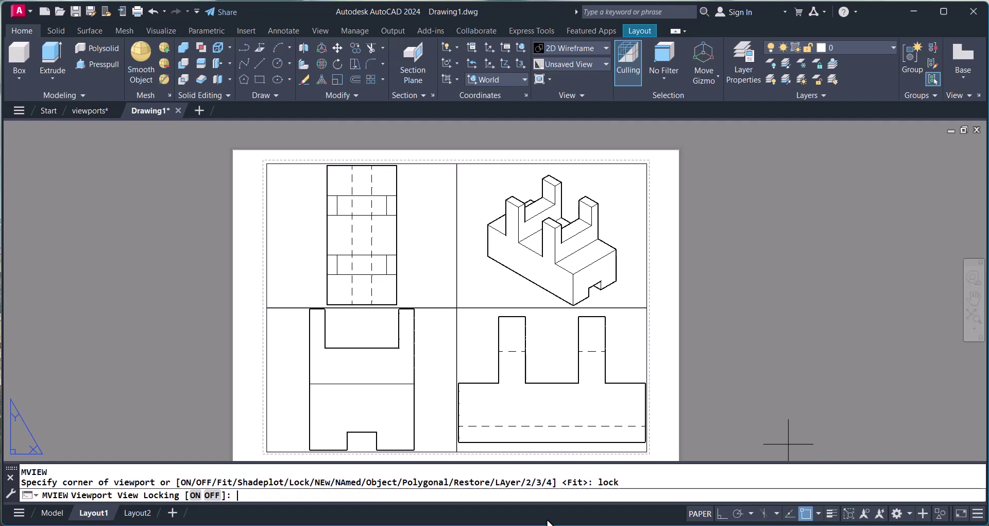
{"action": "type", "text": "on"}
{"action": "key", "text": "Return"}
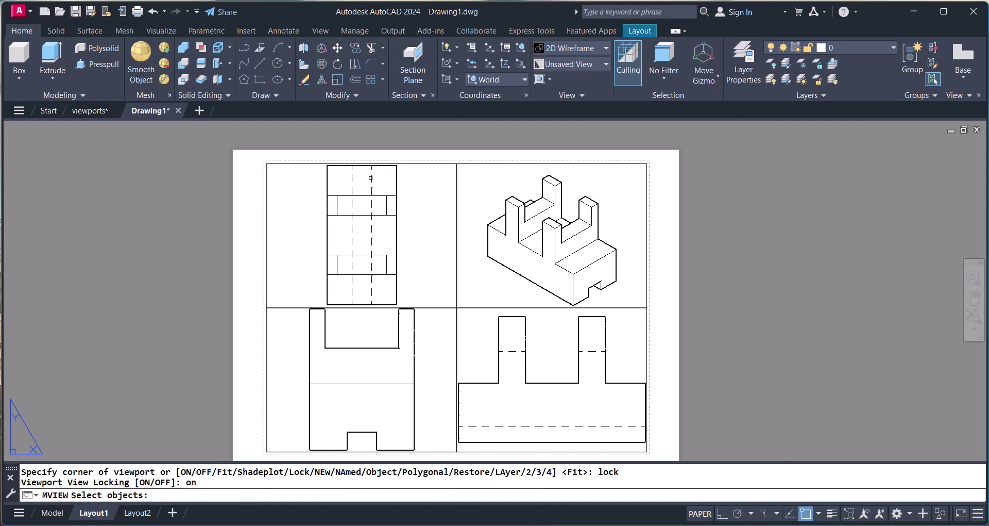
{"action": "left_click", "coordinate": [308, 163]}
{"action": "key", "text": "Return"}
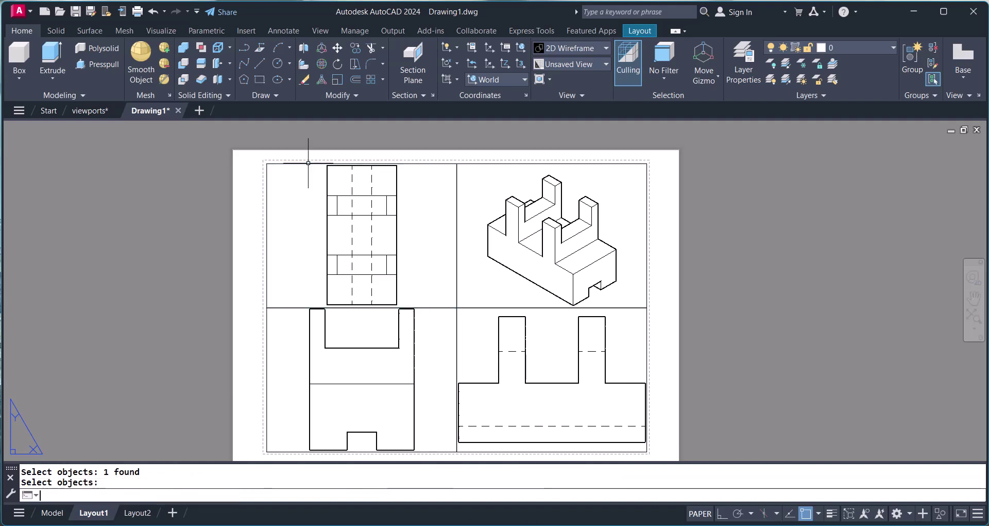
- Double-click into the locked upper-left viewport, then move to the lower-left viewport
{"action": "left_click", "coordinate": [309, 217]}
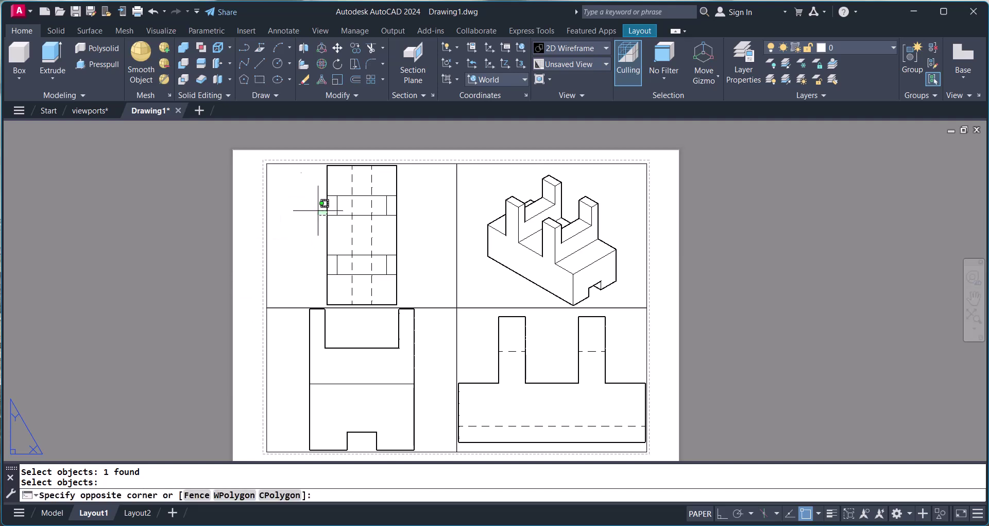
{"action": "key", "text": "Escape"}
{"action": "double_click", "coordinate": [330, 258]}
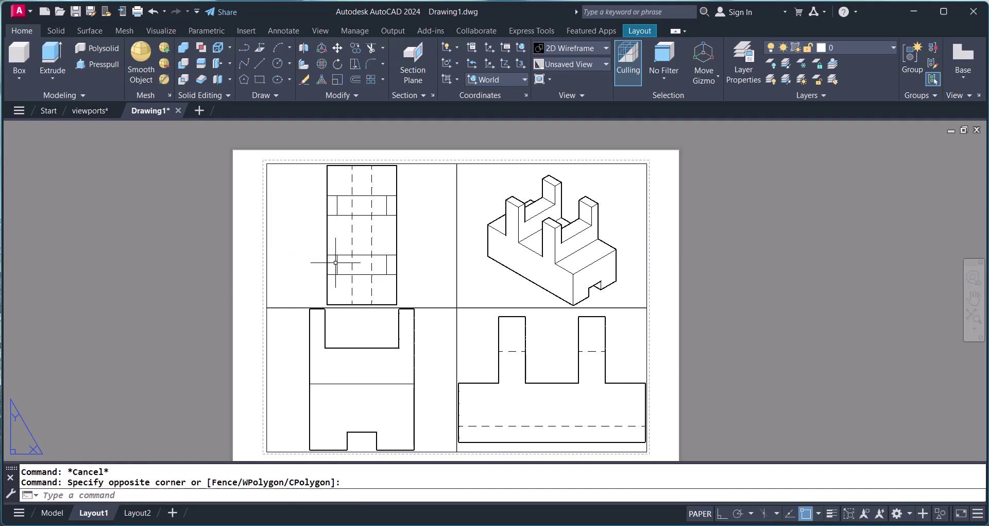
{"action": "key", "text": "Escape"}
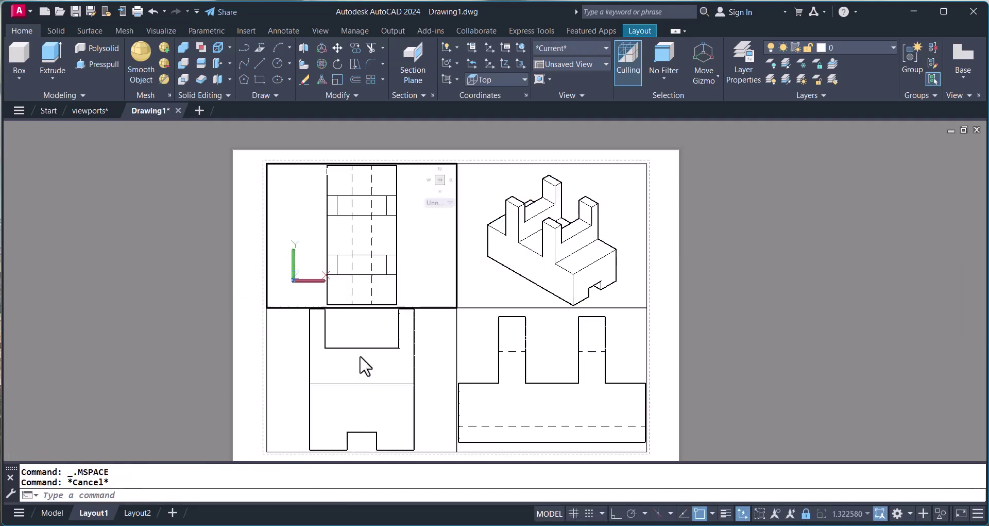
{"action": "left_click", "coordinate": [282, 390]}
- Lock the lower-left front-view viewport using MV, Lock, ON and selecting its border
{"action": "left_click", "coordinate": [142, 495]}
{"action": "key", "text": "Escape"}
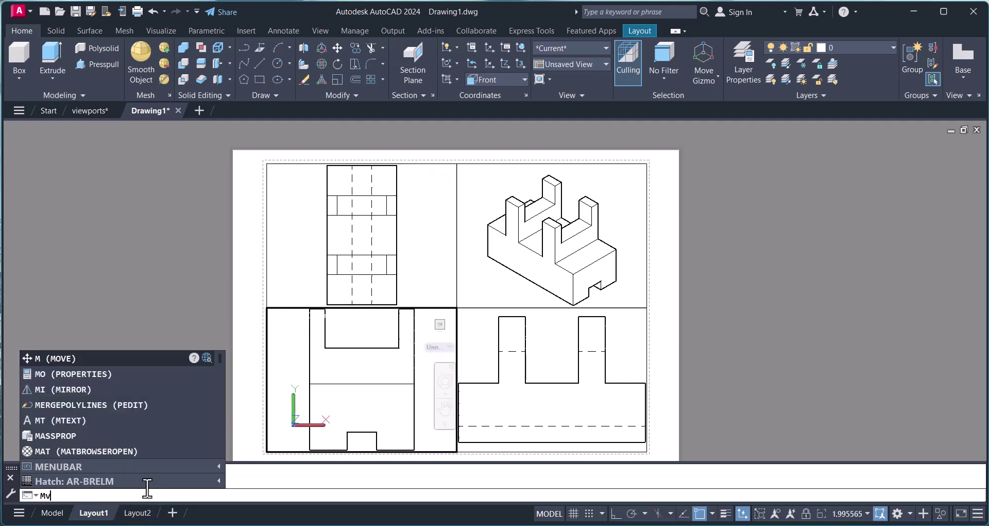
{"action": "type", "text": "Mv"}
{"action": "key", "text": "Return"}
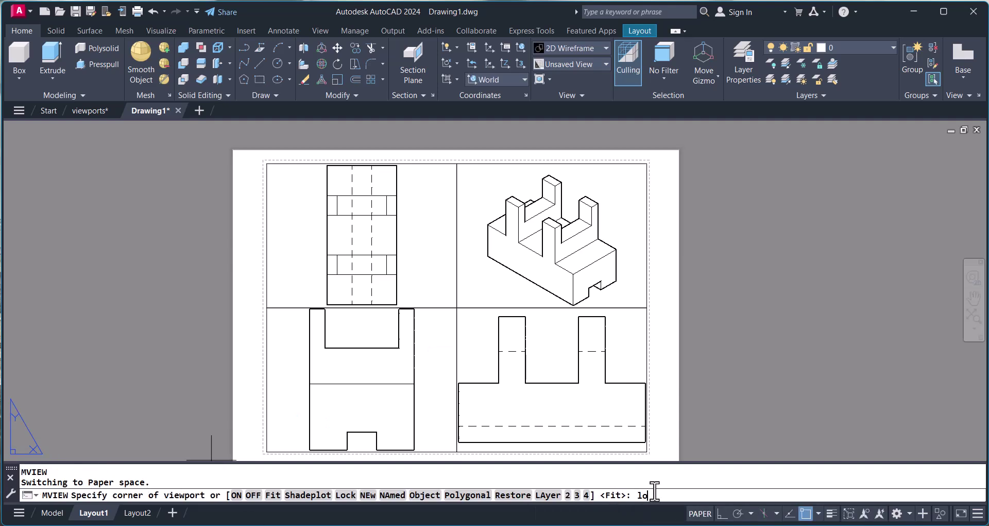
{"action": "type", "text": "lock"}
{"action": "key", "text": "Return"}
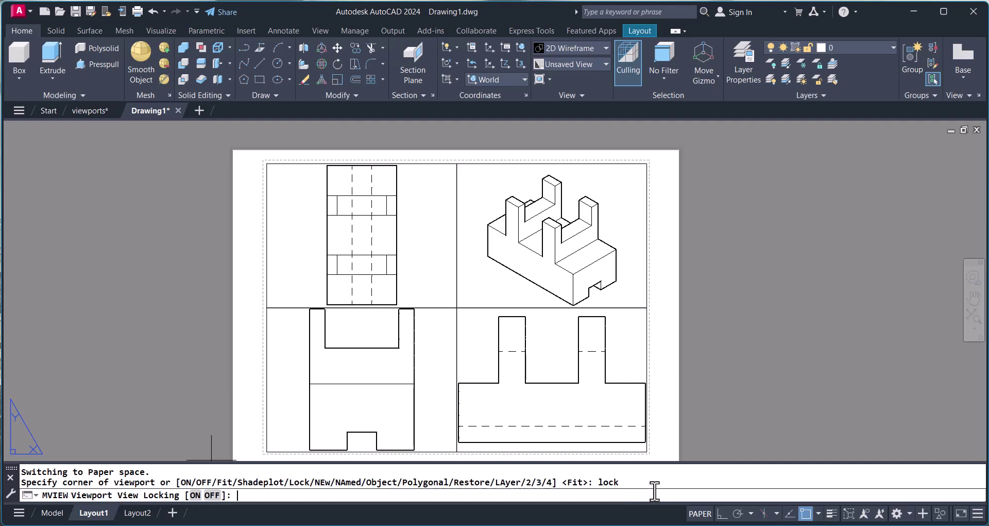
{"action": "key", "text": "Return"}
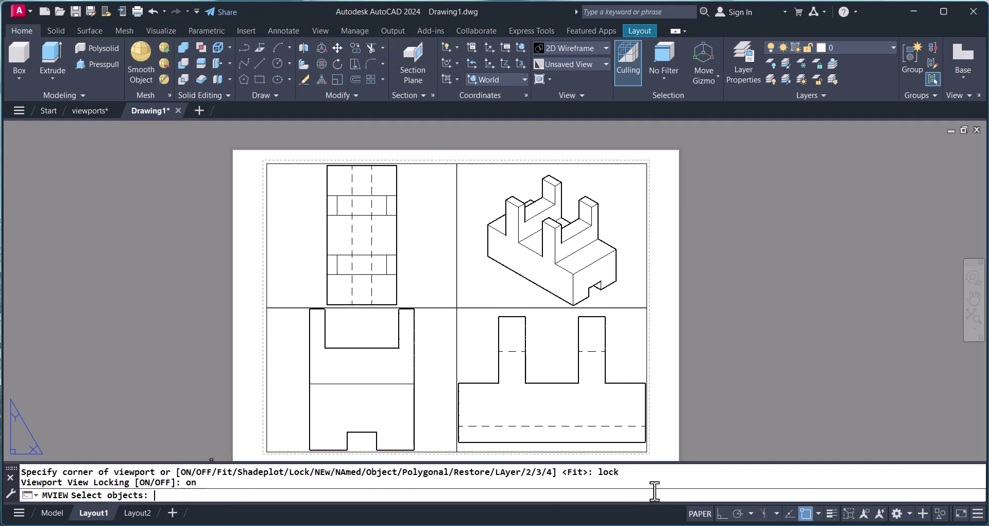
{"action": "left_click", "coordinate": [446, 306]}
{"action": "left_click", "coordinate": [446, 305]}
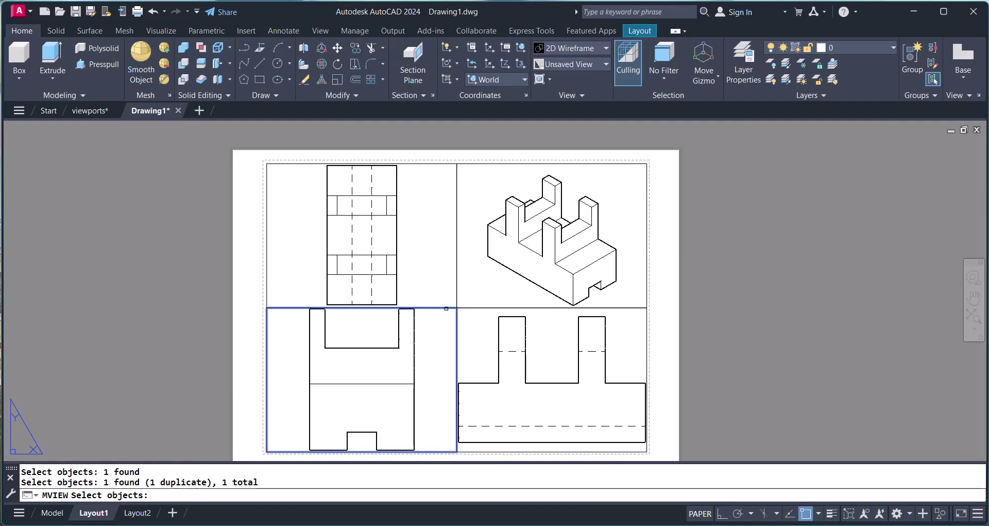
{"action": "key", "text": "Return"}
{"action": "left_click", "coordinate": [631, 348]}
{"action": "left_click", "coordinate": [632, 349]}
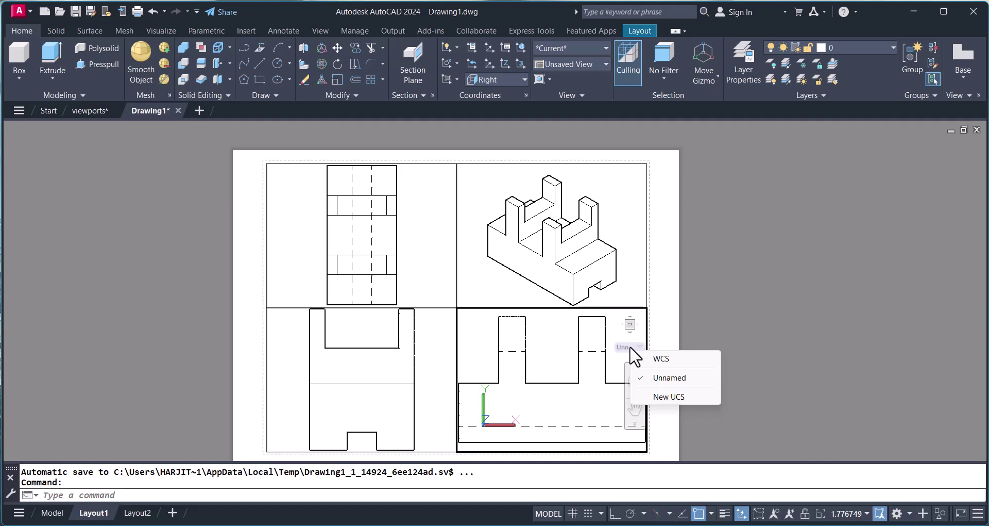
- Lock the view of the lower-right right-view viewport with MV > Lock > On
{"action": "left_click", "coordinate": [199, 483]}
{"action": "type", "text": "m"}
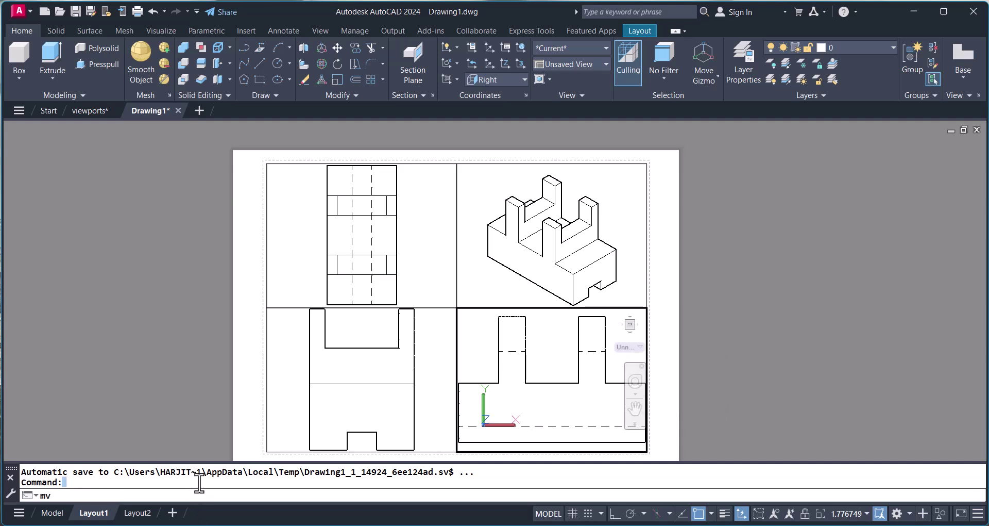
{"action": "type", "text": "v"}
{"action": "key", "text": "Return"}
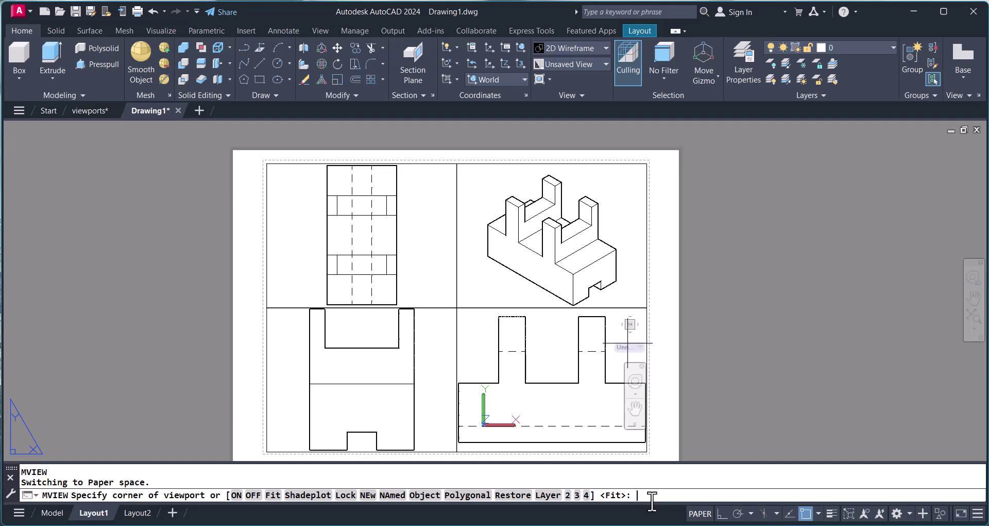
{"action": "type", "text": "lock"}
{"action": "key", "text": "Return"}
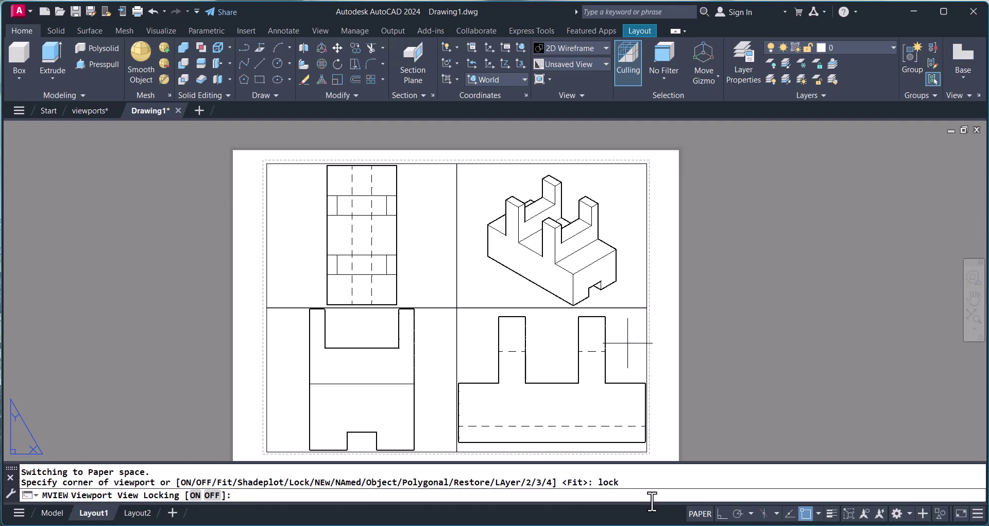
{"action": "type", "text": "on"}
{"action": "key", "text": "Return"}
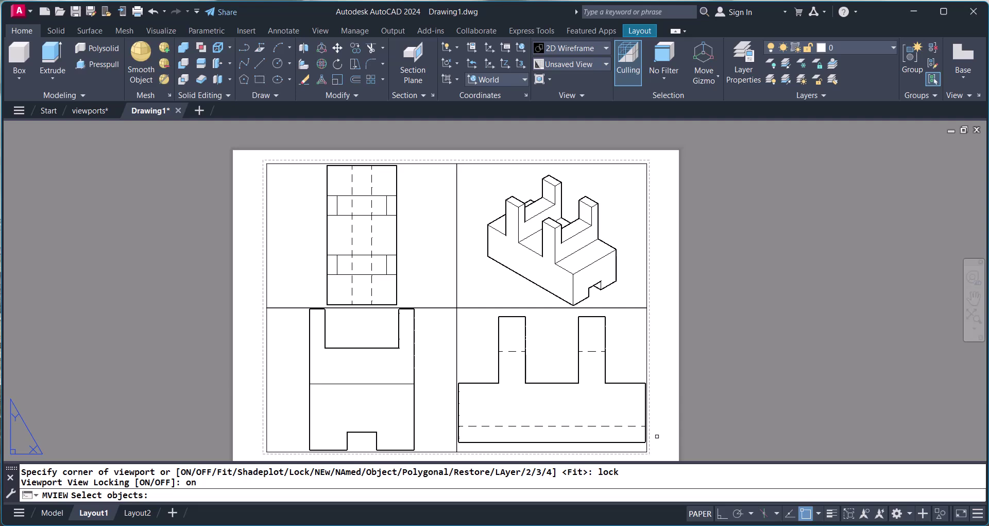
{"action": "left_click", "coordinate": [648, 436]}
{"action": "key", "text": "Return"}
- Zoom inside the lower-right viewport to confirm its view is locked, then show the Annotate ribbon
{"action": "double_click", "coordinate": [641, 436]}
{"action": "key", "text": "ctrl+a"}
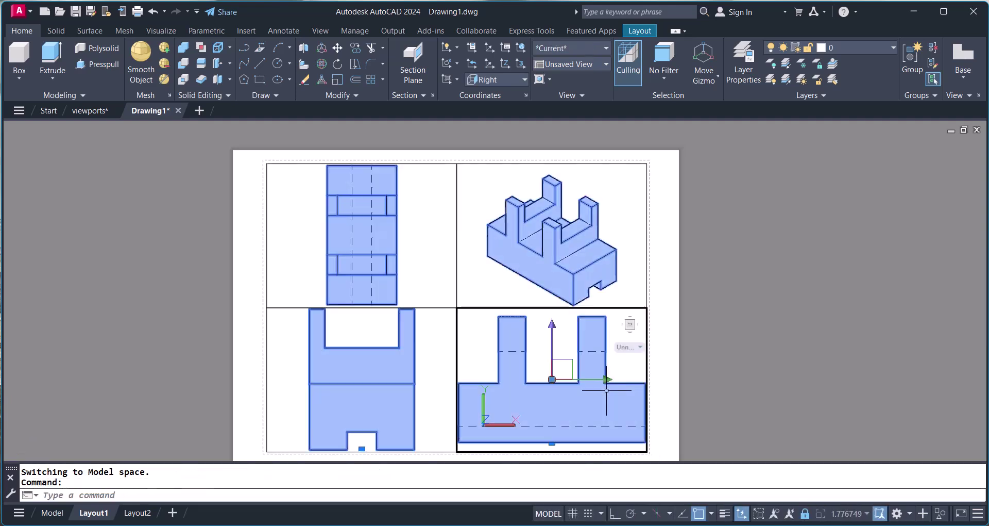
{"action": "scroll", "coordinate": [550, 382], "scroll_direction": "up", "scroll_amount": 4}
{"action": "scroll", "coordinate": [470, 363], "scroll_direction": "down", "scroll_amount": 4}
{"action": "key", "text": "Escape"}
{"action": "scroll", "coordinate": [375, 260], "scroll_direction": "up", "scroll_amount": 3}
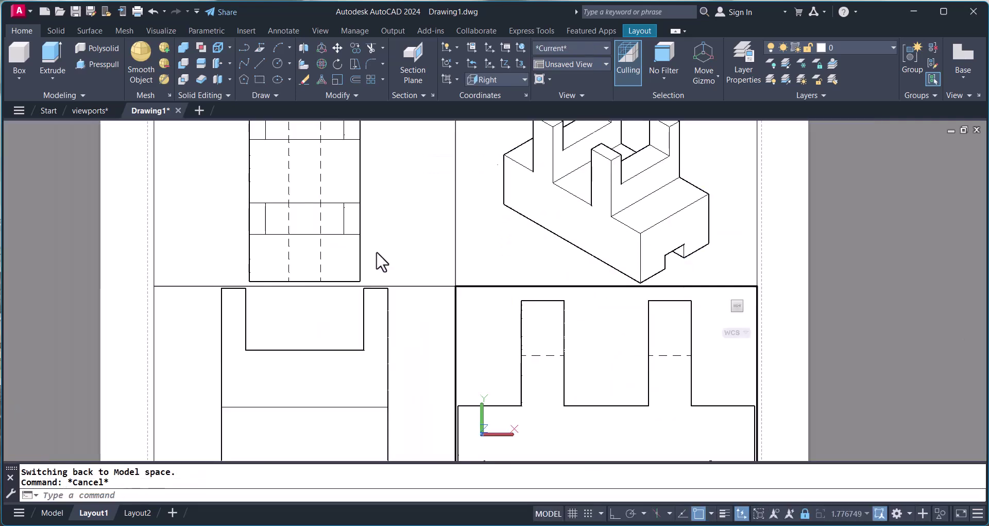
{"action": "scroll", "coordinate": [353, 250], "scroll_direction": "down", "scroll_amount": 5}
{"action": "scroll", "coordinate": [358, 239], "scroll_direction": "up", "scroll_amount": 5}
{"action": "key", "text": "Escape"}
{"action": "scroll", "coordinate": [391, 261], "scroll_direction": "down", "scroll_amount": 5}
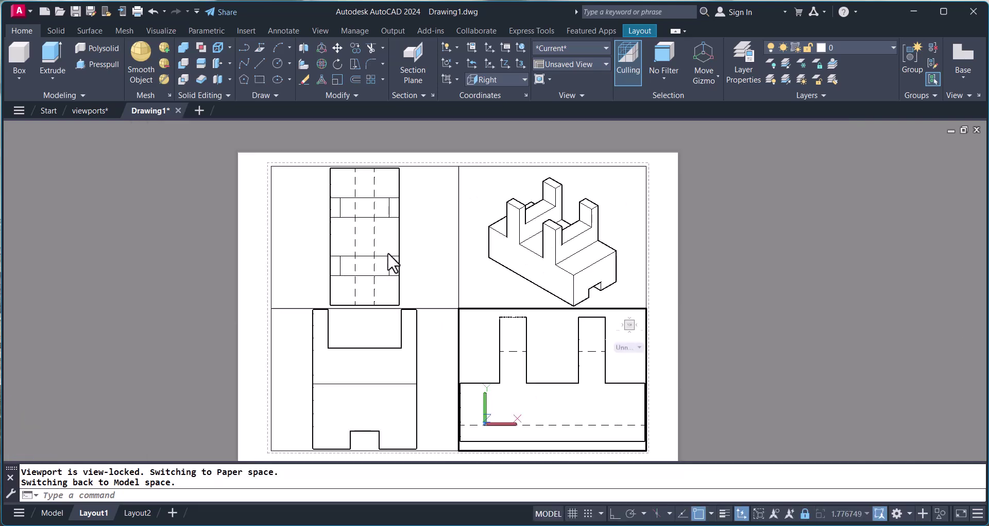
{"action": "scroll", "coordinate": [433, 257], "scroll_direction": "up", "scroll_amount": 5}
{"action": "scroll", "coordinate": [448, 273], "scroll_direction": "down", "scroll_amount": 3}
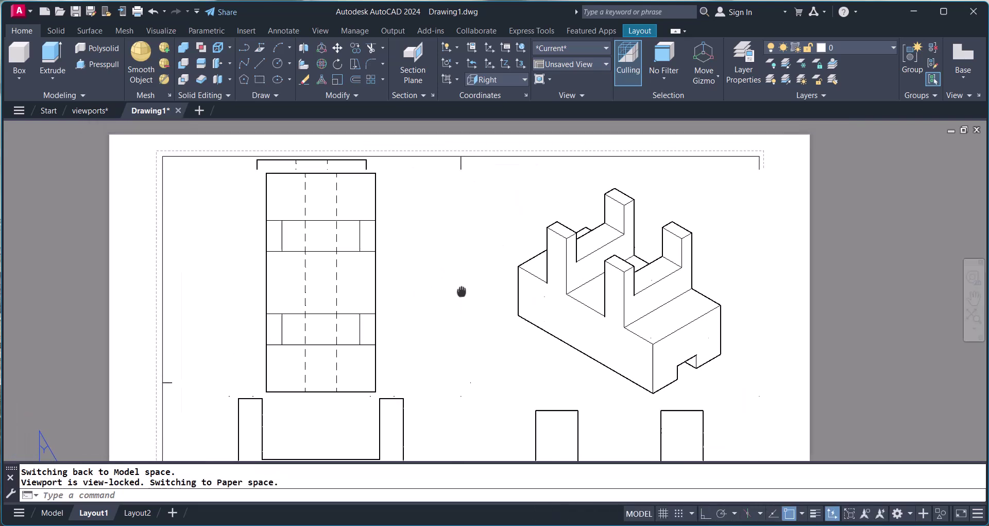
{"action": "scroll", "coordinate": [424, 256], "scroll_direction": "up", "scroll_amount": 3}
{"action": "key", "text": "Escape"}
{"action": "key", "text": "Escape"}
{"action": "left_click", "coordinate": [283, 31]}
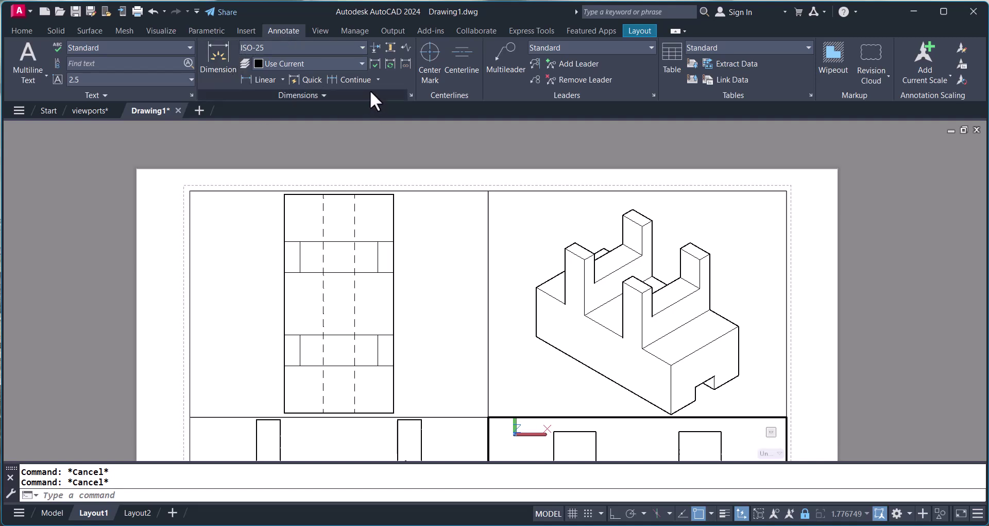
{"action": "left_click", "coordinate": [252, 80]}
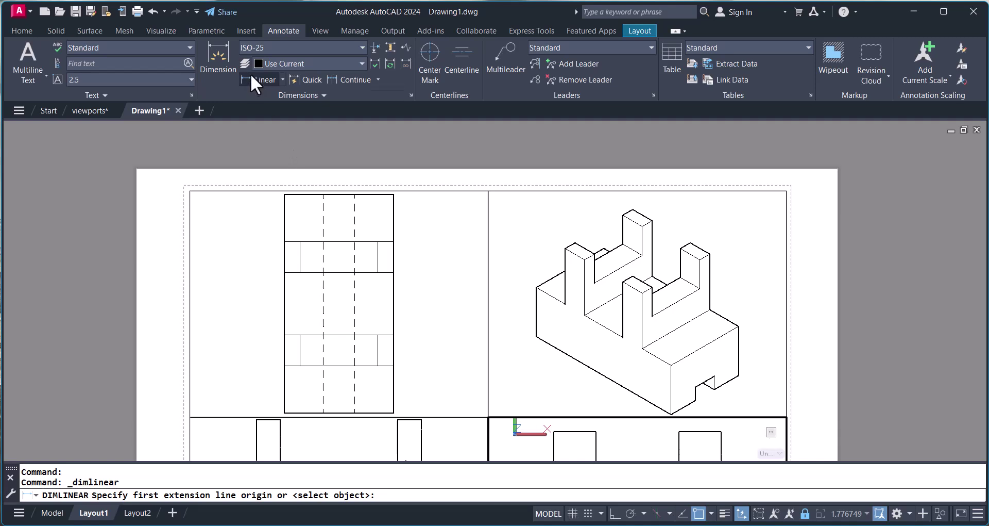
{"action": "left_click", "coordinate": [285, 413]}
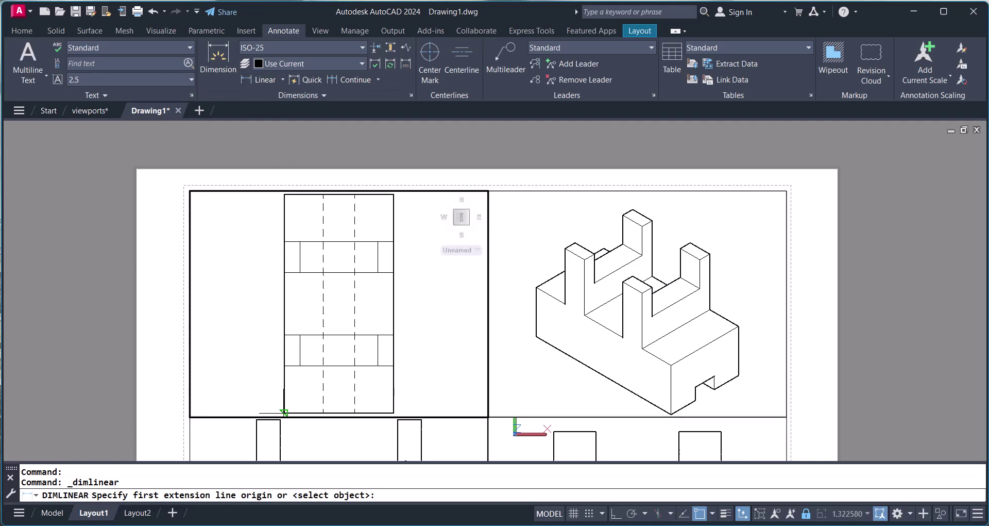
{"action": "left_click", "coordinate": [285, 412]}
{"action": "left_click", "coordinate": [285, 195]}
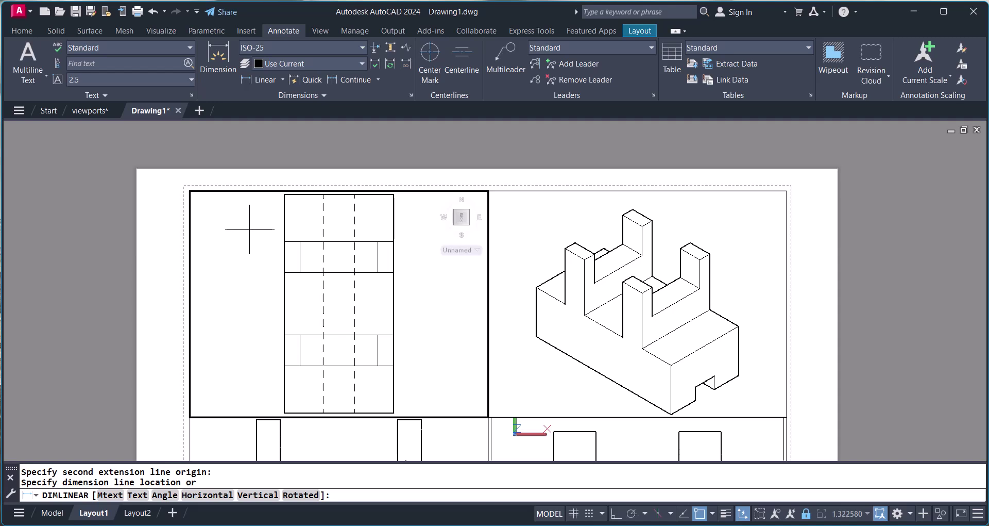
{"action": "key", "text": "Escape"}
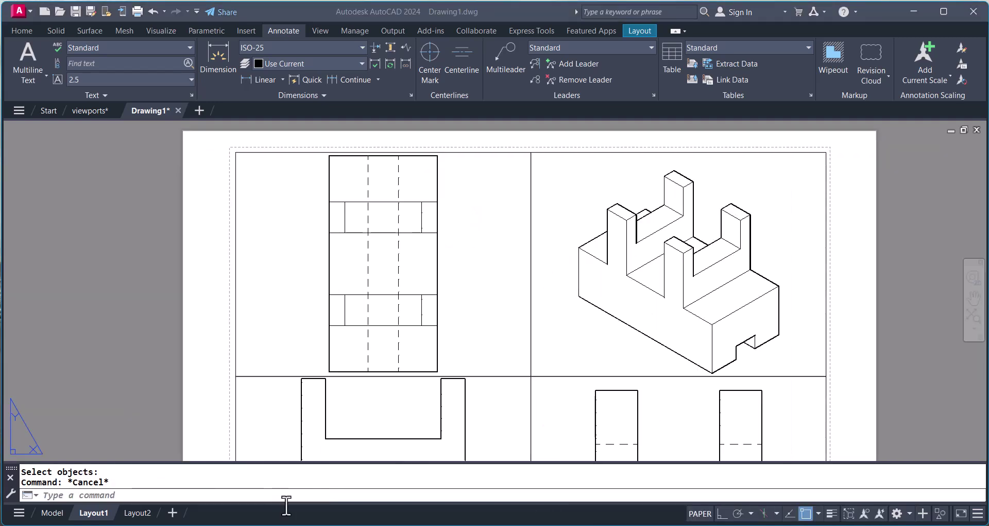
{"action": "key", "text": "Escape"}
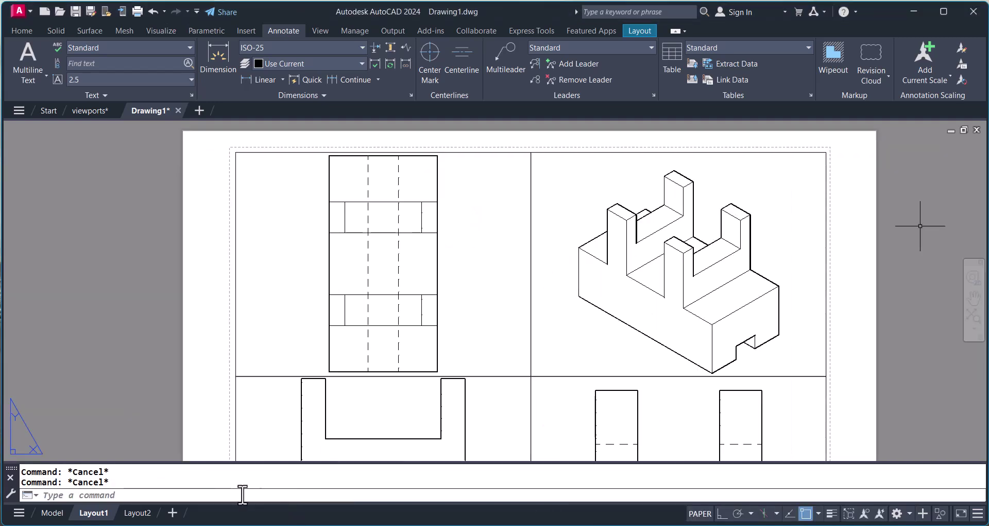
- Modify ISO-25 so dimension lines are Green and extension lines are Blue
{"action": "key", "text": "Return"}
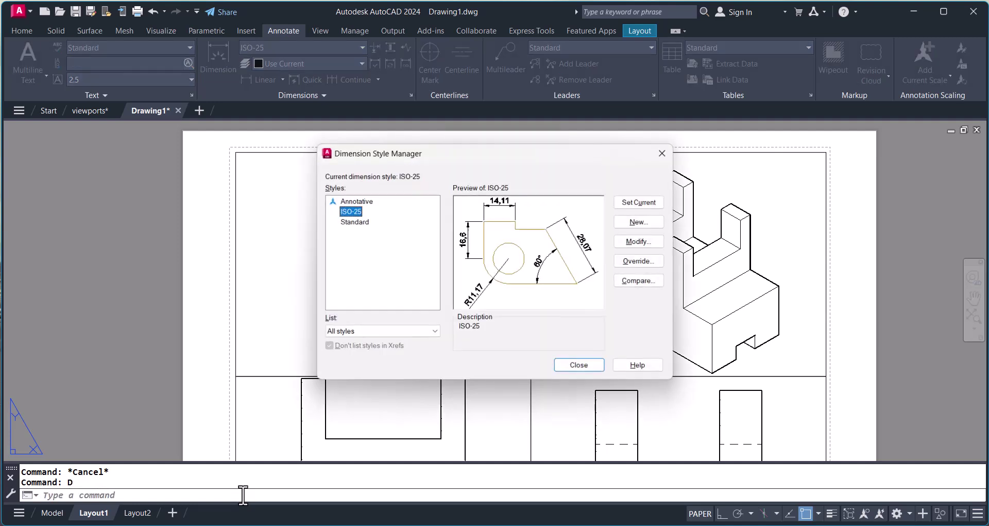
{"action": "left_click", "coordinate": [639, 242]}
{"action": "left_click", "coordinate": [113, 170]}
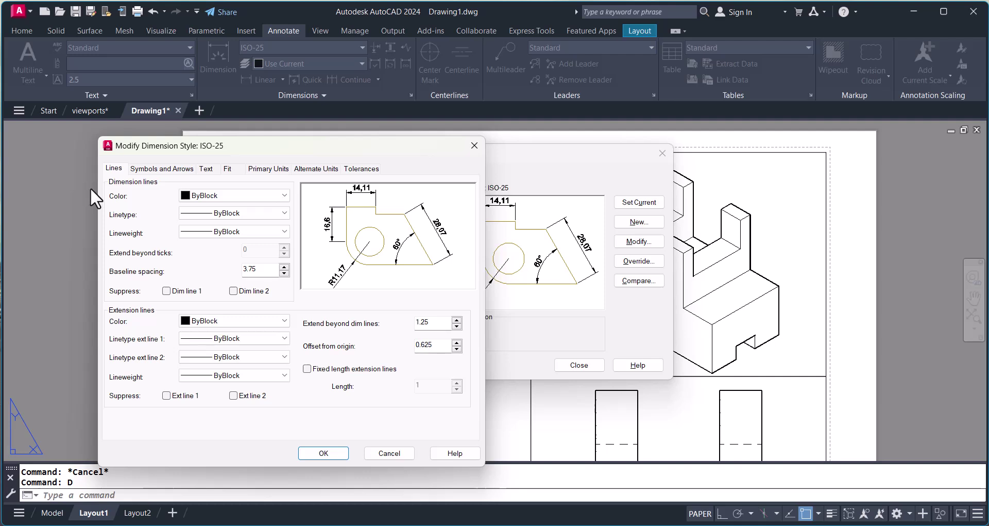
{"action": "left_click", "coordinate": [265, 196]}
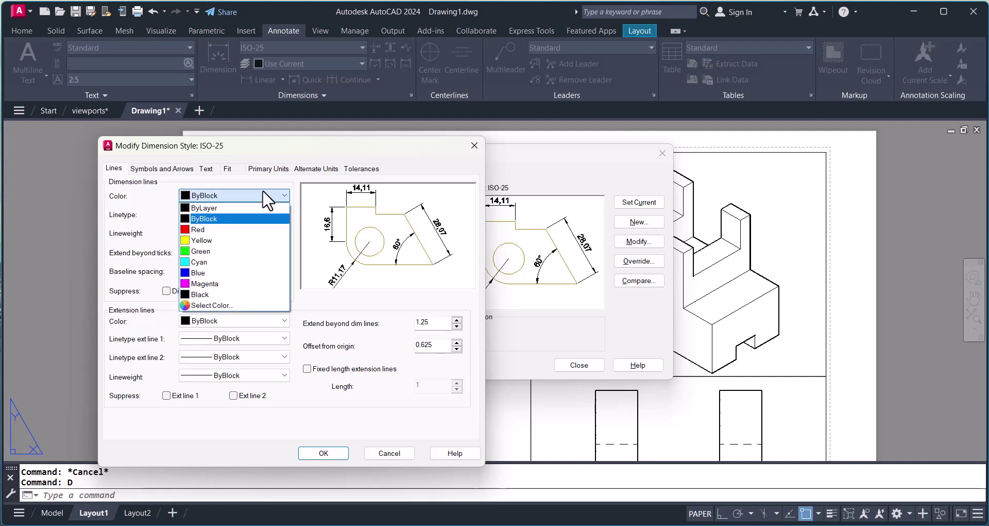
{"action": "left_click", "coordinate": [213, 242]}
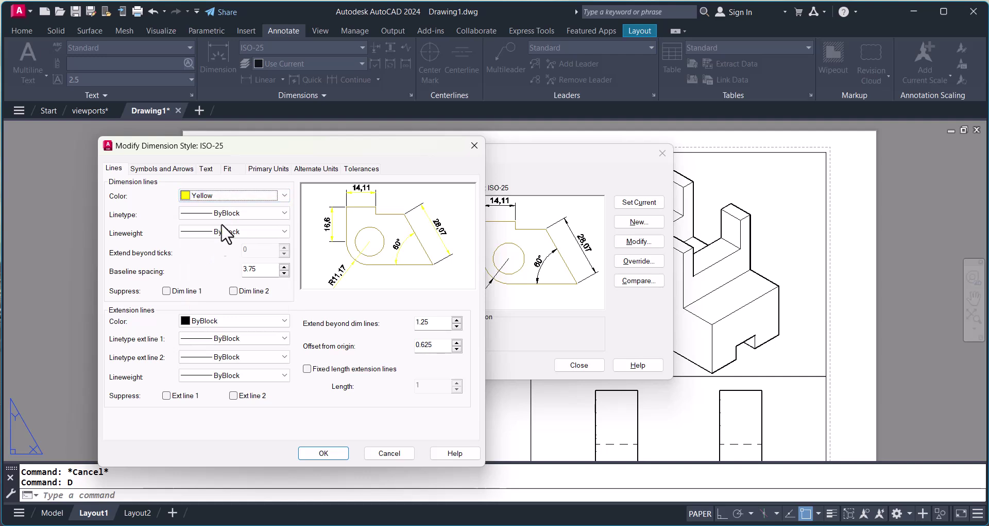
{"action": "left_click", "coordinate": [232, 195]}
{"action": "left_click", "coordinate": [219, 252]}
{"action": "left_click", "coordinate": [226, 325]}
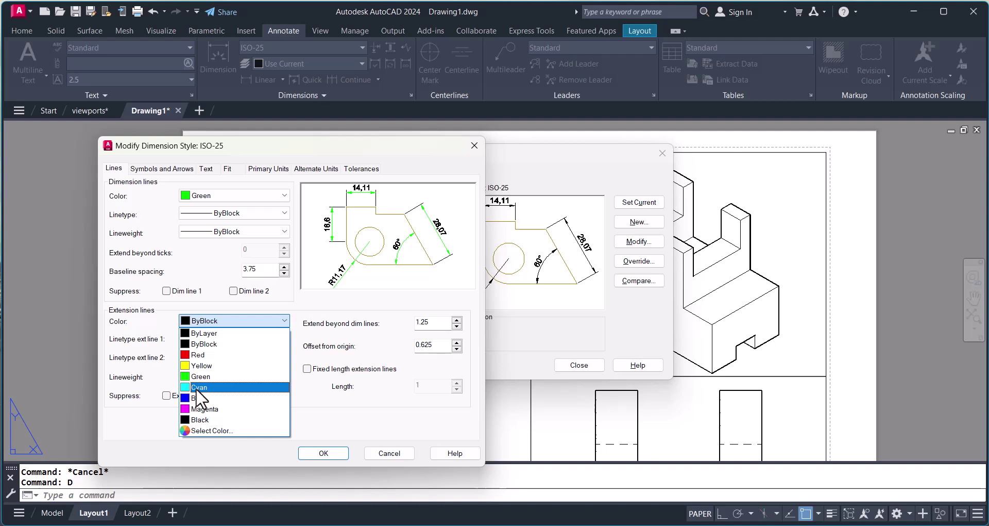
{"action": "left_click", "coordinate": [200, 397]}
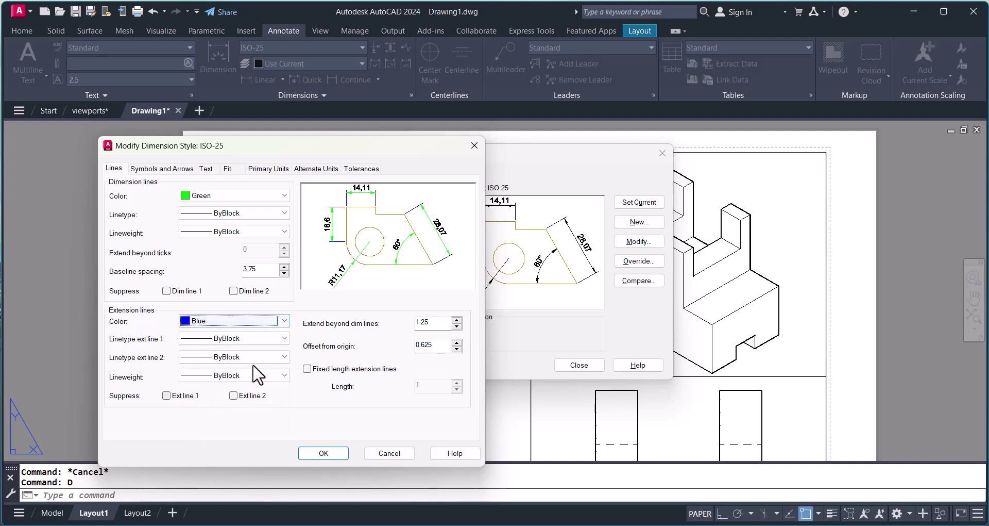
{"action": "left_click", "coordinate": [162, 168]}
{"action": "left_click", "coordinate": [206, 170]}
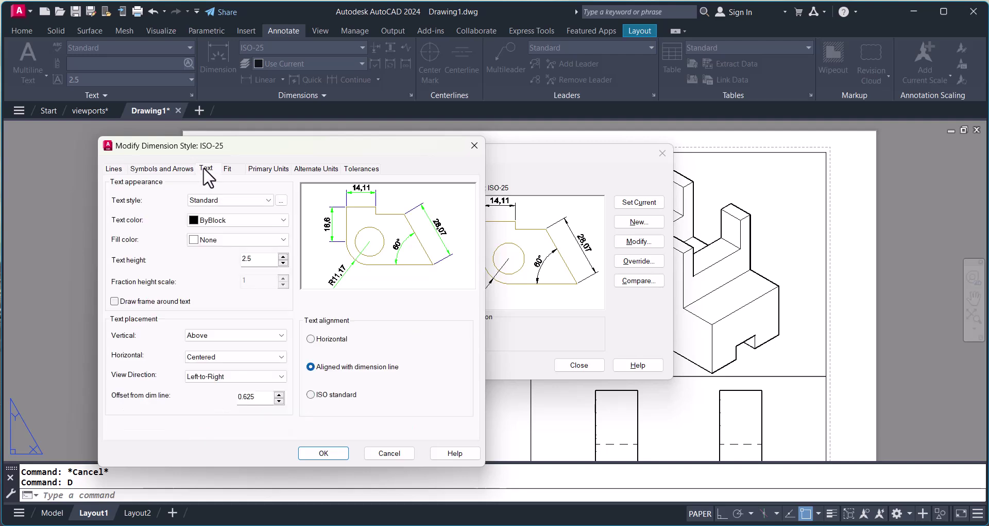
- Make ISO-25 dimension text red and scale dimensions to the layout
{"action": "left_click", "coordinate": [247, 220]}
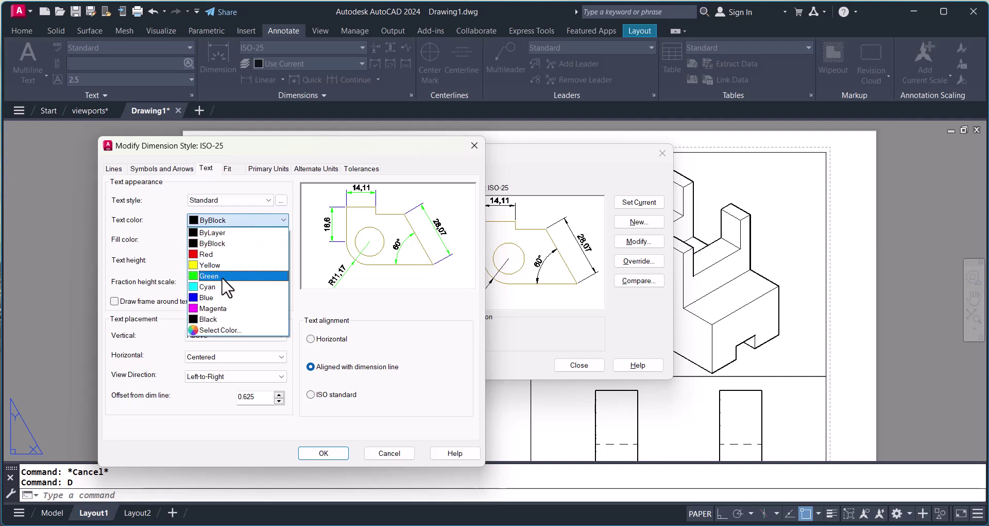
{"action": "left_click", "coordinate": [208, 253]}
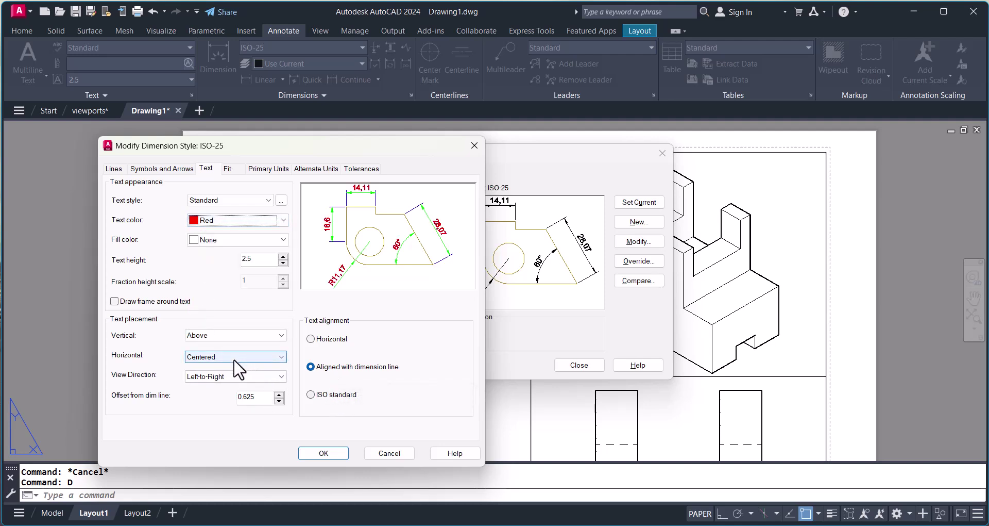
{"action": "left_click", "coordinate": [230, 170]}
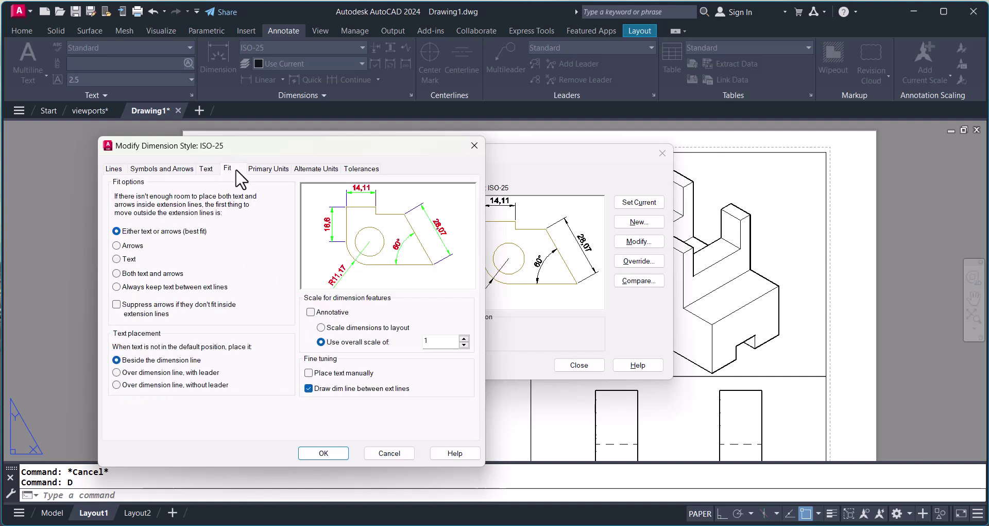
{"action": "left_click", "coordinate": [206, 169]}
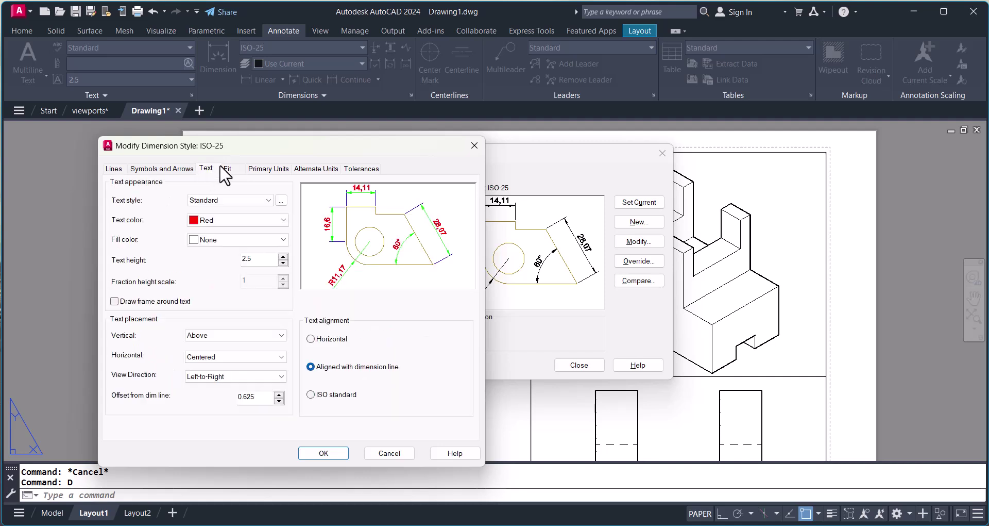
{"action": "left_click", "coordinate": [228, 170]}
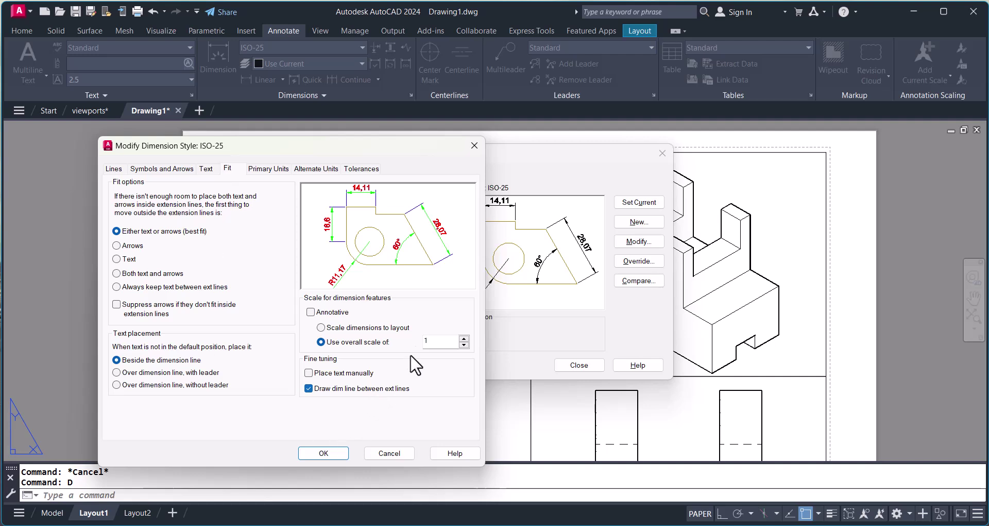
{"action": "left_click", "coordinate": [322, 328]}
- Set primary unit precision to 0 with a Period decimal separator and apply the changes
{"action": "left_click", "coordinate": [272, 172]}
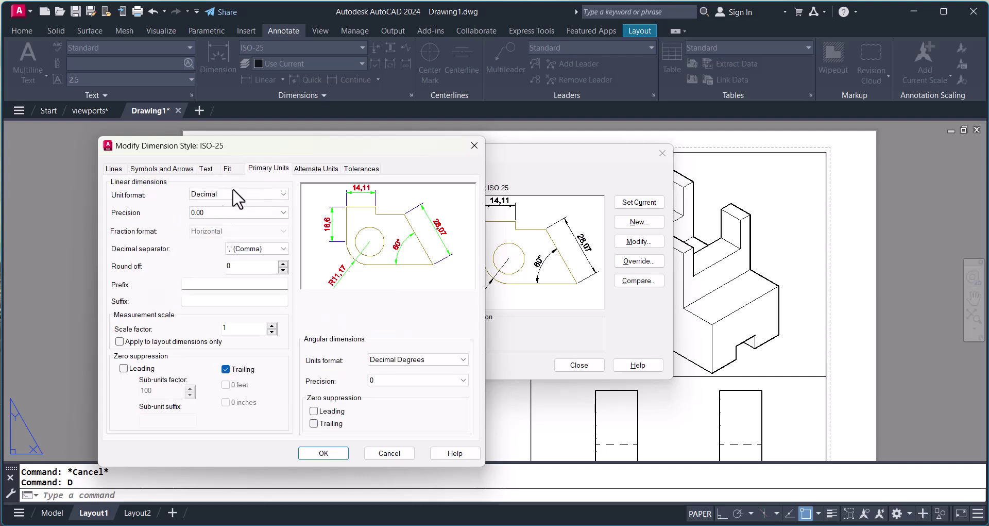
{"action": "left_click", "coordinate": [250, 213]}
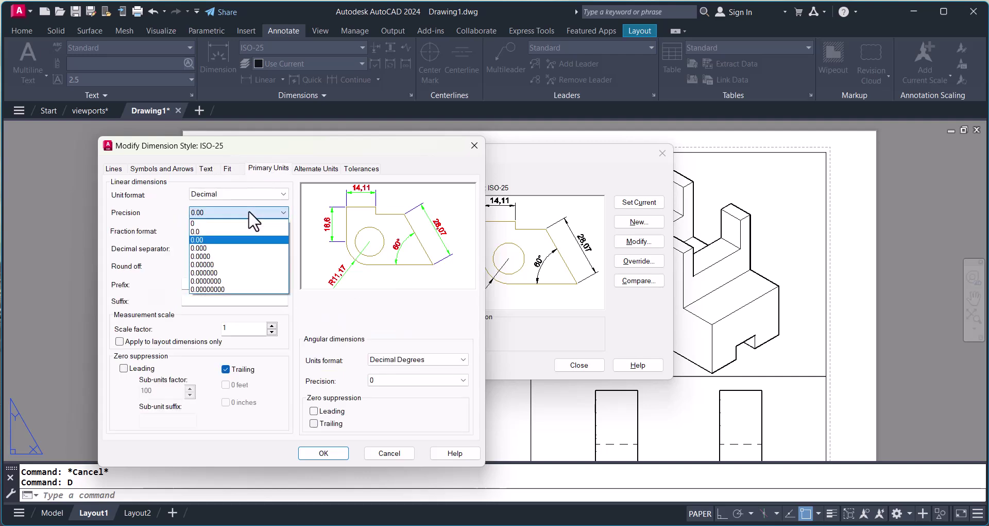
{"action": "left_click", "coordinate": [222, 224]}
{"action": "left_click", "coordinate": [258, 248]}
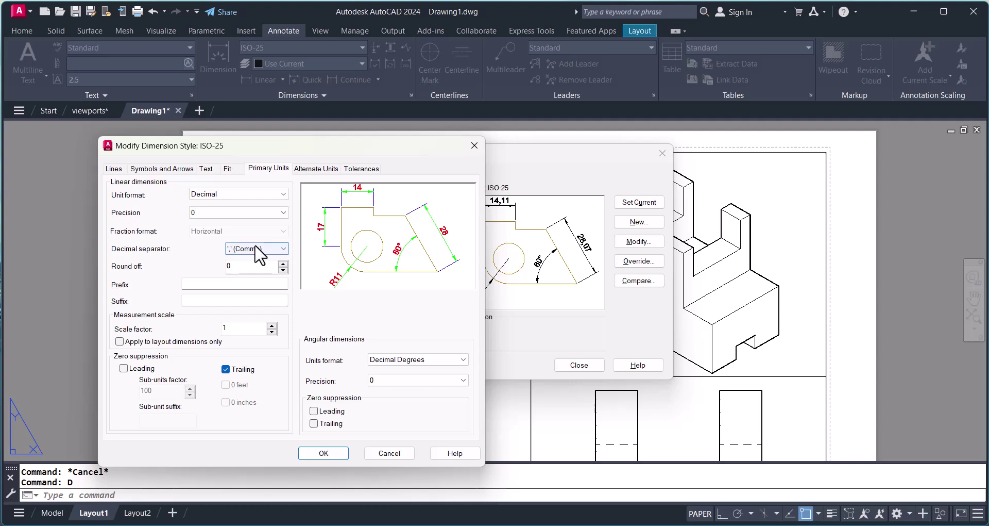
{"action": "left_click", "coordinate": [249, 259]}
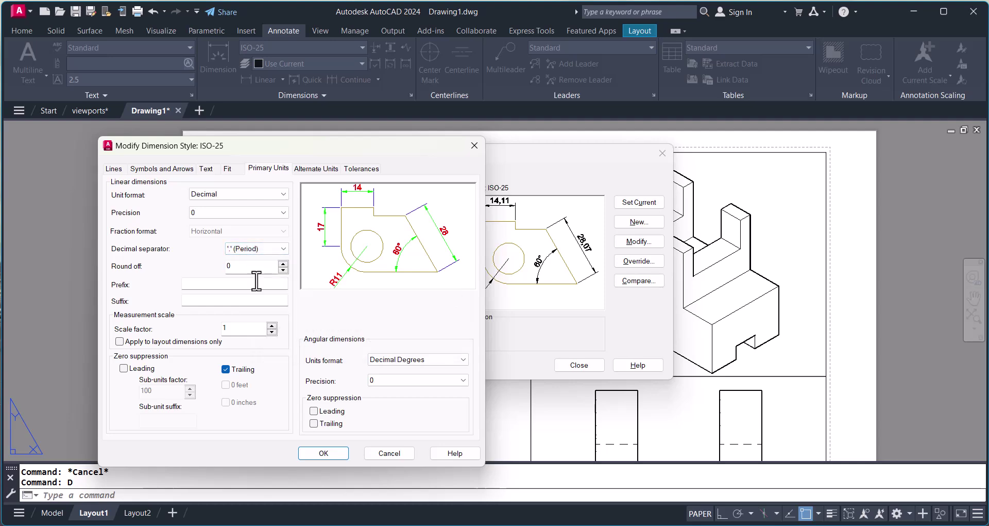
{"action": "left_click", "coordinate": [317, 453]}
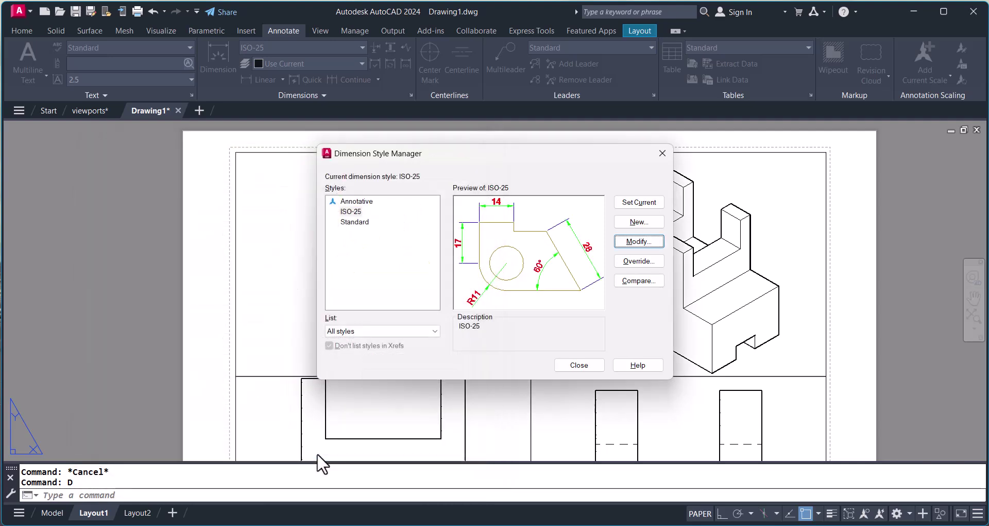
- Close the Dimension Style Manager and dimension the top view's left edge as 70
{"action": "left_click", "coordinate": [580, 365]}
{"action": "scroll", "coordinate": [876, 294], "scroll_direction": "down", "scroll_amount": 3}
{"action": "middle_click_drag", "start_coordinate": [876, 293], "coordinate": [707, 251]}
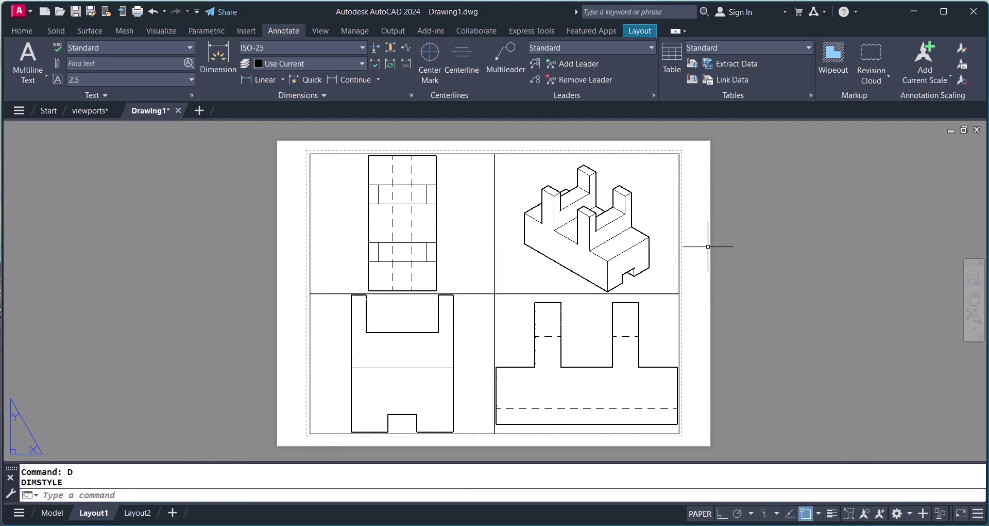
{"action": "left_click", "coordinate": [248, 79]}
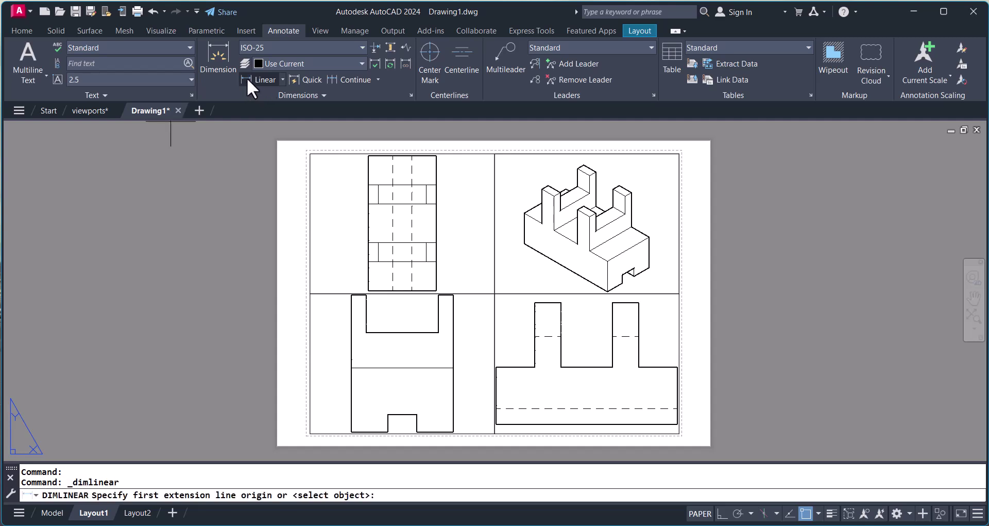
{"action": "left_click", "coordinate": [367, 156]}
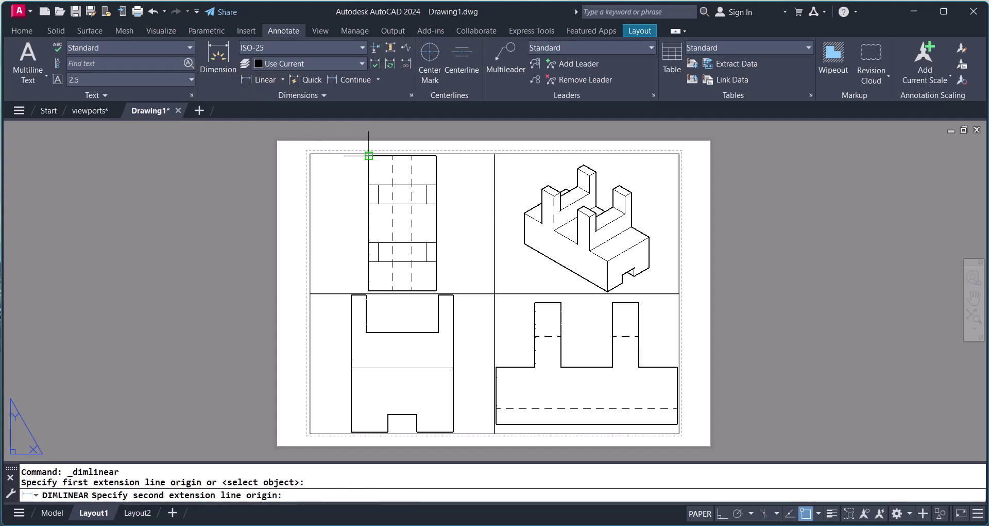
{"action": "left_click", "coordinate": [369, 291]}
{"action": "left_click", "coordinate": [348, 270]}
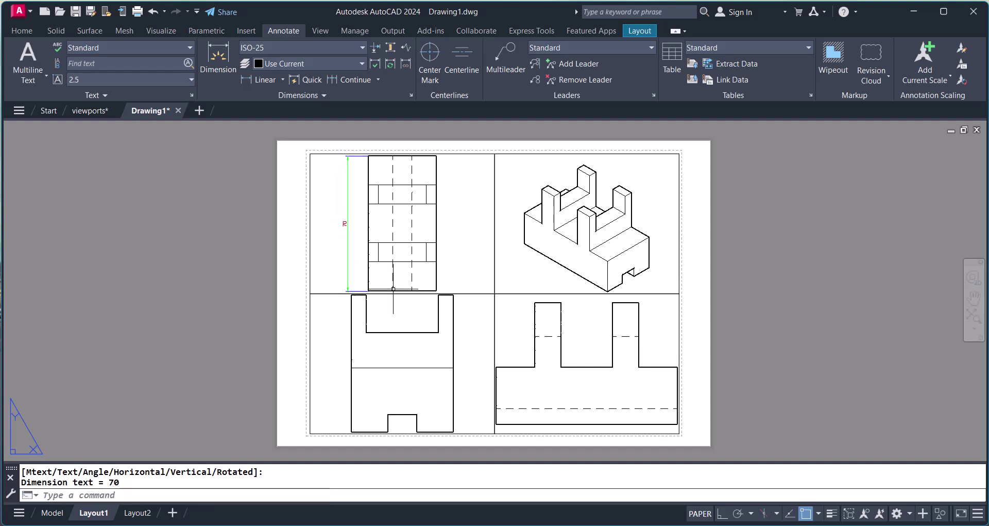
{"action": "scroll", "coordinate": [364, 220], "scroll_direction": "up", "scroll_amount": 3}
{"action": "scroll", "coordinate": [336, 199], "scroll_direction": "down", "scroll_amount": 3}
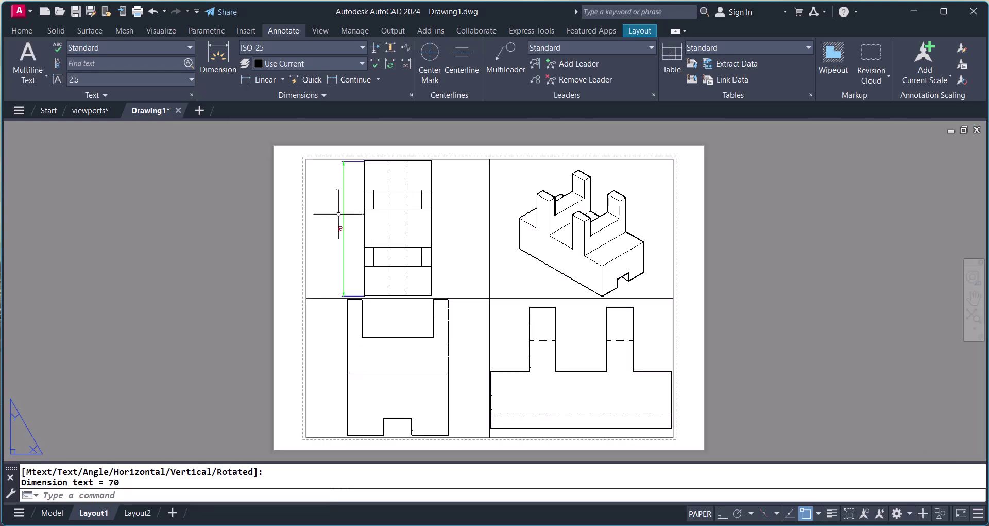
{"action": "key", "text": "Escape"}
- Add a test 10 linear dimension inside the top-left viewport
{"action": "double_click", "coordinate": [441, 253]}
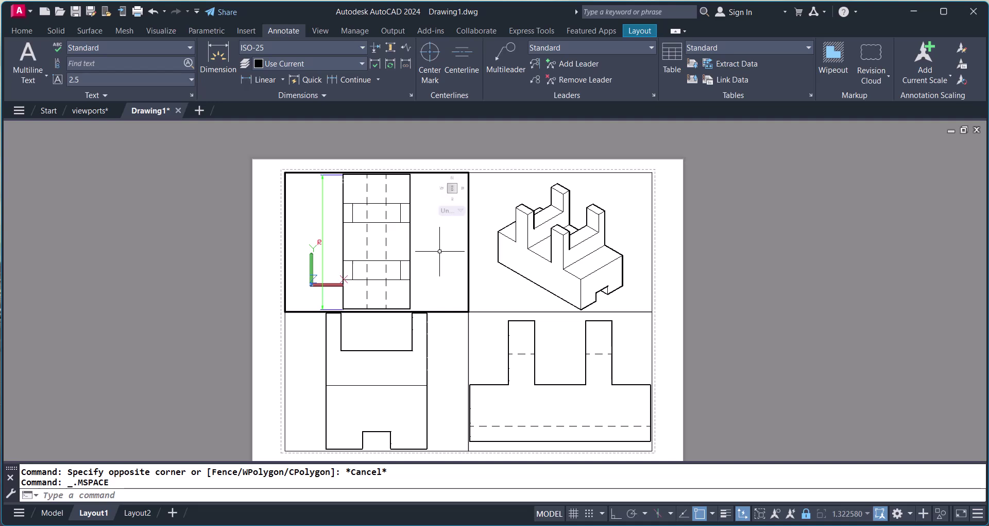
{"action": "key", "text": "Escape"}
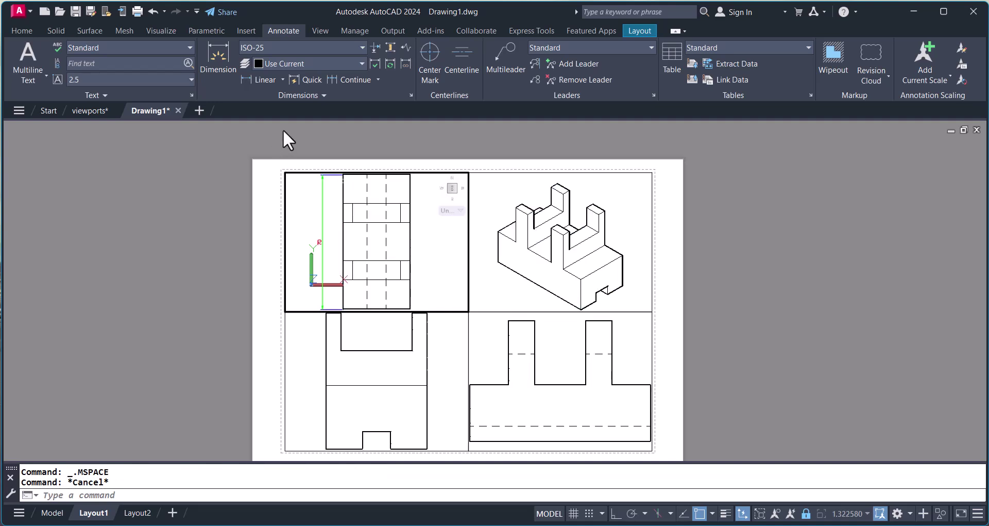
{"action": "left_click", "coordinate": [245, 80]}
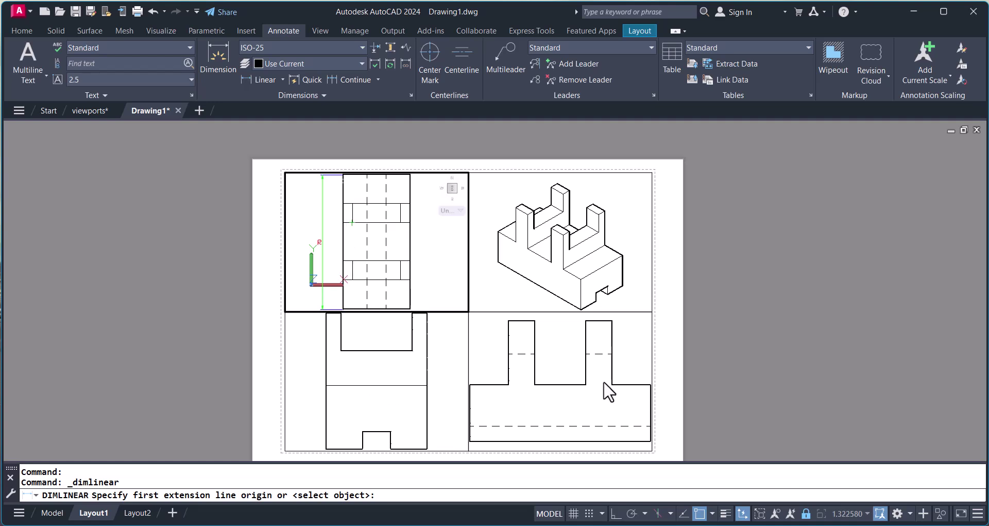
{"action": "left_click", "coordinate": [410, 280]}
{"action": "left_click", "coordinate": [410, 260]}
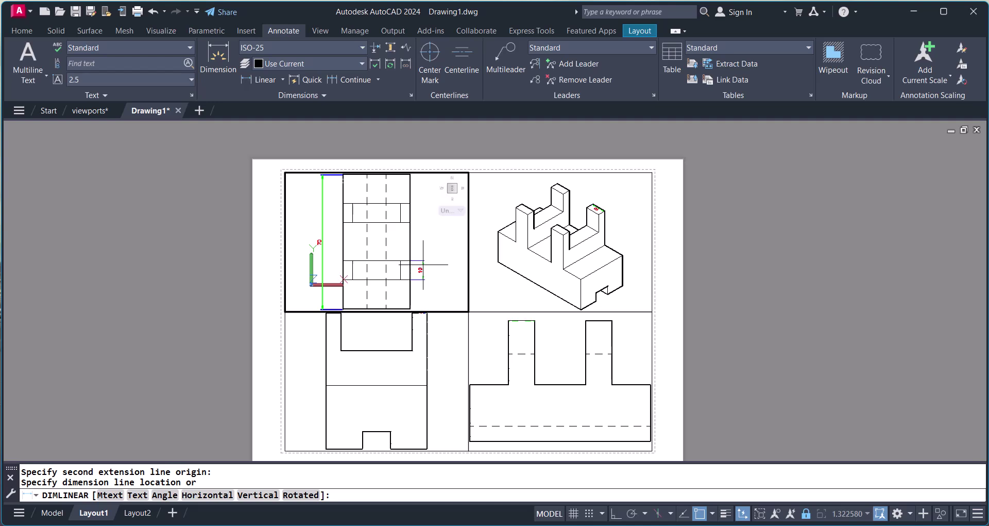
{"action": "left_click", "coordinate": [430, 270]}
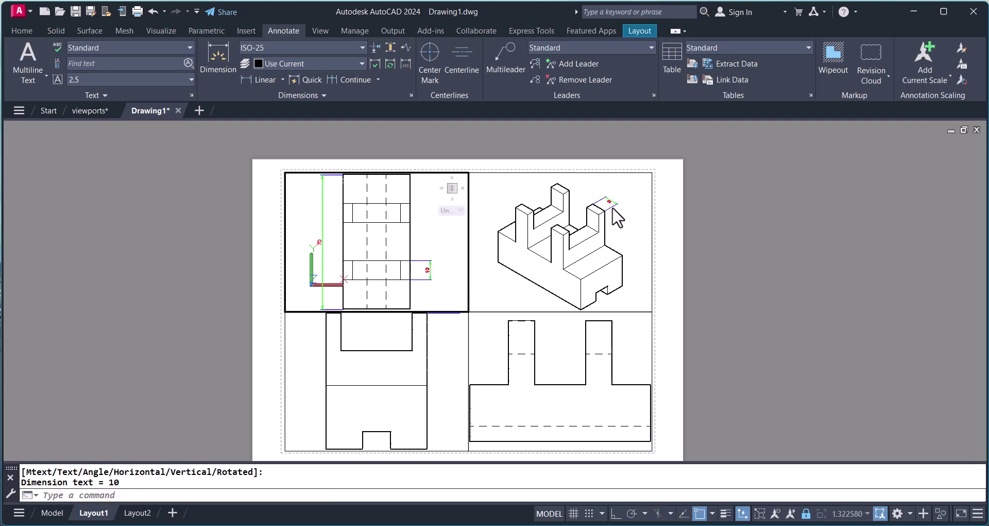
{"action": "key", "text": "Escape"}
{"action": "key", "text": "Escape"}
{"action": "key", "text": "Escape"}
- Erase the test 10 dimension with E and return to the layout sheet
{"action": "type", "text": "e"}
{"action": "key", "text": "Return"}
{"action": "left_click", "coordinate": [435, 282]}
{"action": "left_click", "coordinate": [426, 266]}
{"action": "key", "text": "Return"}
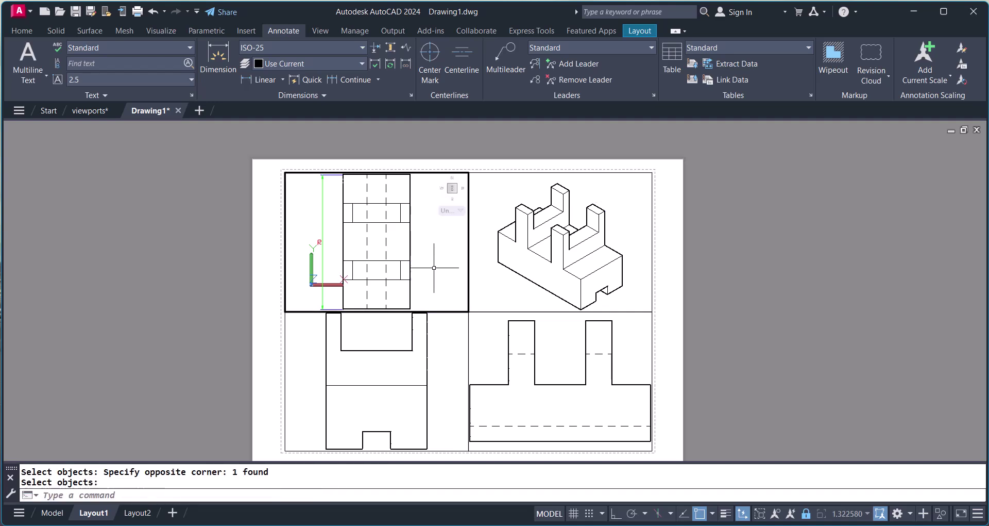
{"action": "double_click", "coordinate": [665, 335]}
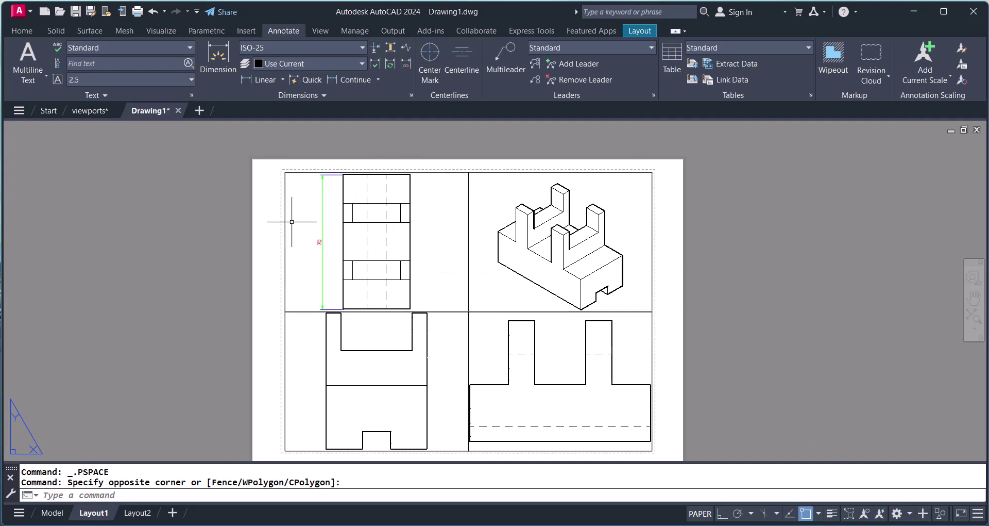
- Add vertical 15 and 10 dimensions along the top view's left edge beside the 70
{"action": "scroll", "coordinate": [292, 222], "scroll_direction": "up", "scroll_amount": 4}
{"action": "left_click", "coordinate": [260, 79]}
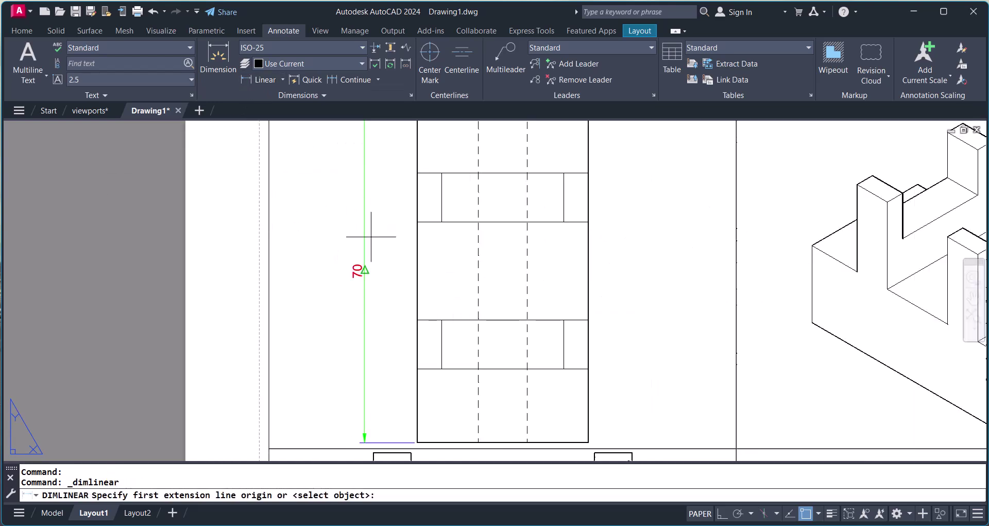
{"action": "scroll", "coordinate": [365, 237], "scroll_direction": "down", "scroll_amount": 1}
{"action": "scroll", "coordinate": [401, 366], "scroll_direction": "up", "scroll_amount": 1}
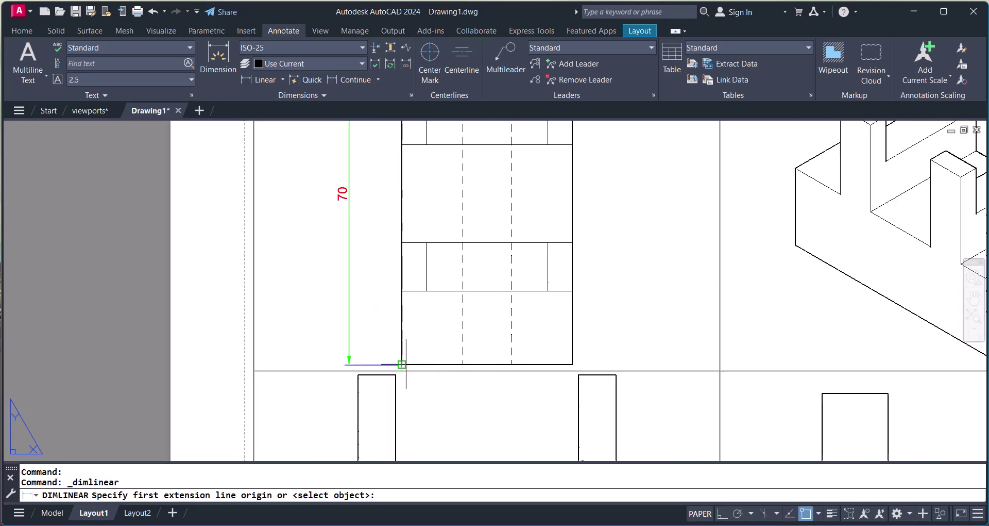
{"action": "left_click", "coordinate": [402, 363]}
{"action": "left_click", "coordinate": [401, 291]}
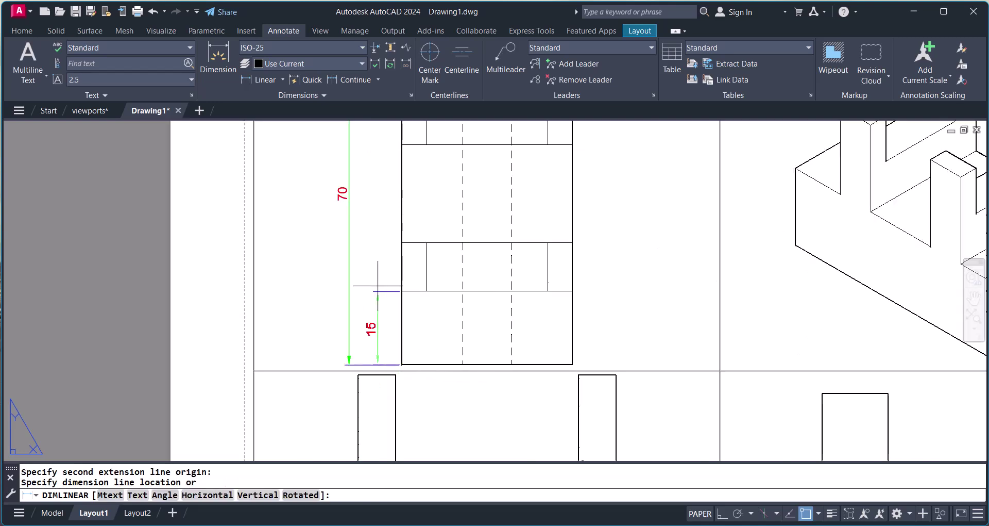
{"action": "left_click", "coordinate": [378, 285]}
{"action": "key", "text": "Return"}
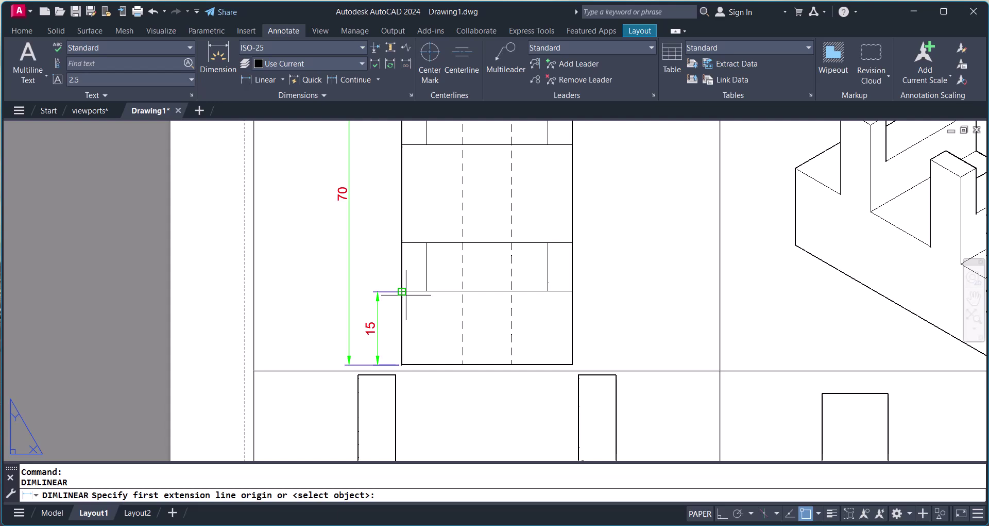
{"action": "left_click", "coordinate": [402, 291]}
{"action": "left_click", "coordinate": [401, 243]}
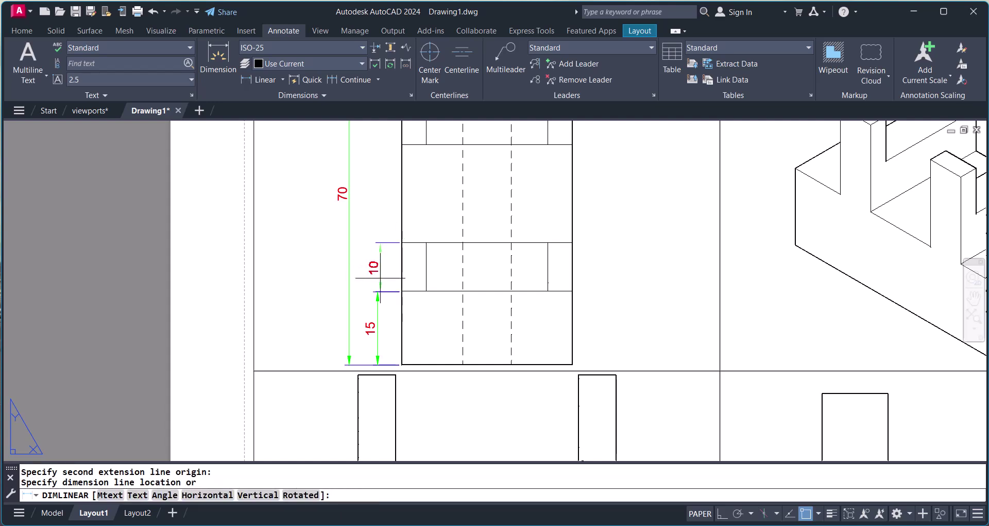
{"action": "left_click", "coordinate": [377, 286]}
- Add the 20 and top 10 vertical dimensions to complete the stacked chain
{"action": "key", "text": "Return"}
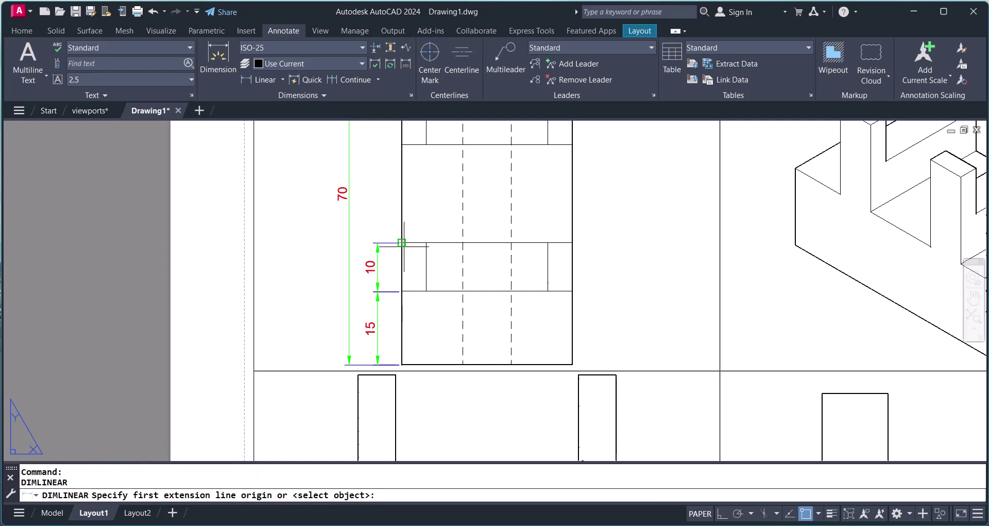
{"action": "left_click", "coordinate": [402, 242]}
{"action": "scroll", "coordinate": [403, 245], "scroll_direction": "down", "scroll_amount": 2}
{"action": "left_click", "coordinate": [401, 184]}
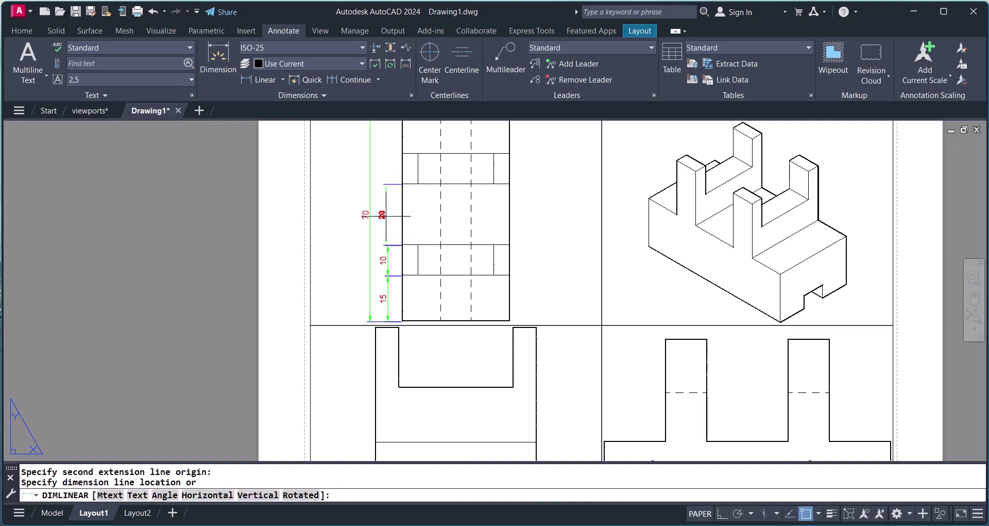
{"action": "scroll", "coordinate": [385, 219], "scroll_direction": "up", "scroll_amount": 1}
{"action": "left_click", "coordinate": [390, 244]}
{"action": "scroll", "coordinate": [392, 258], "scroll_direction": "down", "scroll_amount": 3}
{"action": "scroll", "coordinate": [401, 243], "scroll_direction": "up", "scroll_amount": 3}
{"action": "key", "text": "Return"}
{"action": "left_click", "coordinate": [387, 210]}
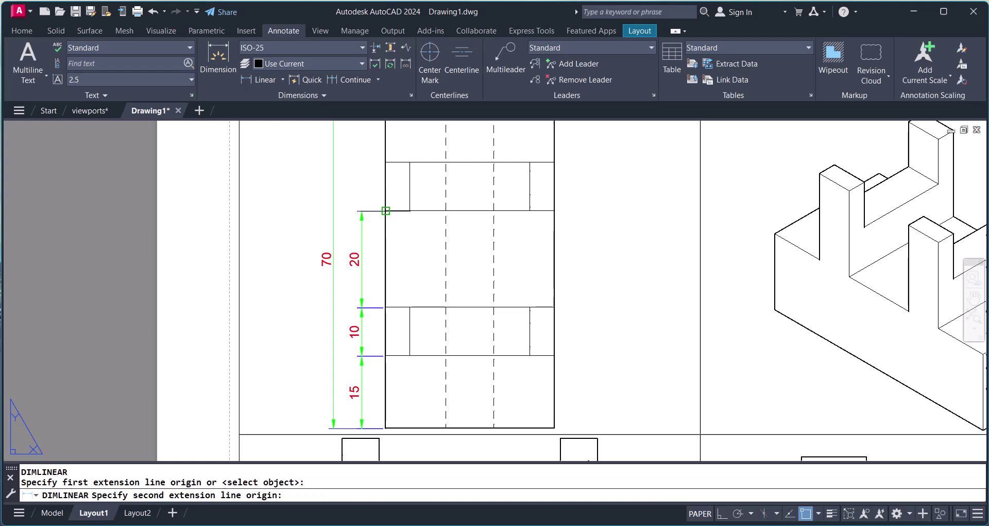
{"action": "left_click", "coordinate": [387, 162]}
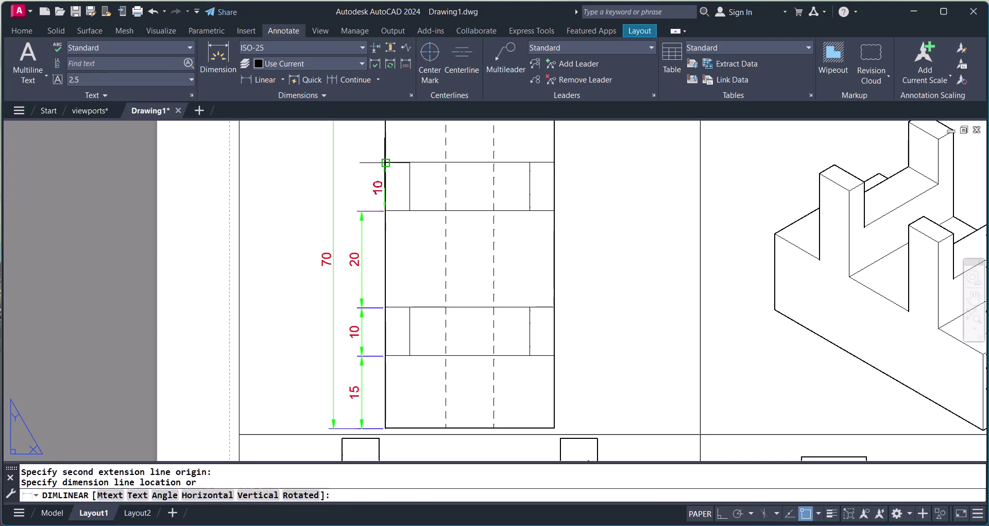
{"action": "left_click", "coordinate": [362, 210]}
{"action": "scroll", "coordinate": [382, 247], "scroll_direction": "down", "scroll_amount": 2}
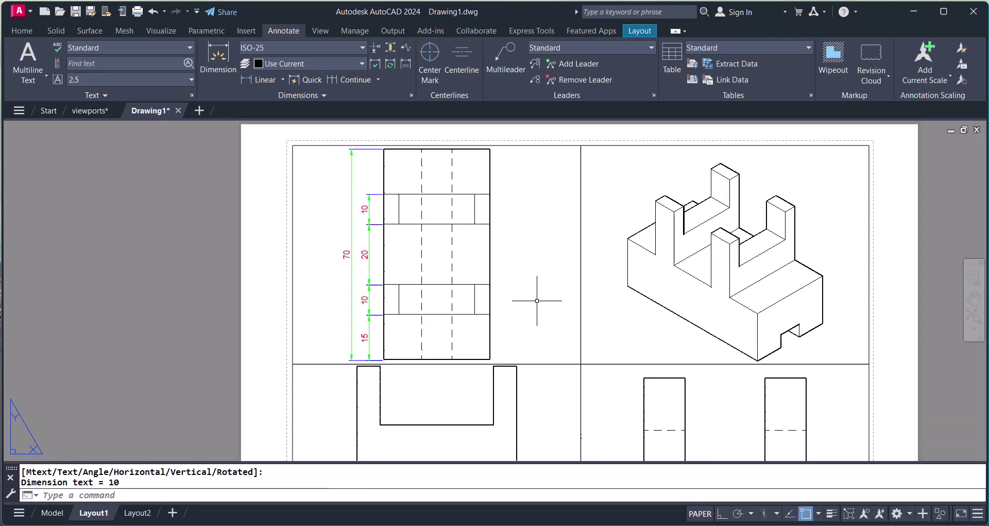
{"action": "scroll", "coordinate": [548, 294], "scroll_direction": "down", "scroll_amount": 4}
{"action": "scroll", "coordinate": [547, 422], "scroll_direction": "up", "scroll_amount": 2}
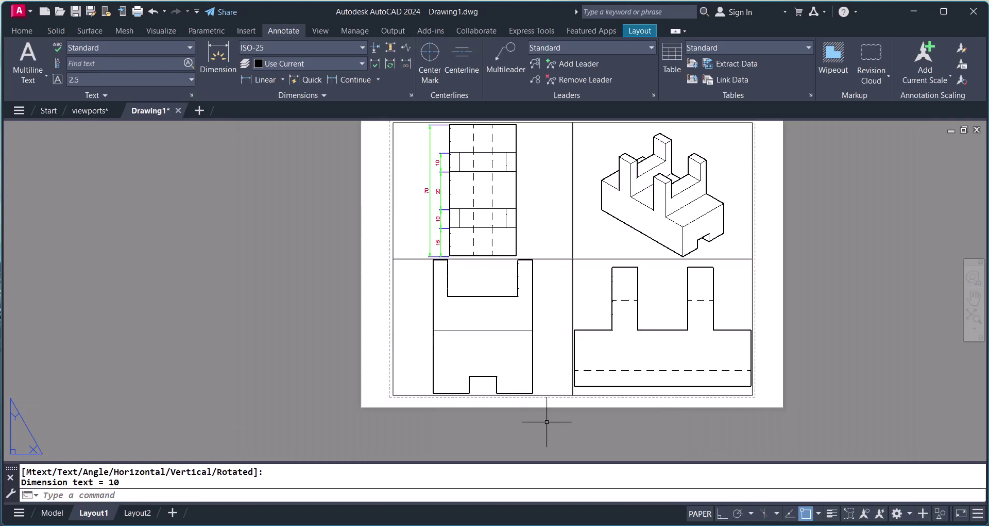
- Dimension the top of the front view: 5 left wall, 25 slot, 5 right wall
{"action": "key", "text": "Return"}
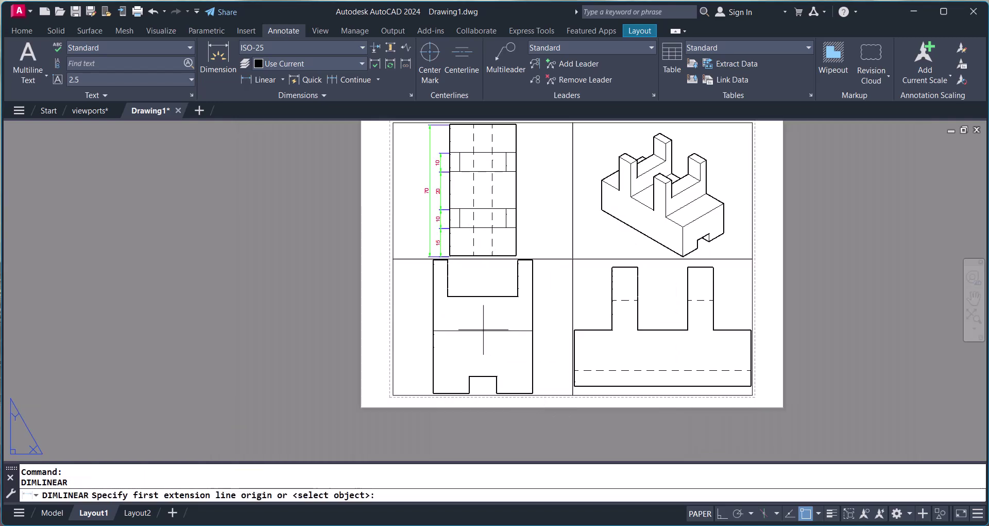
{"action": "left_click", "coordinate": [433, 295]}
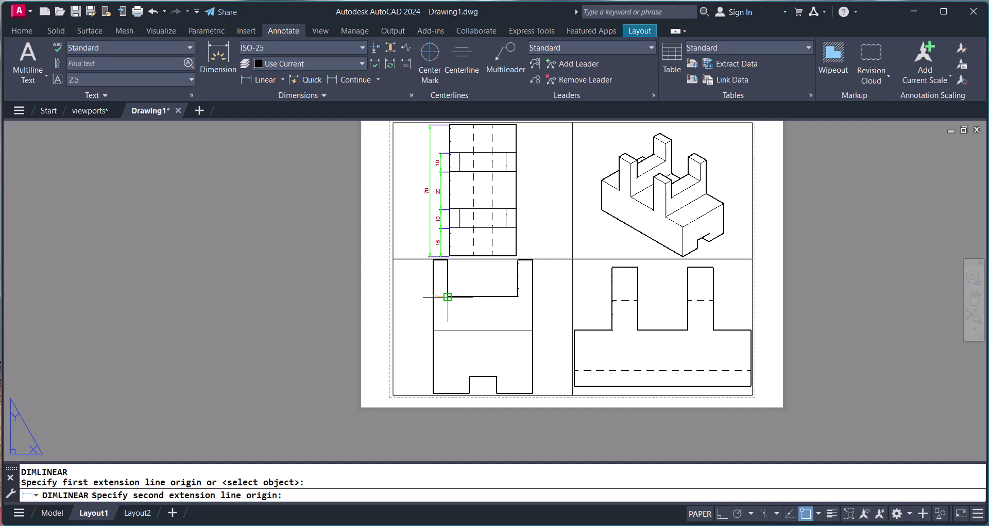
{"action": "left_click", "coordinate": [448, 297]}
{"action": "left_click", "coordinate": [442, 313]}
{"action": "scroll", "coordinate": [471, 309], "scroll_direction": "up", "scroll_amount": 2}
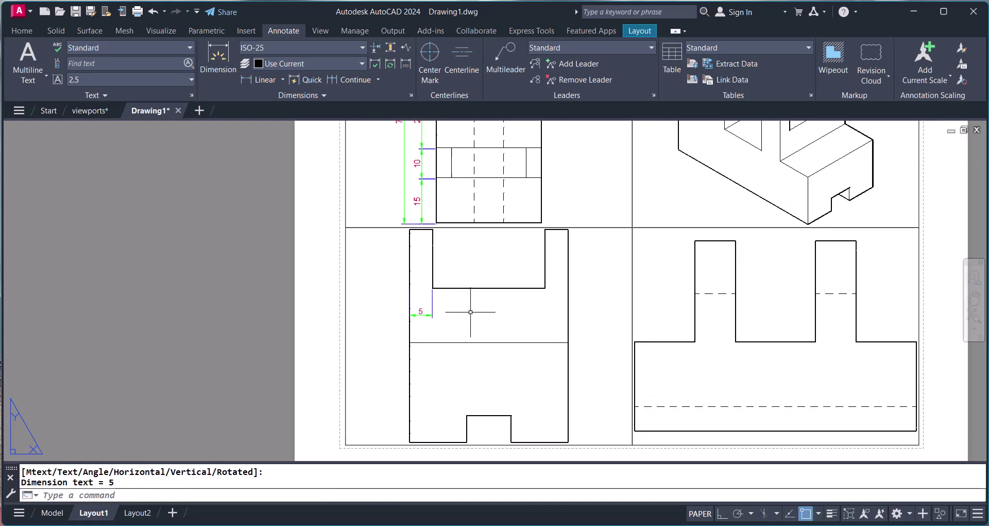
{"action": "key", "text": "Return"}
{"action": "left_click", "coordinate": [432, 288]}
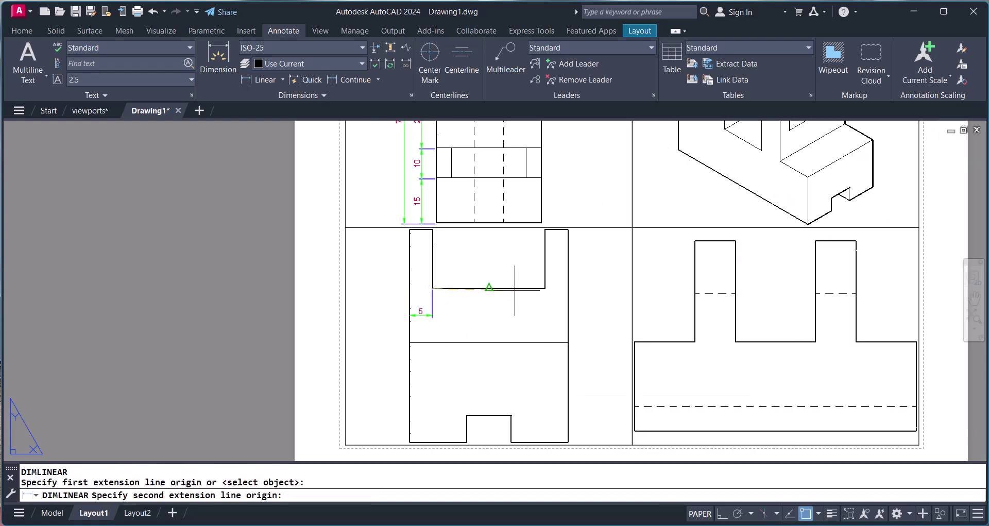
{"action": "left_click", "coordinate": [545, 289]}
{"action": "scroll", "coordinate": [436, 312], "scroll_direction": "up", "scroll_amount": 4}
{"action": "left_click", "coordinate": [415, 311]}
{"action": "scroll", "coordinate": [509, 308], "scroll_direction": "down", "scroll_amount": 4}
{"action": "left_click", "coordinate": [526, 287]}
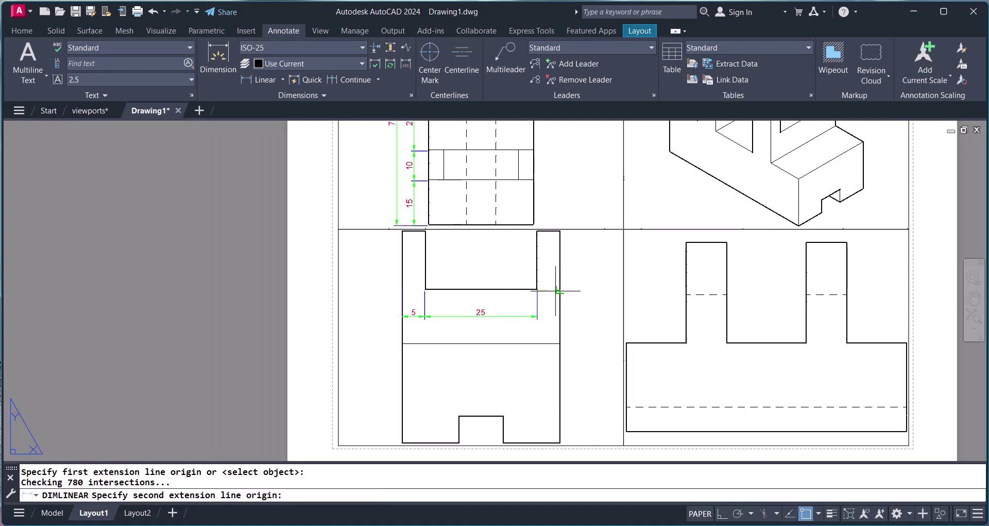
{"action": "left_click", "coordinate": [558, 290]}
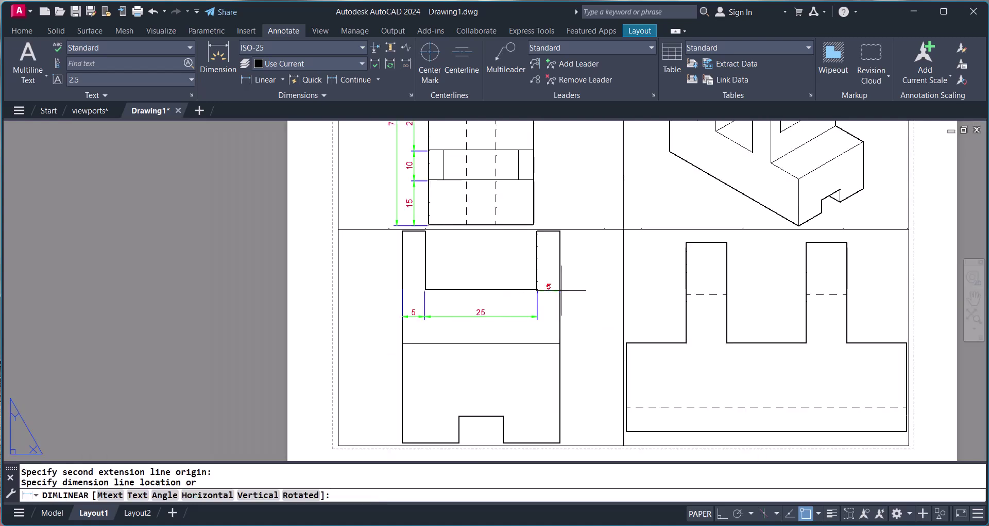
{"action": "scroll", "coordinate": [538, 318], "scroll_direction": "up", "scroll_amount": 4}
{"action": "left_click", "coordinate": [529, 316]}
{"action": "scroll", "coordinate": [524, 306], "scroll_direction": "down", "scroll_amount": 4}
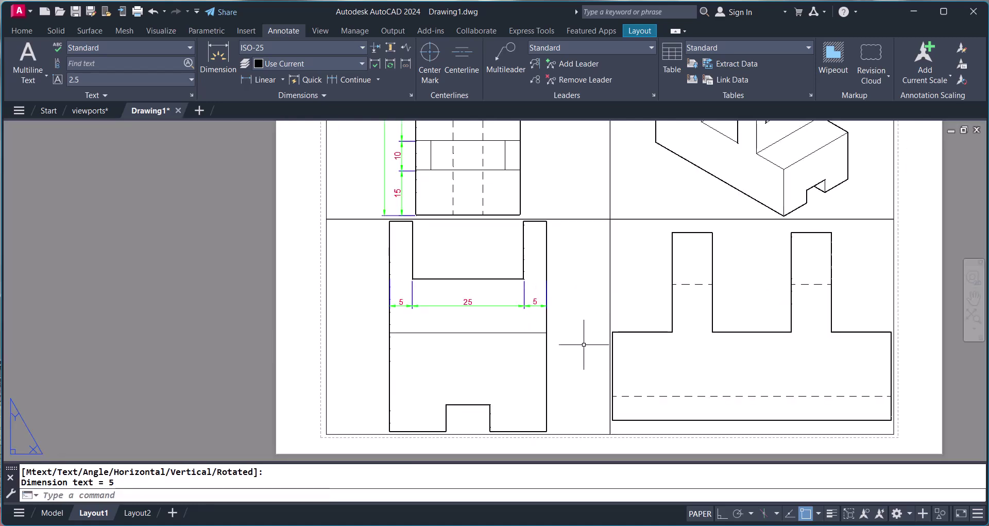
- Add the 13 dimension above the base and a notch-width dimension
{"action": "key", "text": "Return"}
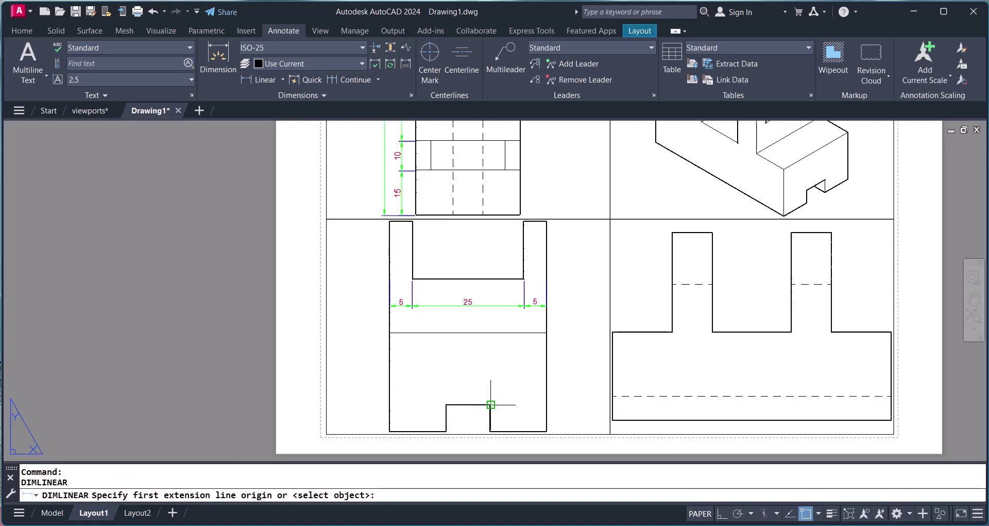
{"action": "left_click", "coordinate": [547, 431]}
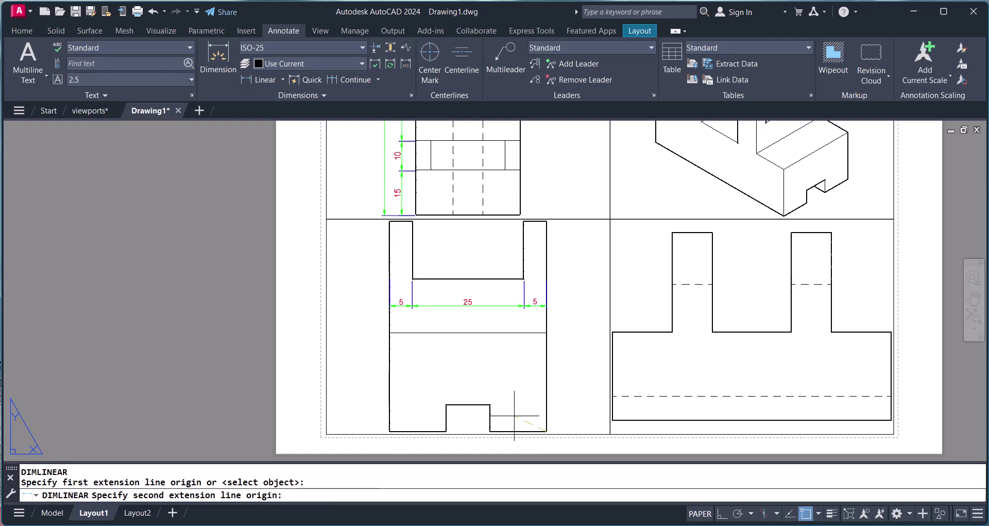
{"action": "left_click", "coordinate": [491, 405]}
{"action": "left_click", "coordinate": [509, 387]}
{"action": "key", "text": "Return"}
{"action": "left_click", "coordinate": [490, 404]}
{"action": "left_click", "coordinate": [447, 405]}
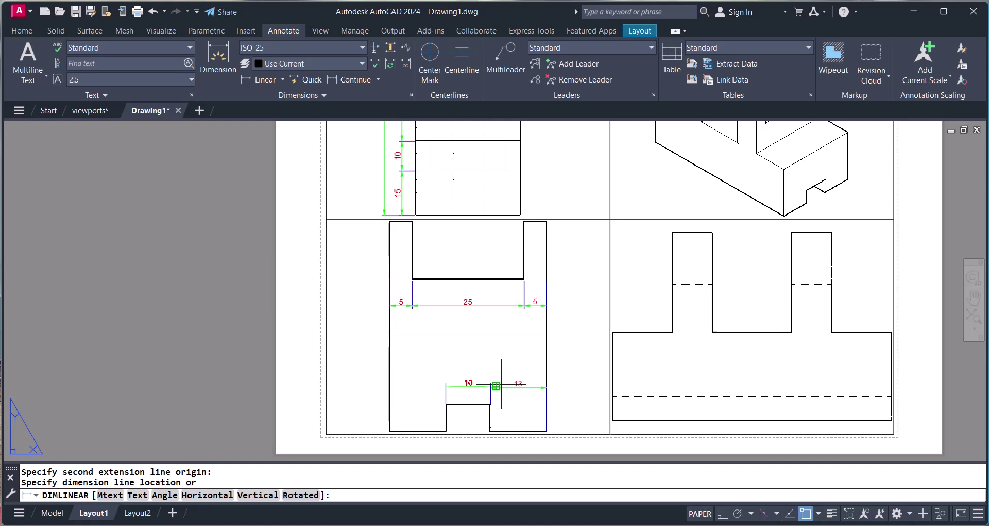
{"action": "left_click", "coordinate": [483, 390]}
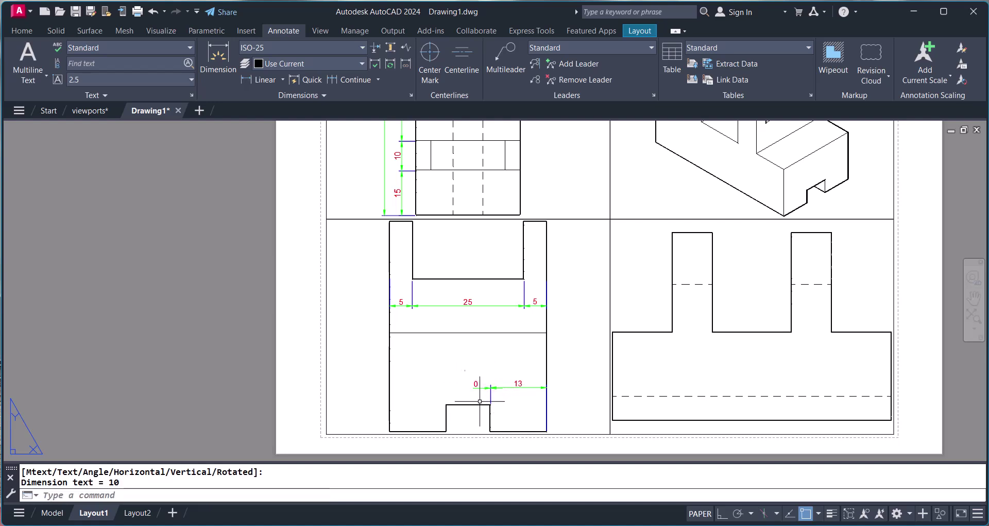
- Erase the wrong 0 dimension with the E command
{"action": "scroll", "coordinate": [480, 401], "scroll_direction": "up", "scroll_amount": 5}
{"action": "key", "text": "Escape"}
{"action": "key", "text": "Escape"}
{"action": "type", "text": "e"}
{"action": "key", "text": "Return"}
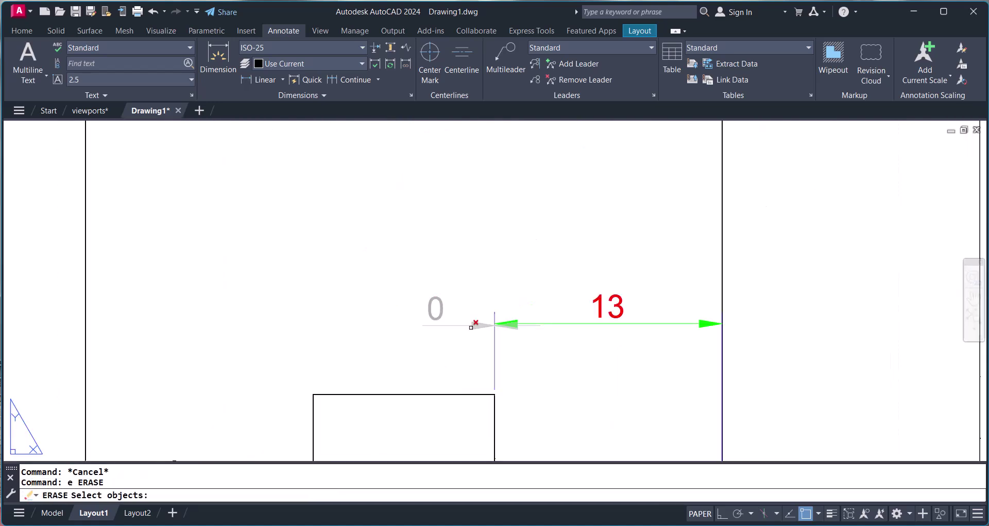
{"action": "left_click", "coordinate": [471, 327]}
{"action": "key", "text": "Return"}
{"action": "scroll", "coordinate": [441, 327], "scroll_direction": "down", "scroll_amount": 5}
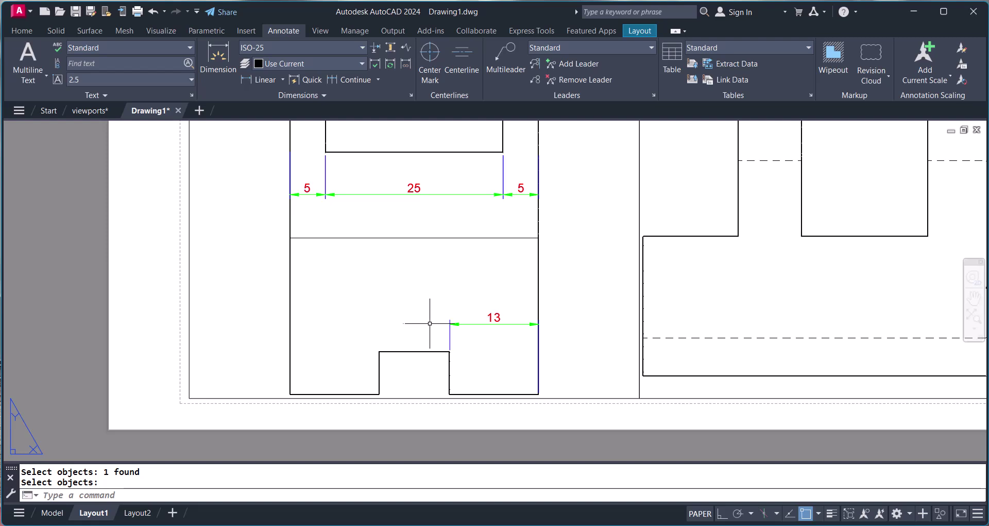
- Place a 10 dimension above the notch, then erase it as misplaced
{"action": "left_click", "coordinate": [257, 80]}
{"action": "left_click", "coordinate": [449, 351]}
{"action": "left_click", "coordinate": [380, 351]}
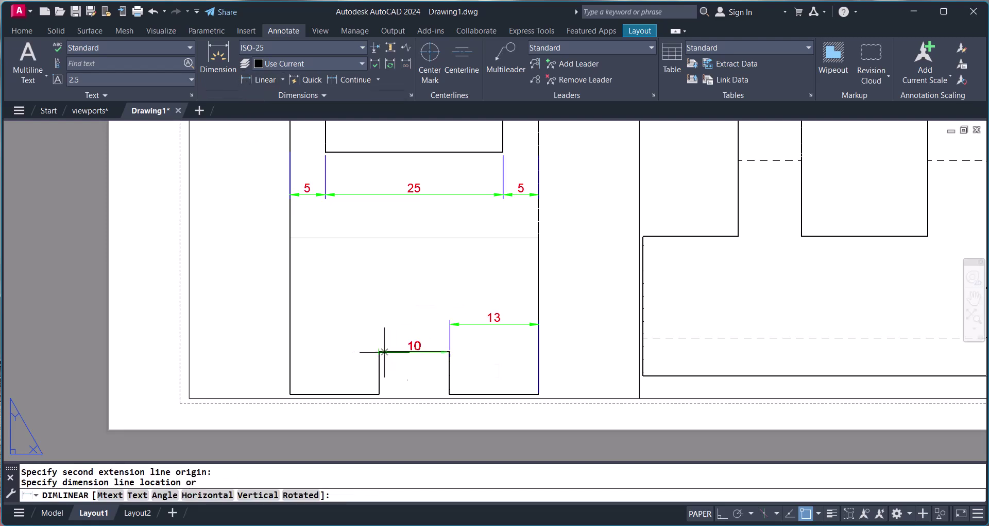
{"action": "left_click", "coordinate": [449, 324]}
{"action": "key", "text": "Escape"}
{"action": "type", "text": "e"}
{"action": "key", "text": "Return"}
{"action": "left_click", "coordinate": [412, 332]}
{"action": "left_click", "coordinate": [367, 316]}
{"action": "key", "text": "Return"}
{"action": "key", "text": "Escape"}
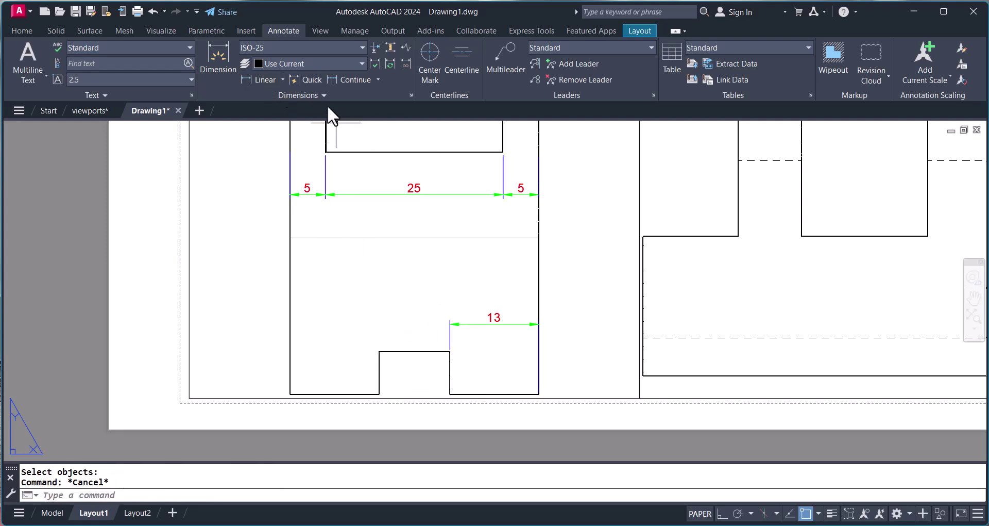
- Add the vertical 6 beside the notch and a 10 dimension level with the 13
{"action": "left_click", "coordinate": [264, 79]}
{"action": "left_click", "coordinate": [379, 351]}
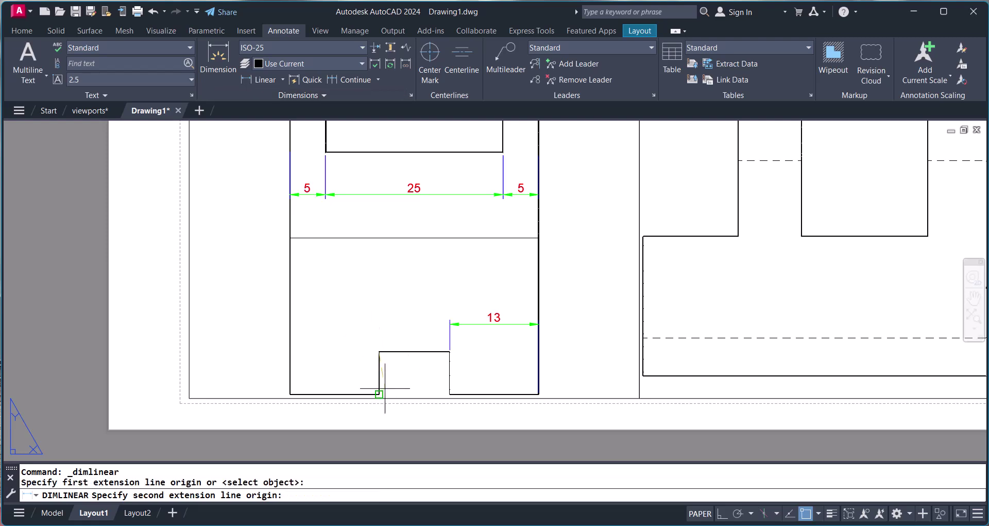
{"action": "left_click", "coordinate": [379, 394]}
{"action": "left_click", "coordinate": [354, 378]}
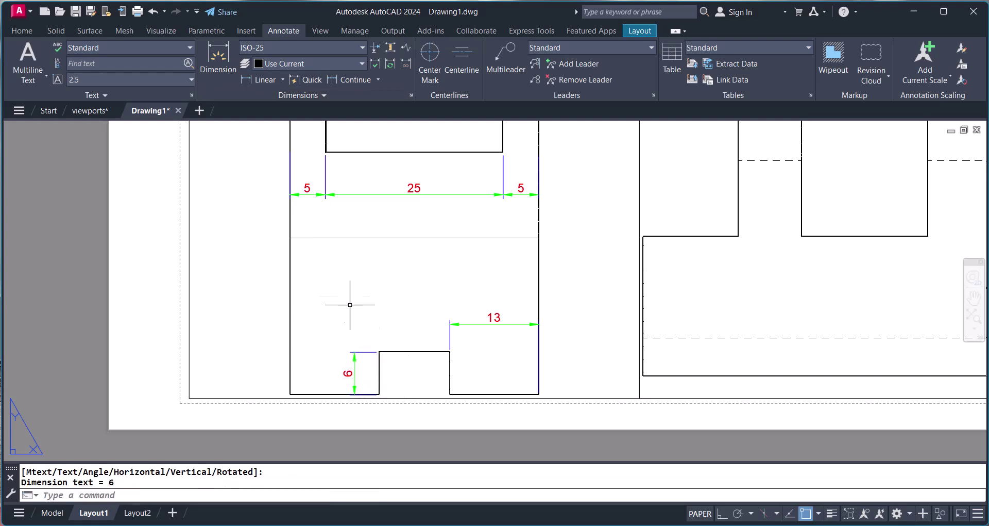
{"action": "scroll", "coordinate": [448, 353], "scroll_direction": "down", "scroll_amount": 4}
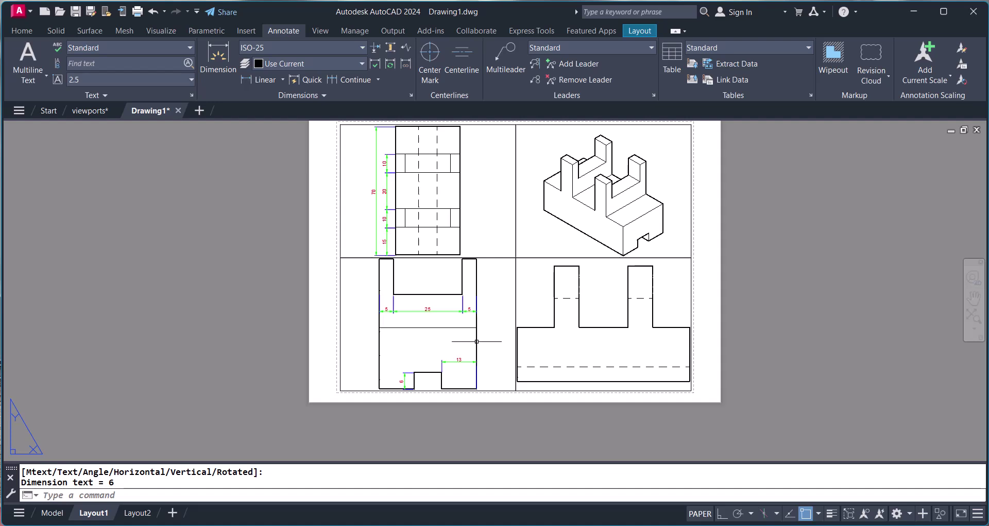
{"action": "scroll", "coordinate": [421, 366], "scroll_direction": "up", "scroll_amount": 4}
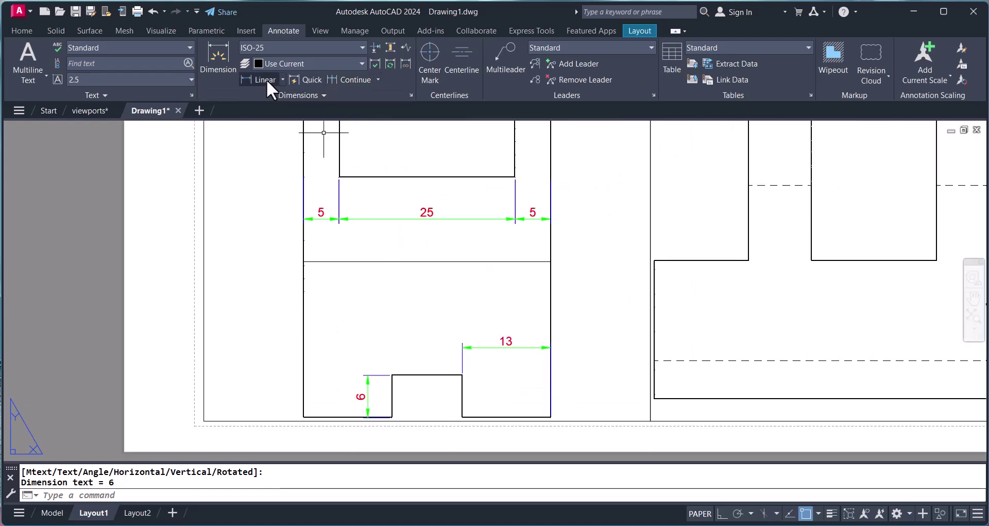
{"action": "scroll", "coordinate": [398, 399], "scroll_direction": "up", "scroll_amount": 2}
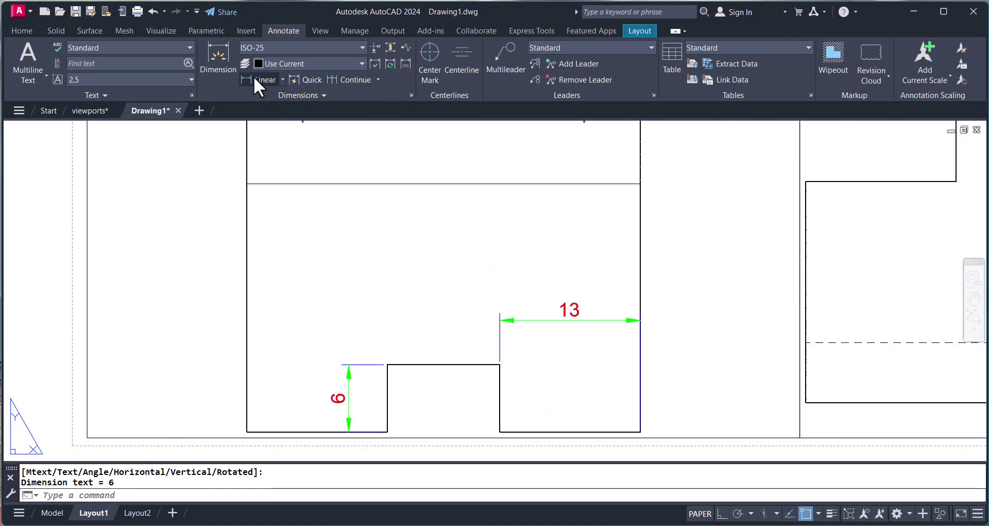
{"action": "left_click", "coordinate": [254, 78]}
{"action": "left_click", "coordinate": [386, 365]}
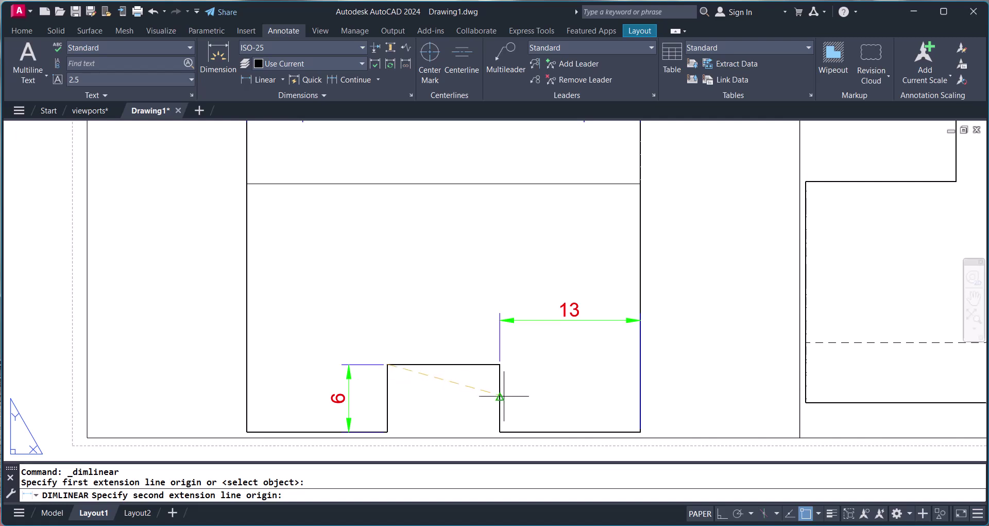
{"action": "left_click", "coordinate": [500, 365]}
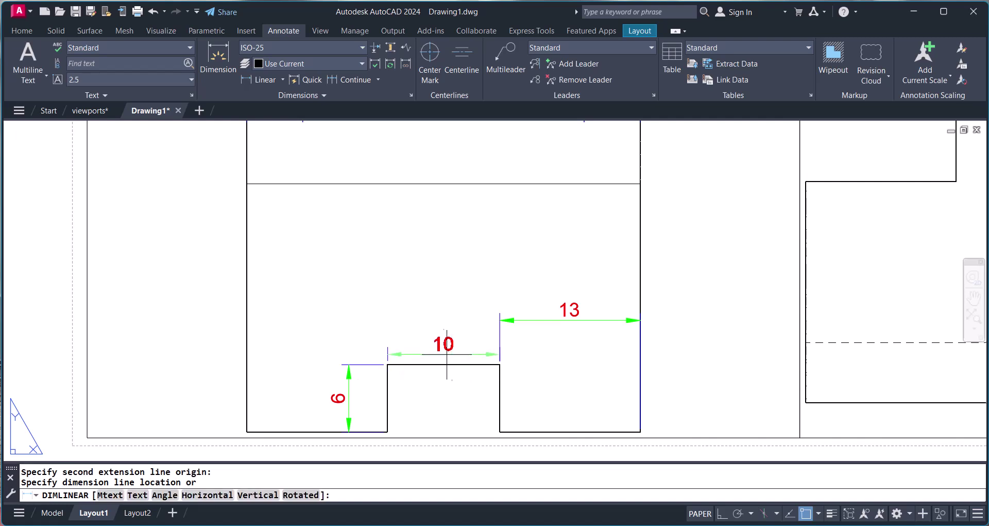
{"action": "left_click", "coordinate": [379, 320]}
{"action": "scroll", "coordinate": [262, 301], "scroll_direction": "down", "scroll_amount": 4}
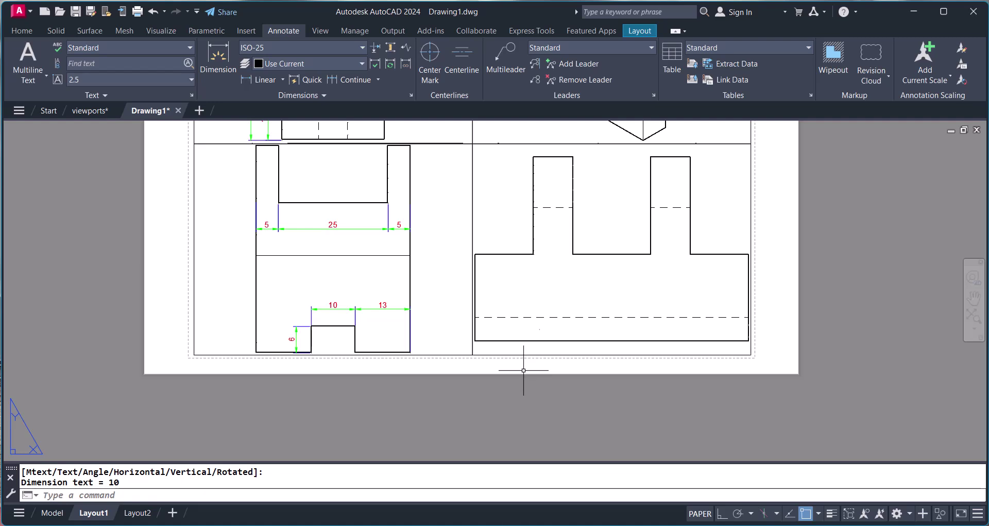
{"action": "scroll", "coordinate": [534, 356], "scroll_direction": "down", "scroll_amount": 2}
{"action": "scroll", "coordinate": [561, 346], "scroll_direction": "up", "scroll_amount": 2}
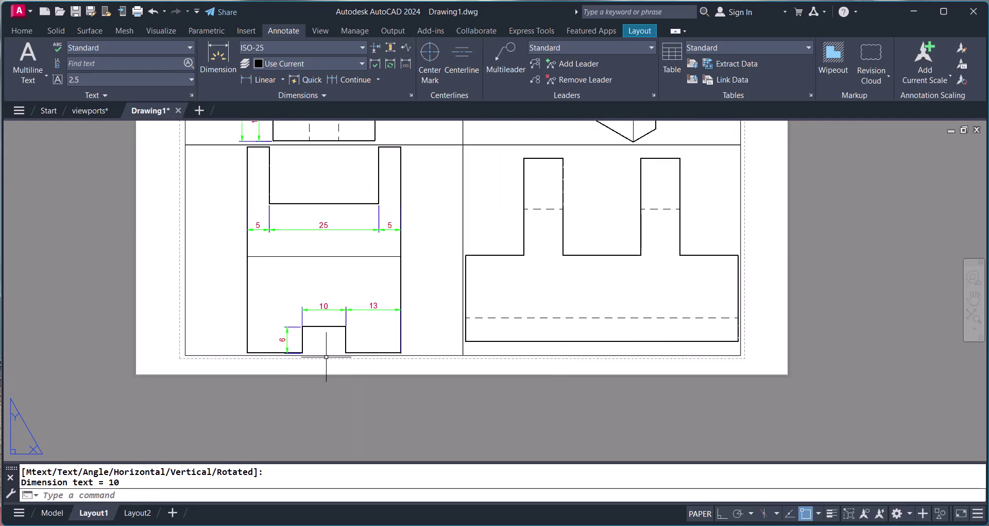
{"action": "scroll", "coordinate": [605, 368], "scroll_direction": "down", "scroll_amount": 2}
- Dimension the right view's base in one row: 15, 10, 20 and 10
{"action": "left_click", "coordinate": [255, 77]}
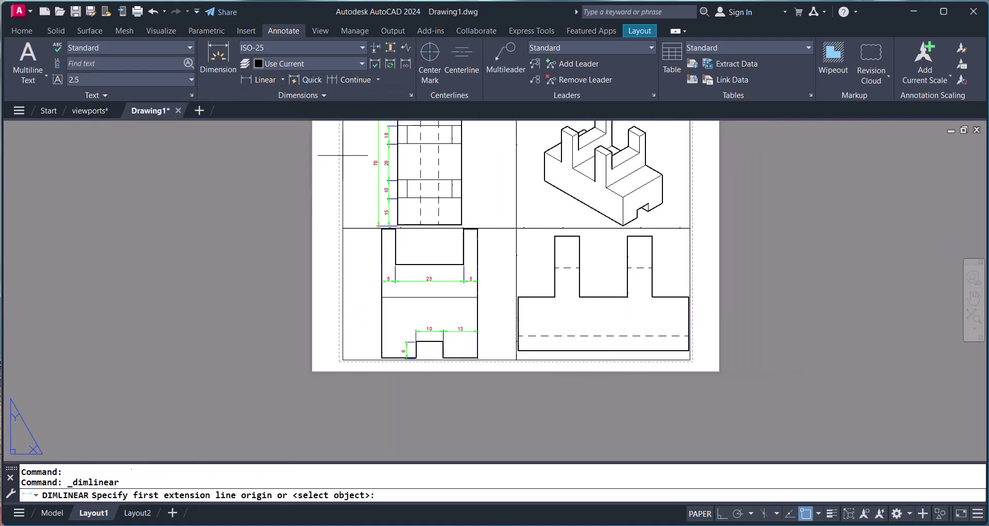
{"action": "left_click", "coordinate": [518, 296]}
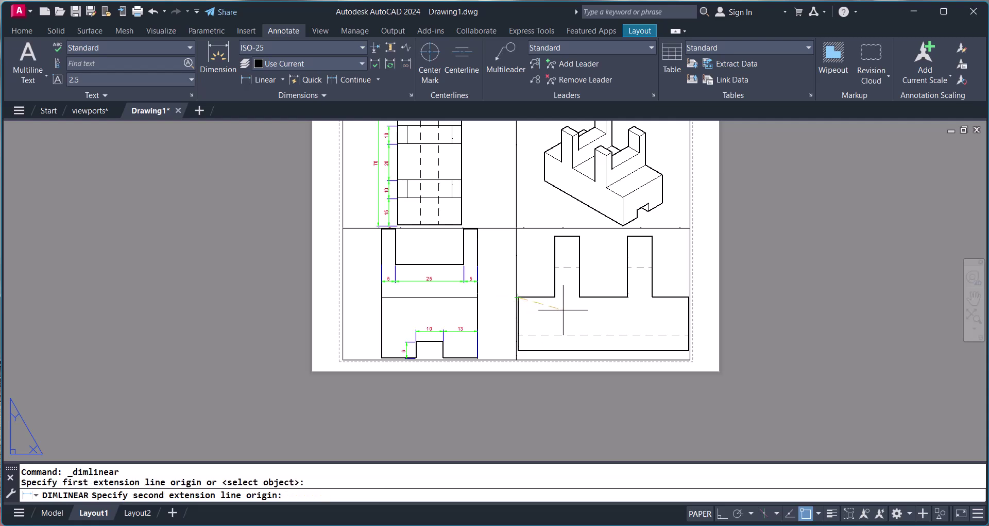
{"action": "left_click", "coordinate": [554, 297]}
{"action": "left_click", "coordinate": [564, 317]}
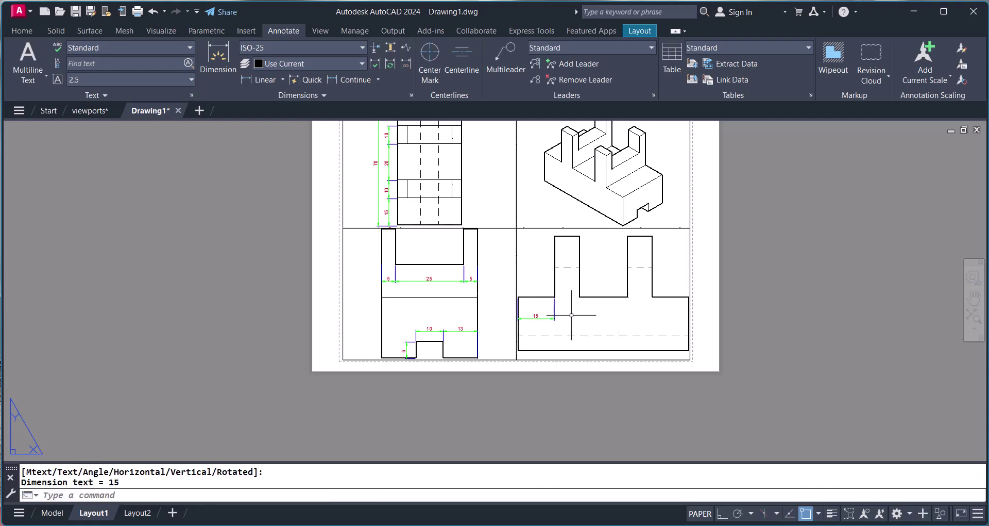
{"action": "scroll", "coordinate": [570, 312], "scroll_direction": "up", "scroll_amount": 4}
{"action": "key", "text": "Return"}
{"action": "left_click", "coordinate": [527, 271]}
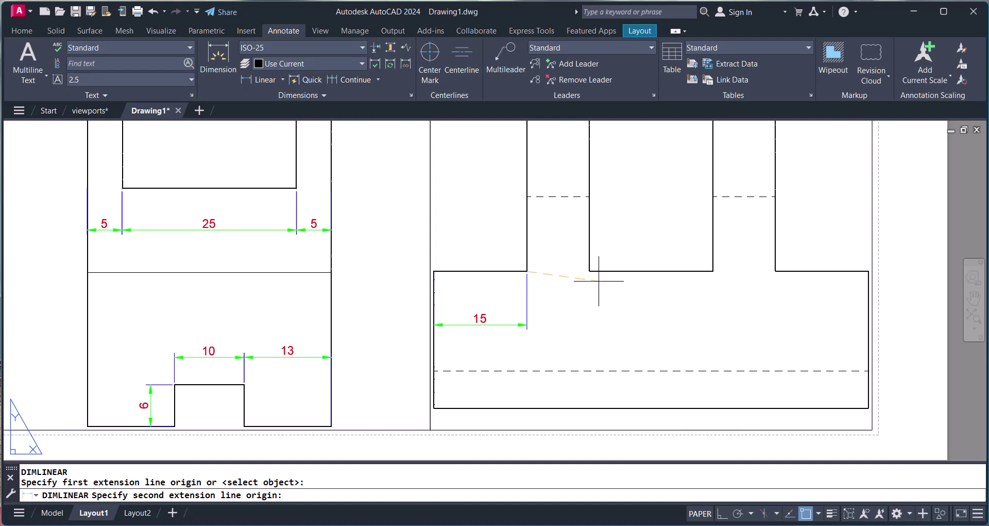
{"action": "left_click", "coordinate": [589, 271]}
{"action": "left_click", "coordinate": [536, 325]}
{"action": "key", "text": "Return"}
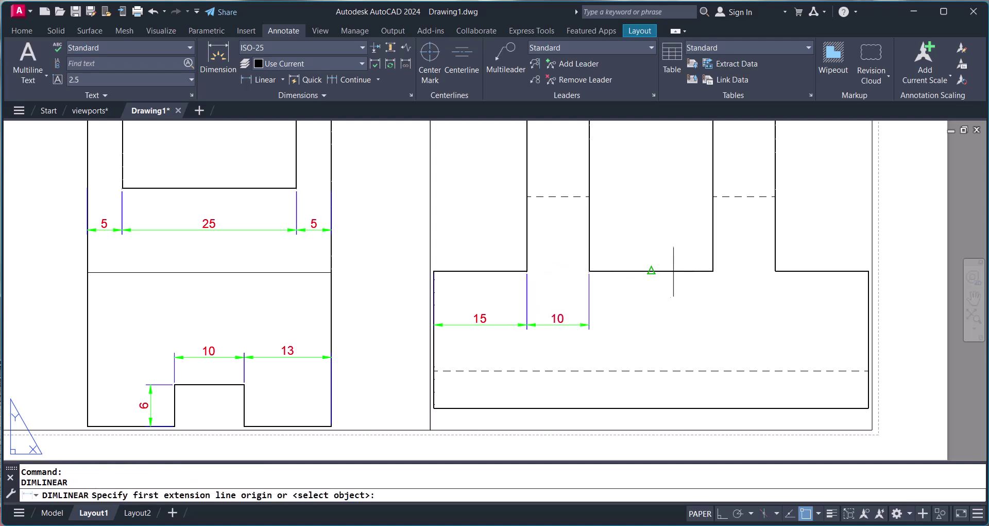
{"action": "left_click", "coordinate": [589, 271]}
{"action": "left_click", "coordinate": [713, 271]}
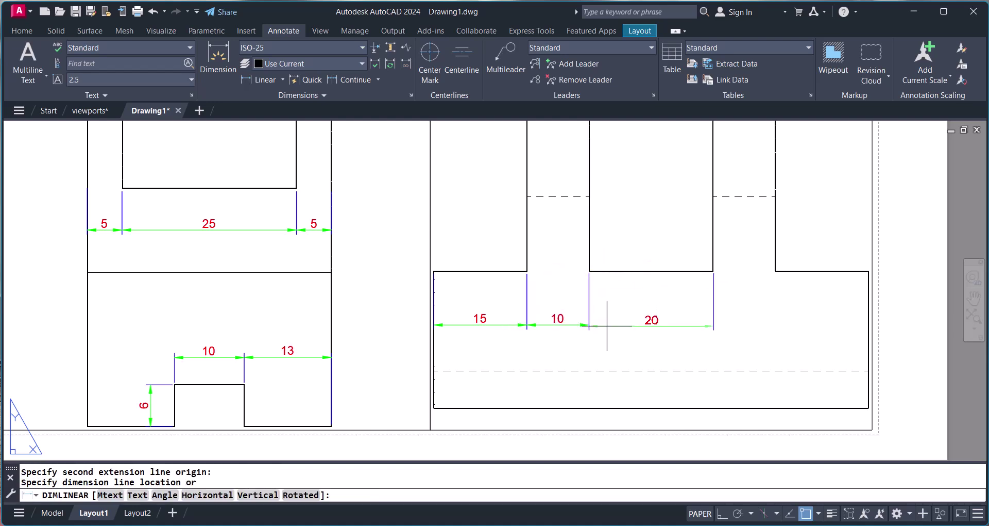
{"action": "left_click", "coordinate": [594, 324]}
{"action": "key", "text": "Return"}
{"action": "left_click", "coordinate": [775, 271]}
{"action": "left_click", "coordinate": [775, 271]}
{"action": "left_click", "coordinate": [719, 325]}
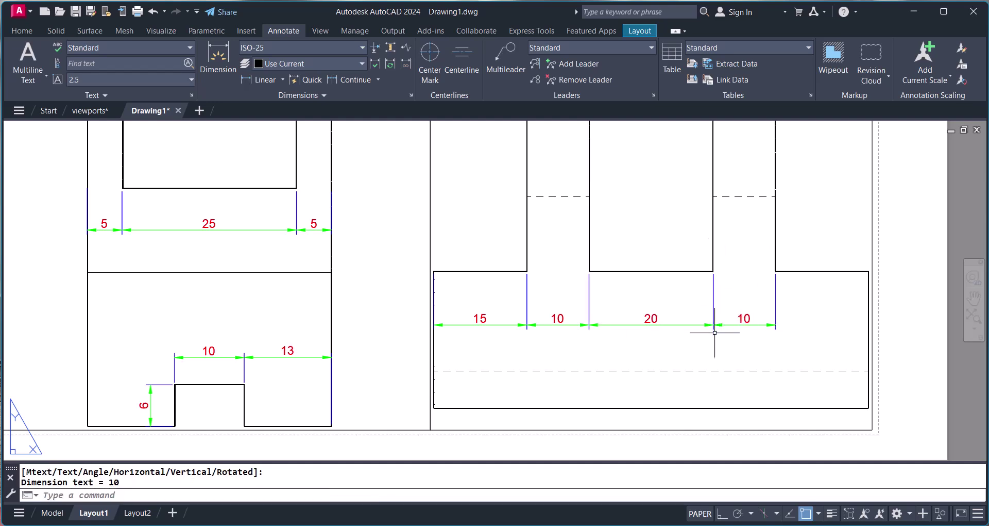
{"action": "scroll", "coordinate": [812, 328], "scroll_direction": "down", "scroll_amount": 2}
- Add the vertical 25 dimension on the right and the vertical 6 at the left
{"action": "key", "text": "Return"}
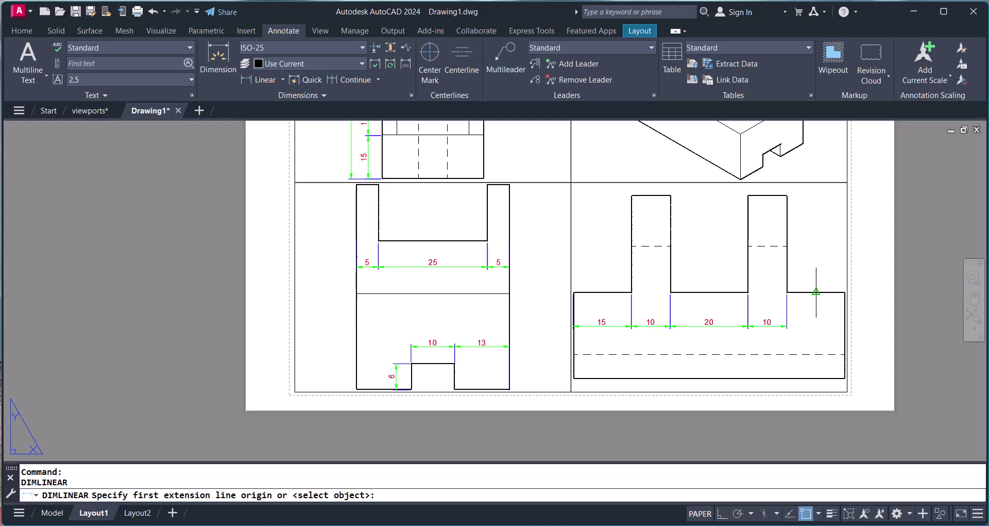
{"action": "left_click", "coordinate": [835, 294]}
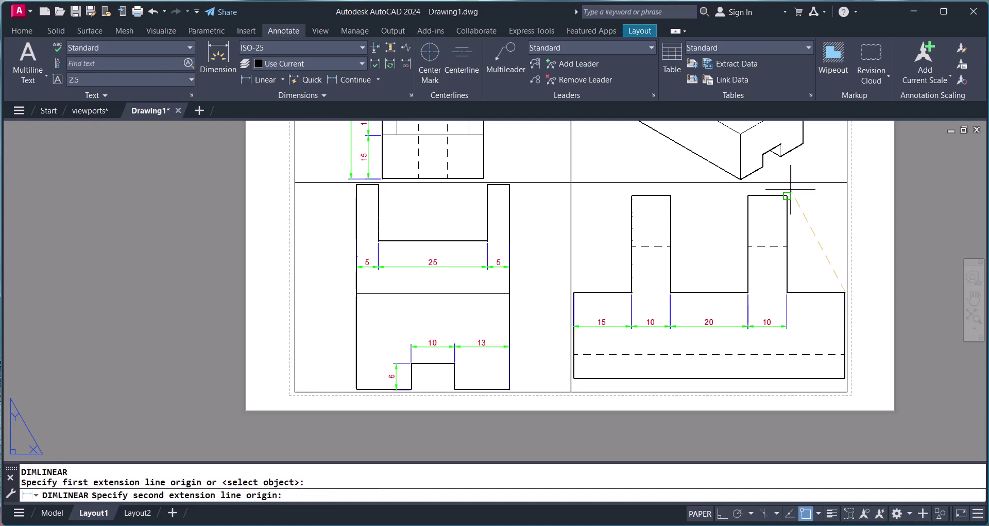
{"action": "left_click", "coordinate": [787, 196]}
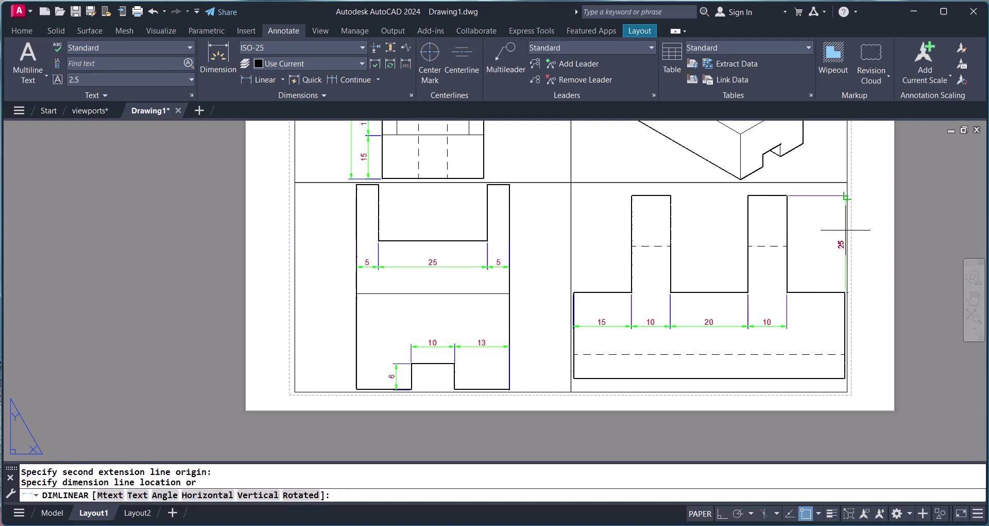
{"action": "left_click", "coordinate": [838, 231]}
{"action": "key", "text": "Return"}
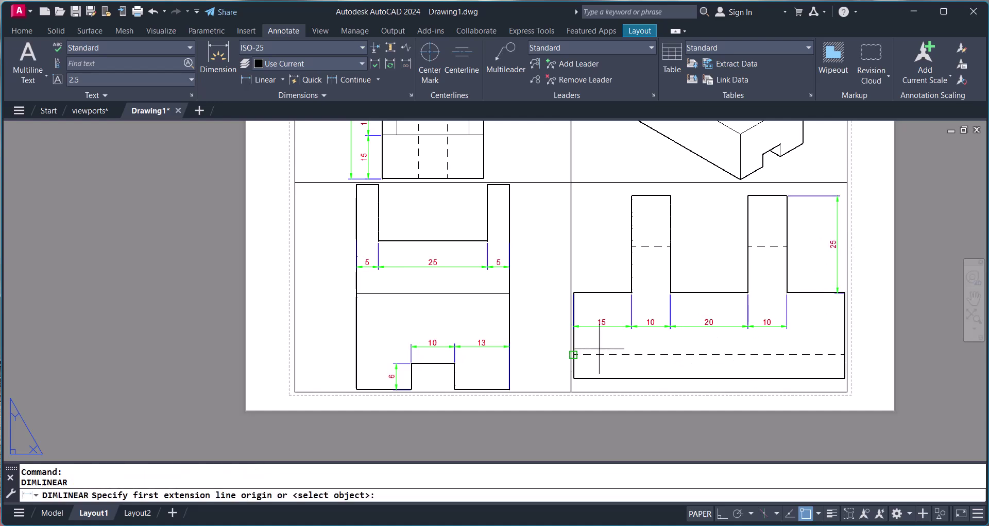
{"action": "key", "text": "Return"}
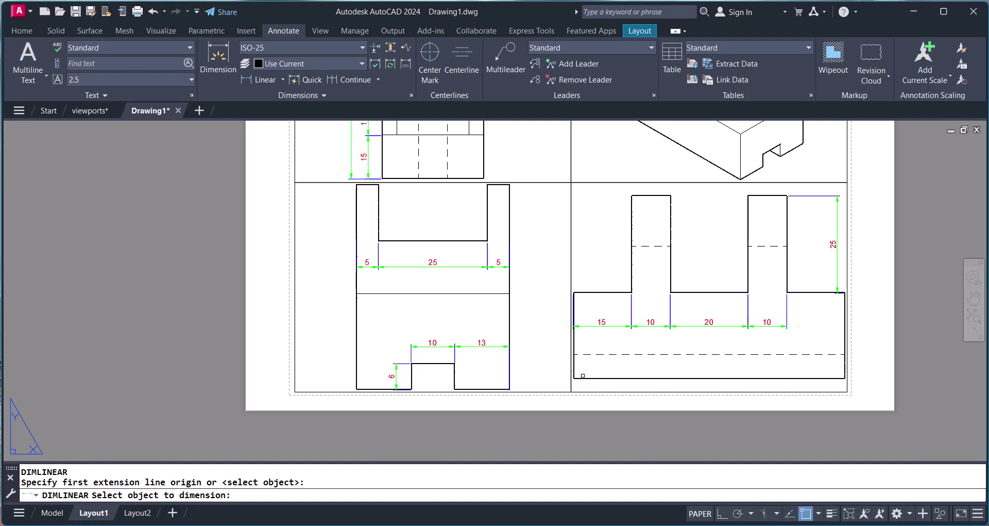
{"action": "left_click", "coordinate": [261, 79]}
{"action": "left_click", "coordinate": [581, 382]}
{"action": "left_click", "coordinate": [573, 354]}
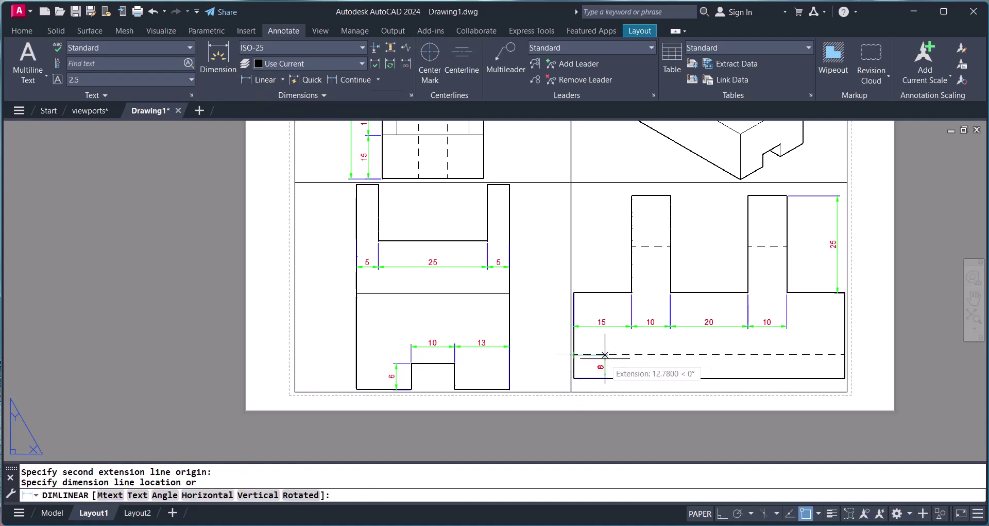
{"action": "left_click", "coordinate": [614, 361]}
{"action": "scroll", "coordinate": [910, 331], "scroll_direction": "down", "scroll_amount": 4}
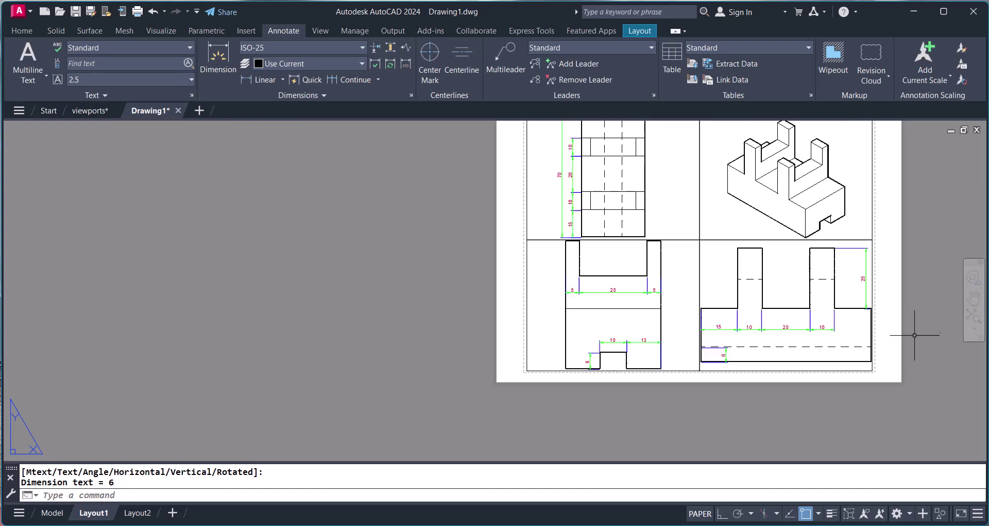
{"action": "middle_click_drag", "start_coordinate": [744, 336], "coordinate": [733, 323]}
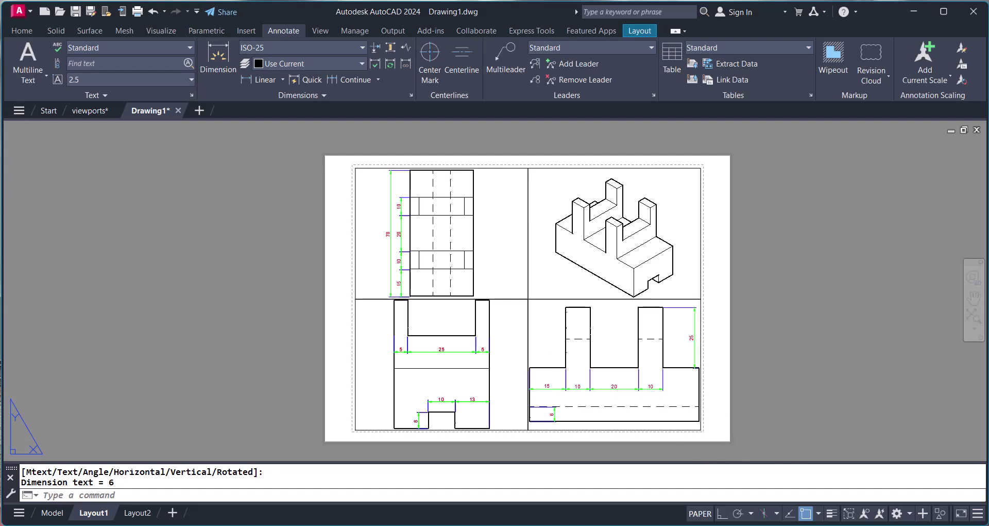
{"action": "key", "text": "ctrl+p"}
- Set the single-sheet plot to DWG To PDF.pc3, a picked window around the sheet, centred
{"action": "left_click", "coordinate": [440, 305]}
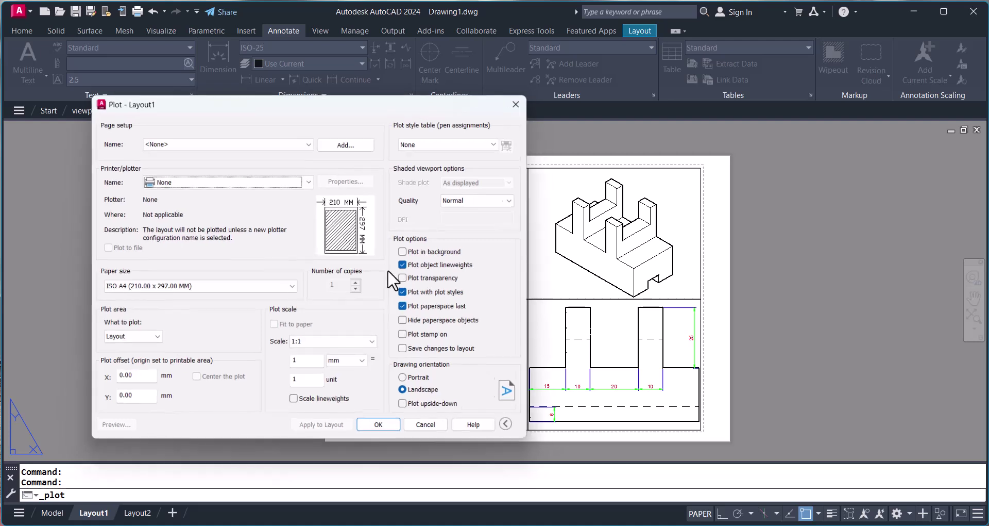
{"action": "left_click", "coordinate": [211, 174]}
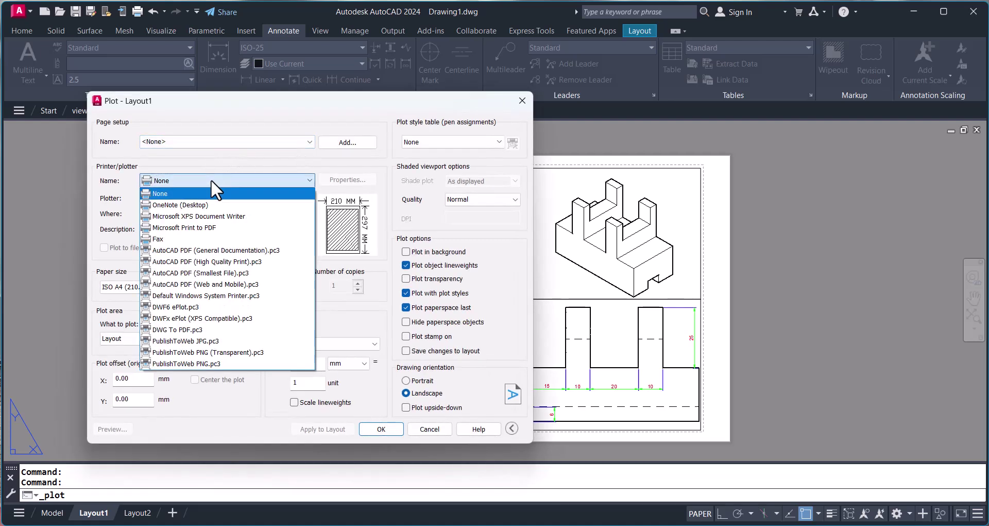
{"action": "left_click", "coordinate": [184, 331]}
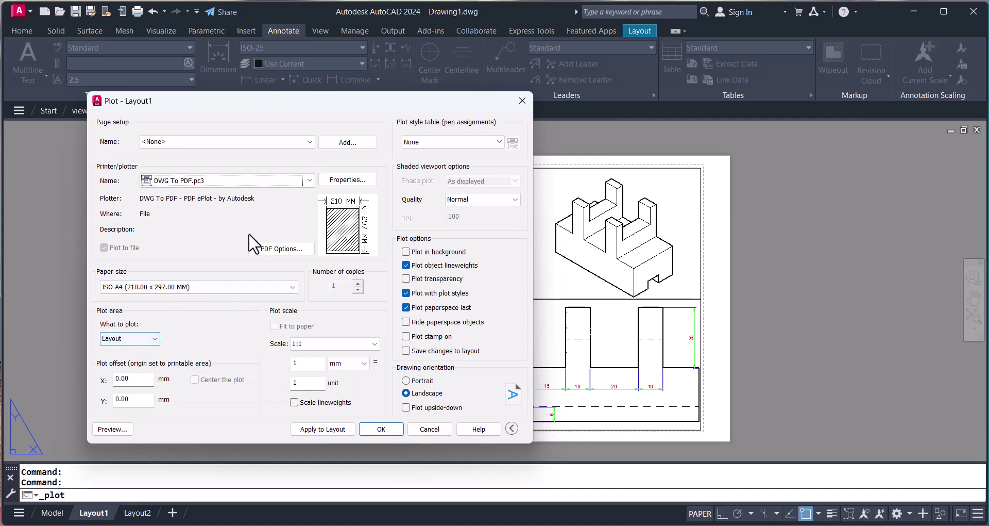
{"action": "left_click", "coordinate": [154, 338]}
{"action": "left_click", "coordinate": [124, 367]}
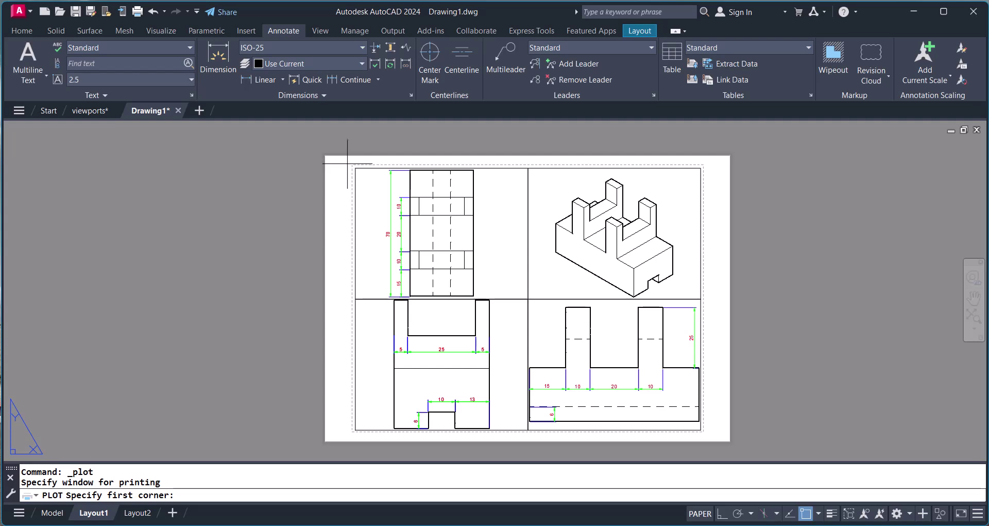
{"action": "left_click", "coordinate": [356, 167]}
{"action": "left_click", "coordinate": [701, 429]}
{"action": "left_click", "coordinate": [196, 379]}
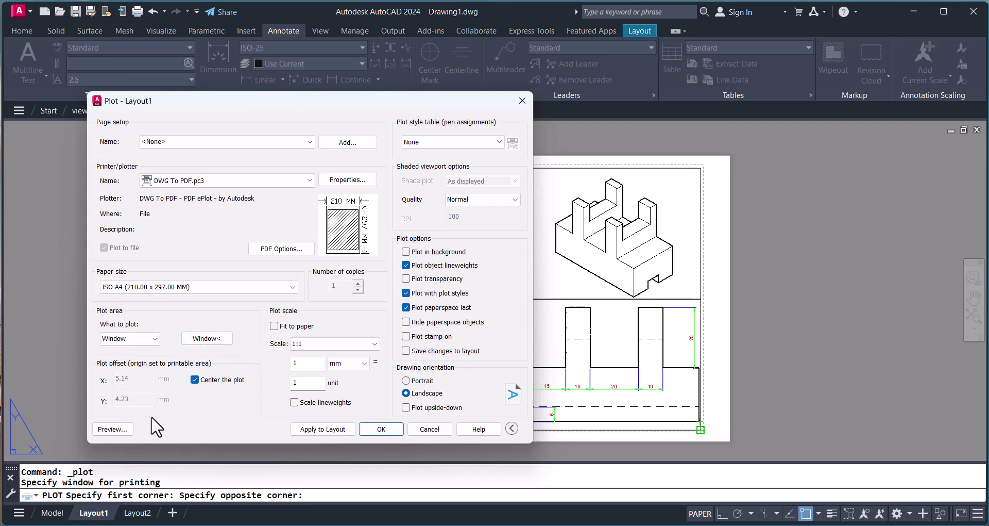
- Preview the plot and save it as Drawing1-Layout1.pdf
{"action": "left_click", "coordinate": [120, 426]}
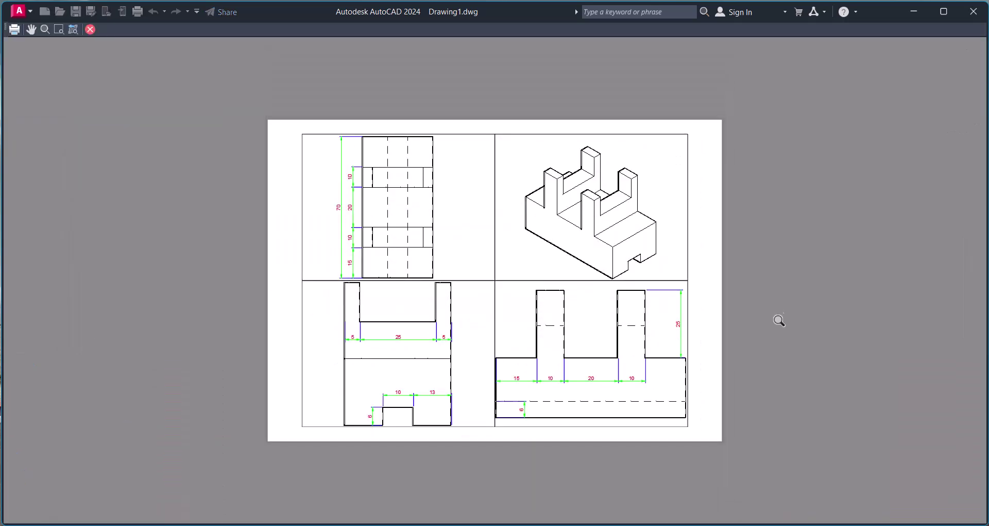
{"action": "right_click", "coordinate": [699, 242]}
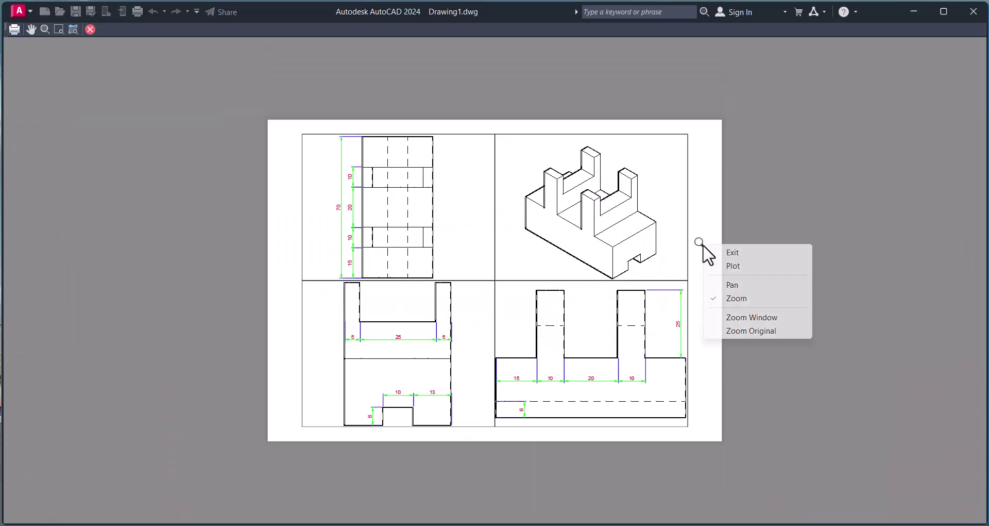
{"action": "left_click", "coordinate": [733, 268]}
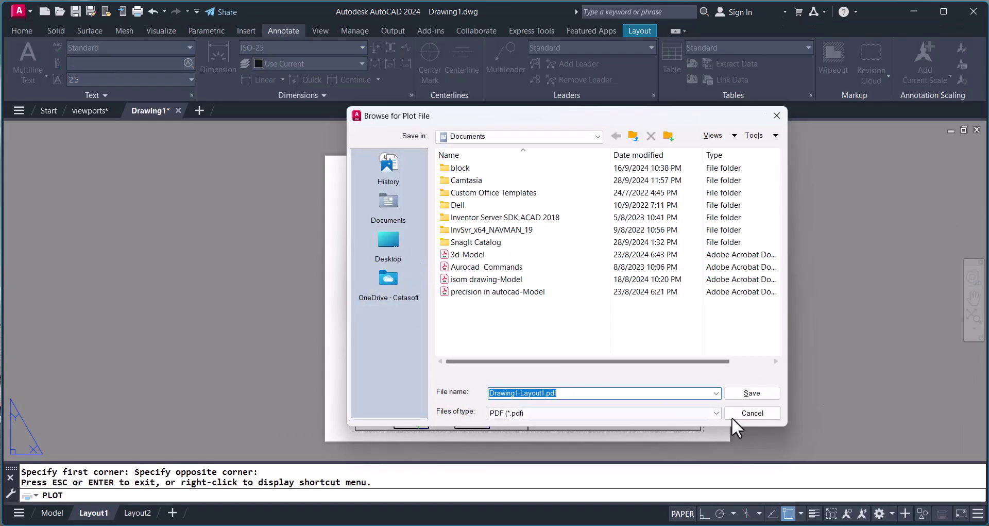
{"action": "left_click", "coordinate": [751, 393]}
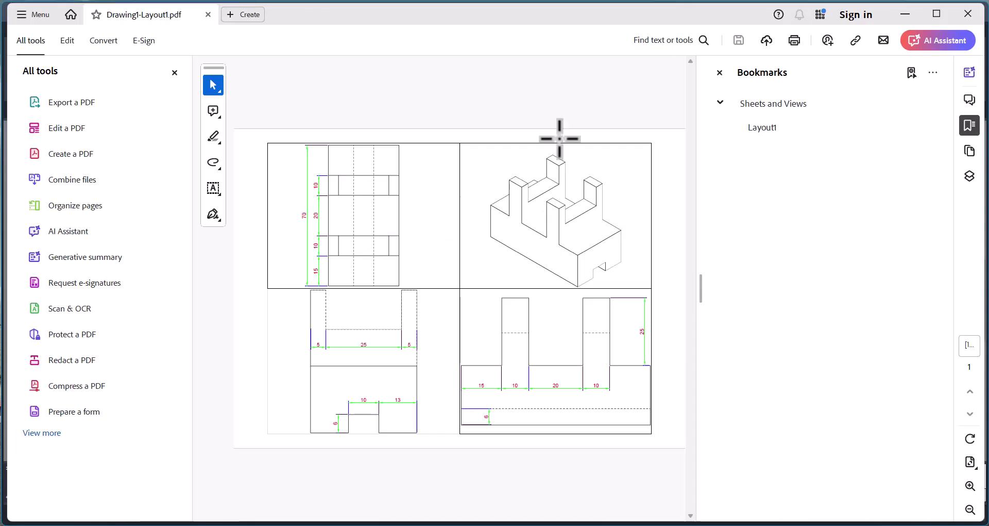
- Hide the Bookmarks and All tools panels to check the PDF, then close Acrobat
{"action": "left_click", "coordinate": [720, 72]}
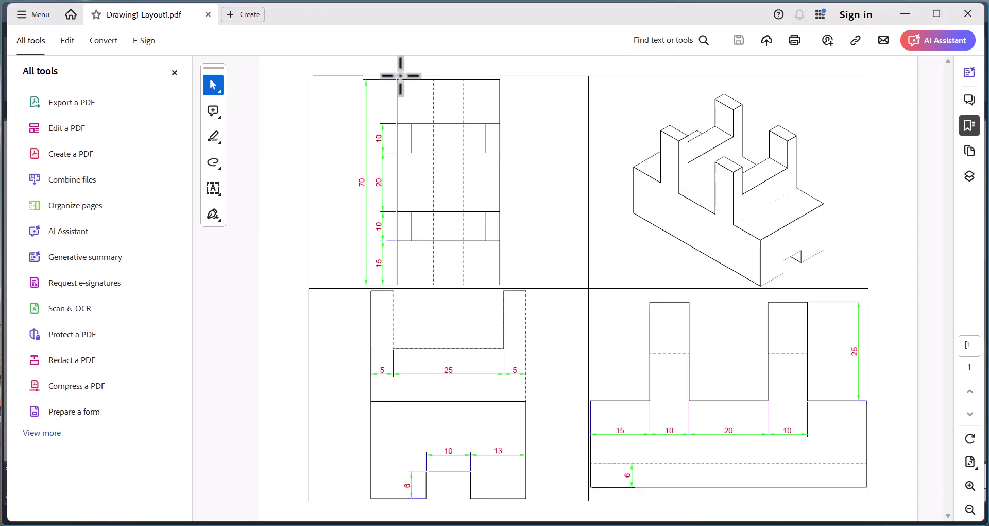
{"action": "left_click", "coordinate": [175, 73]}
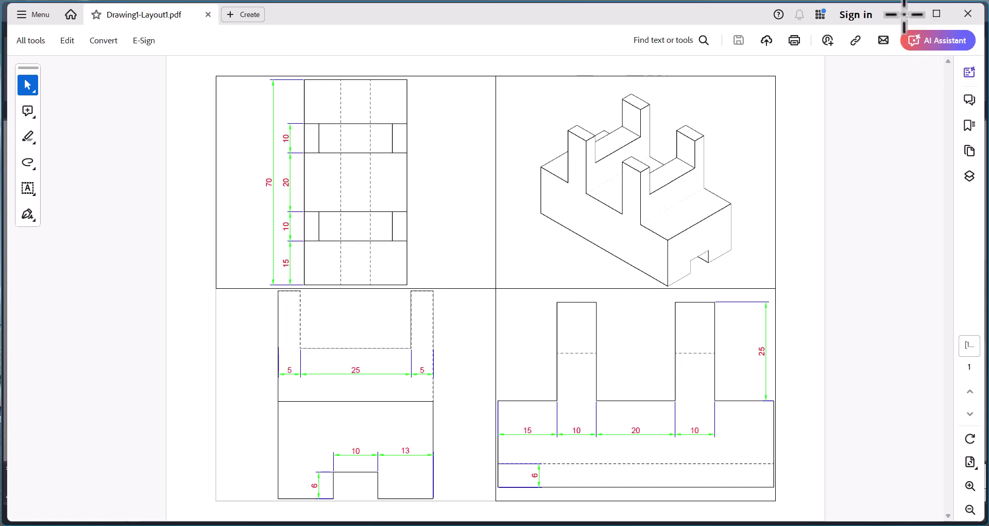
{"action": "left_click", "coordinate": [969, 14]}
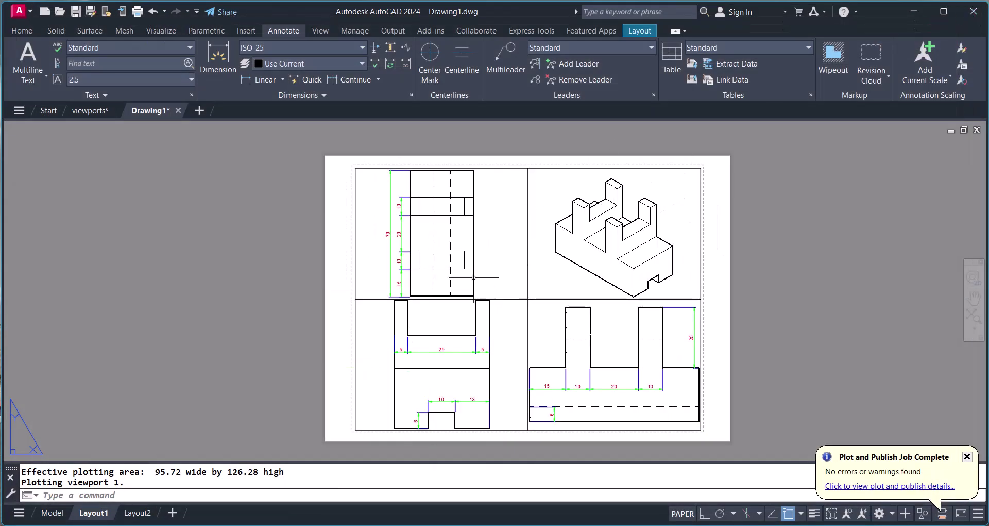